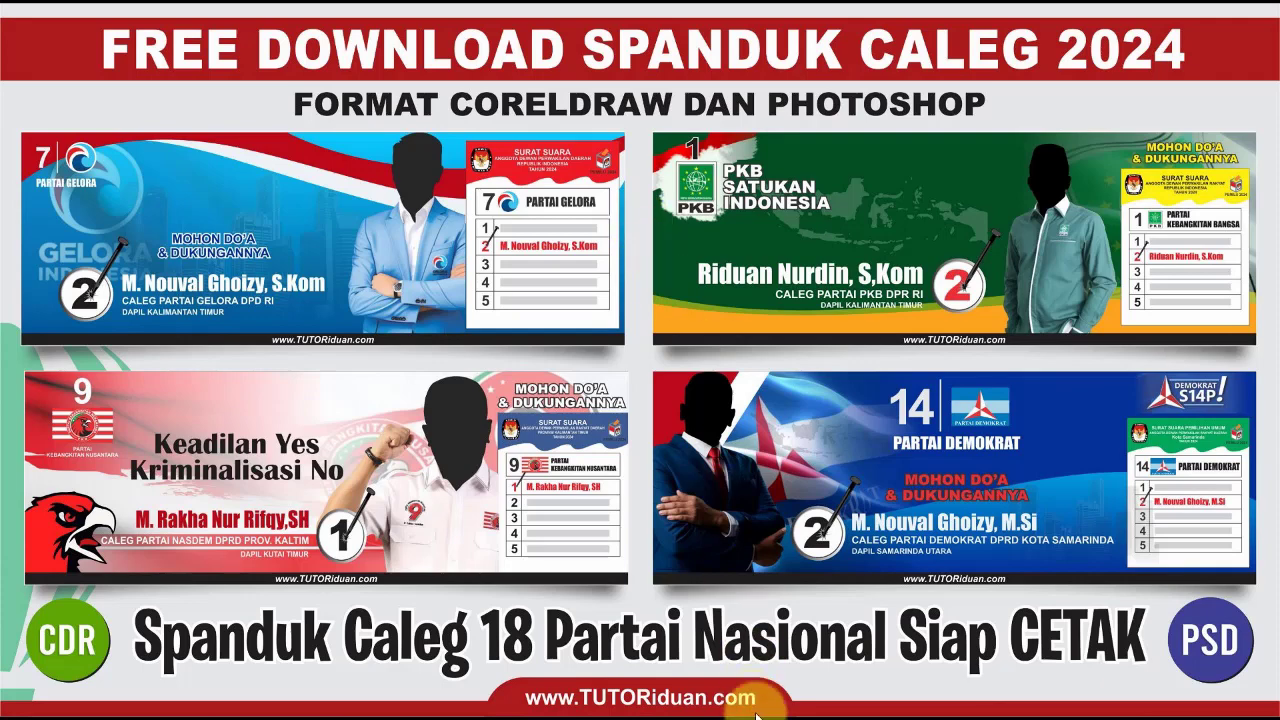
- Bring the banner download article to the front and scroll through it
mouse_move(765, 705)
left_click(843, 702)
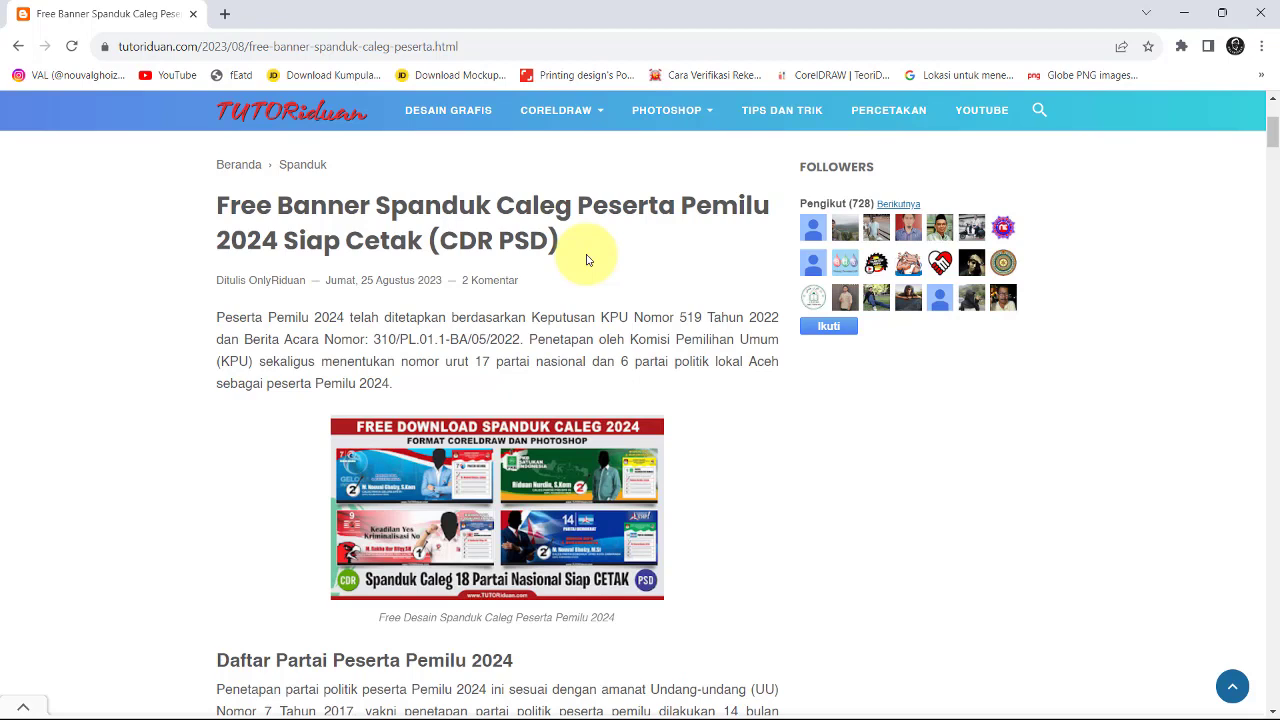
scroll(582, 252, "down", 1)
scroll(620, 262, "up", 1)
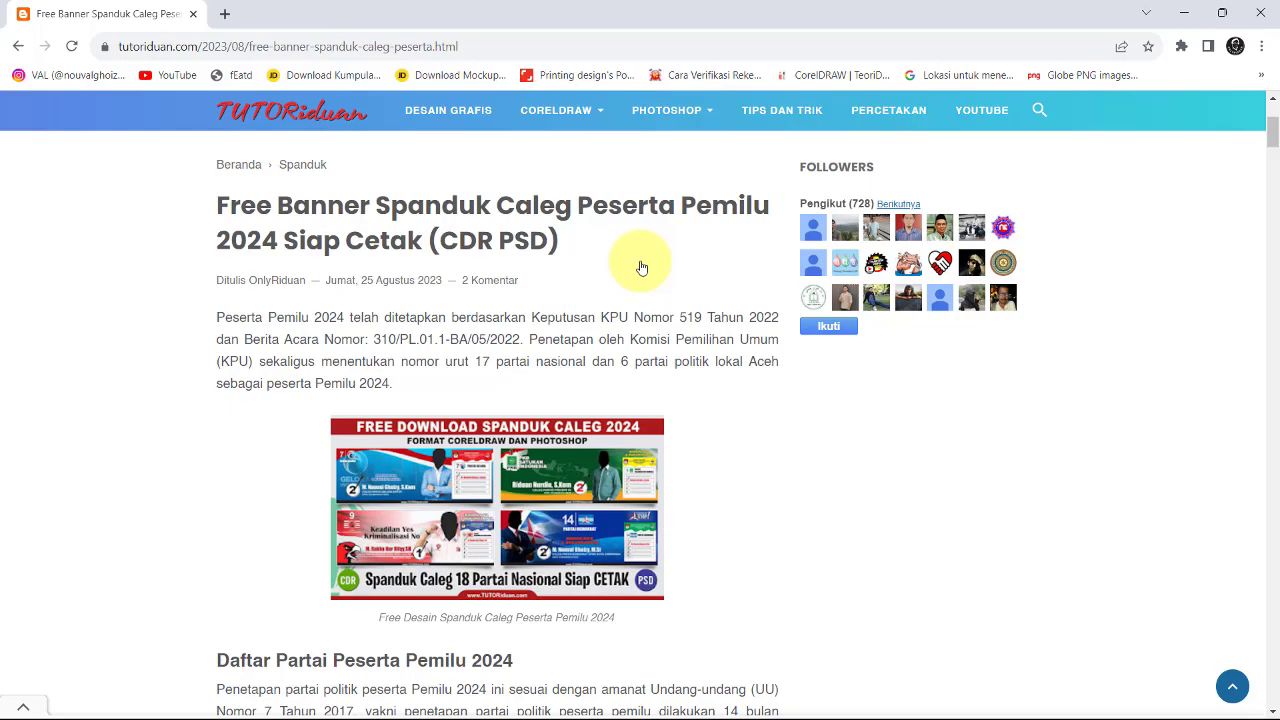
scroll(641, 266, "down", 15)
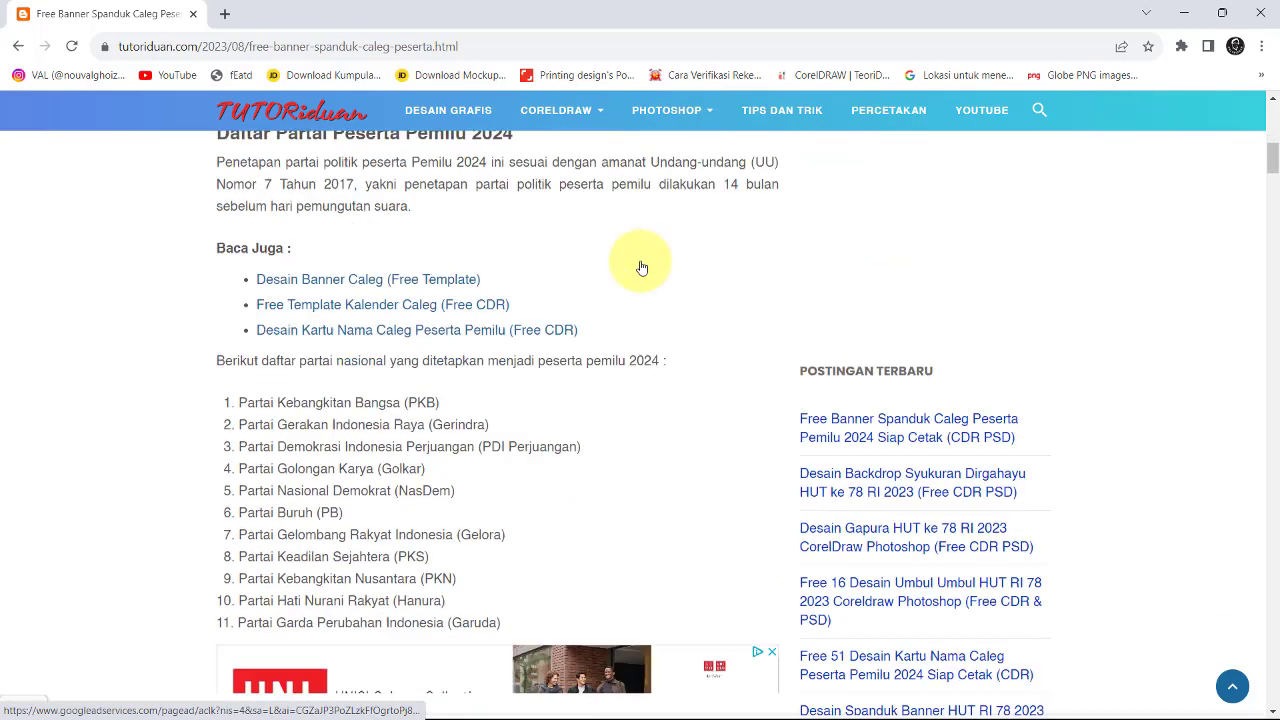
scroll(641, 266, "down", 6)
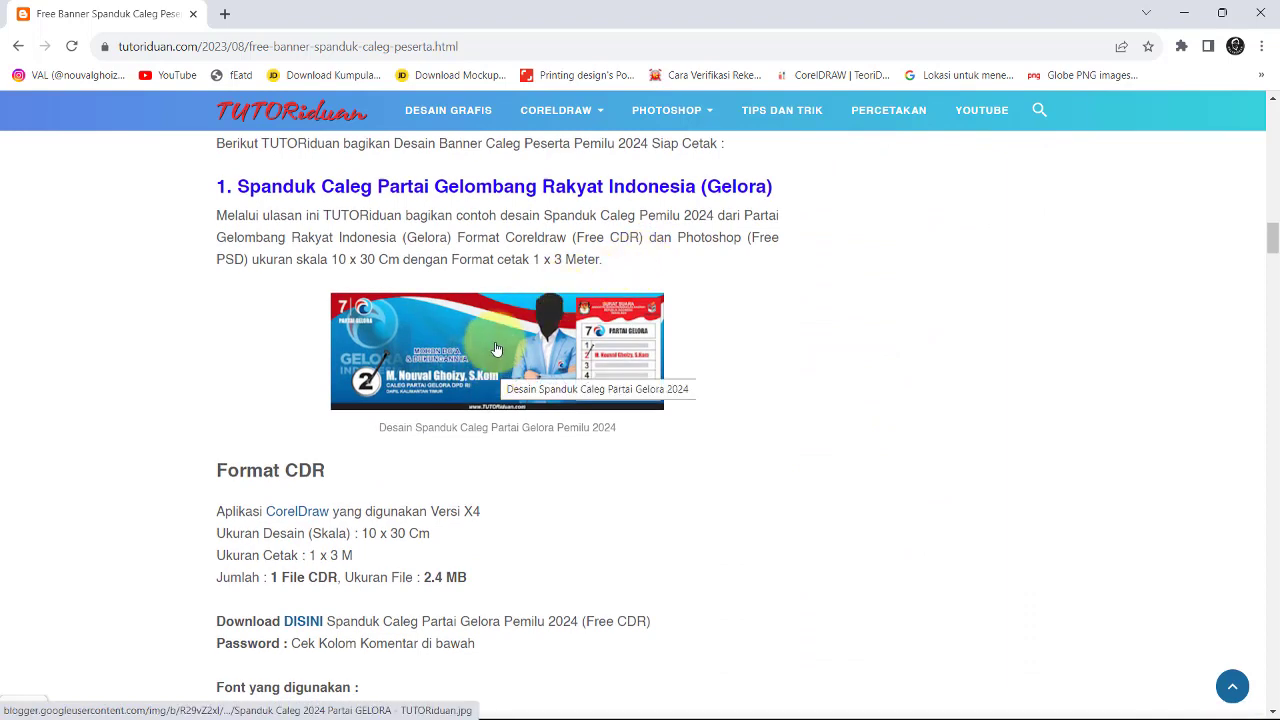
scroll(455, 358, "down", 2)
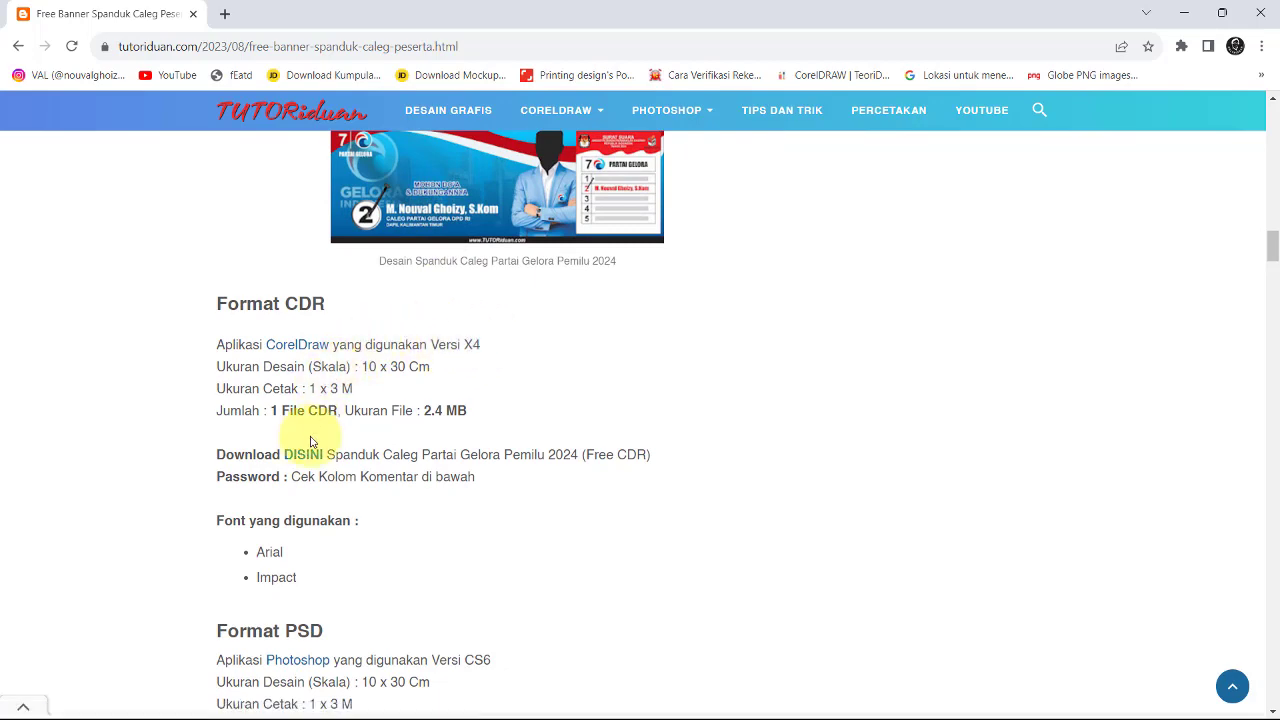
scroll(483, 388, "down", 4)
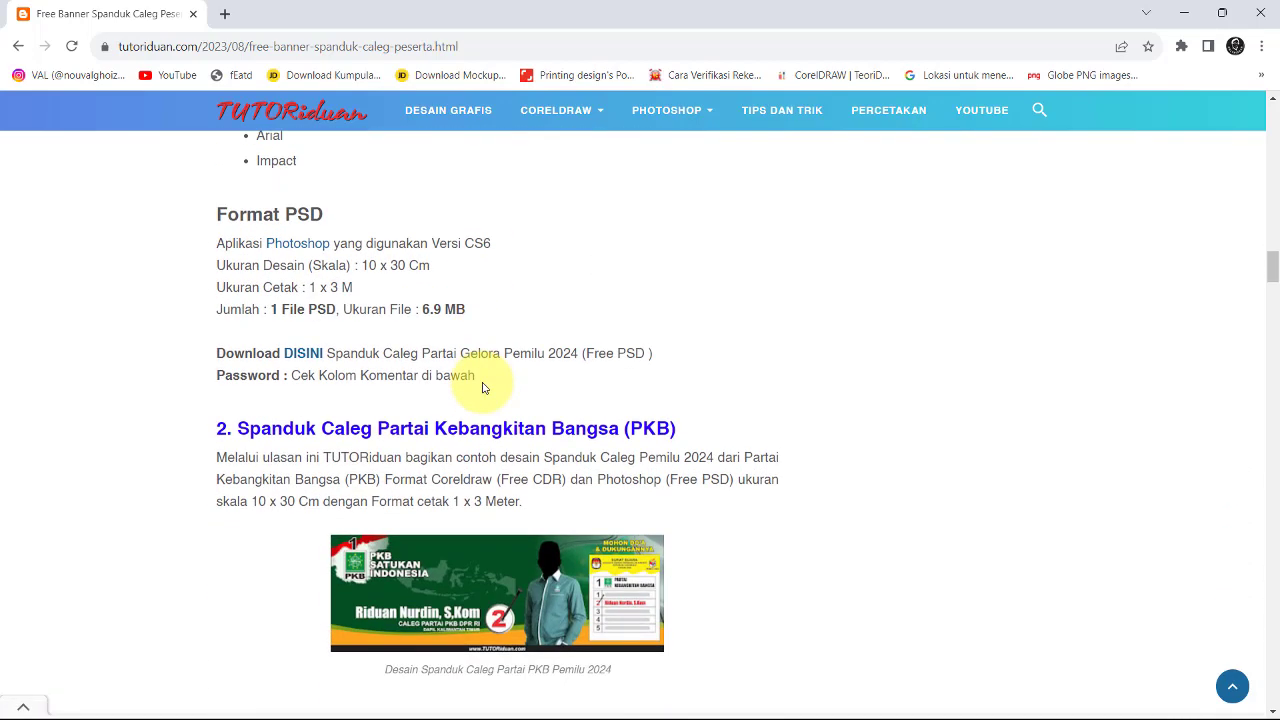
scroll(487, 387, "down", 1)
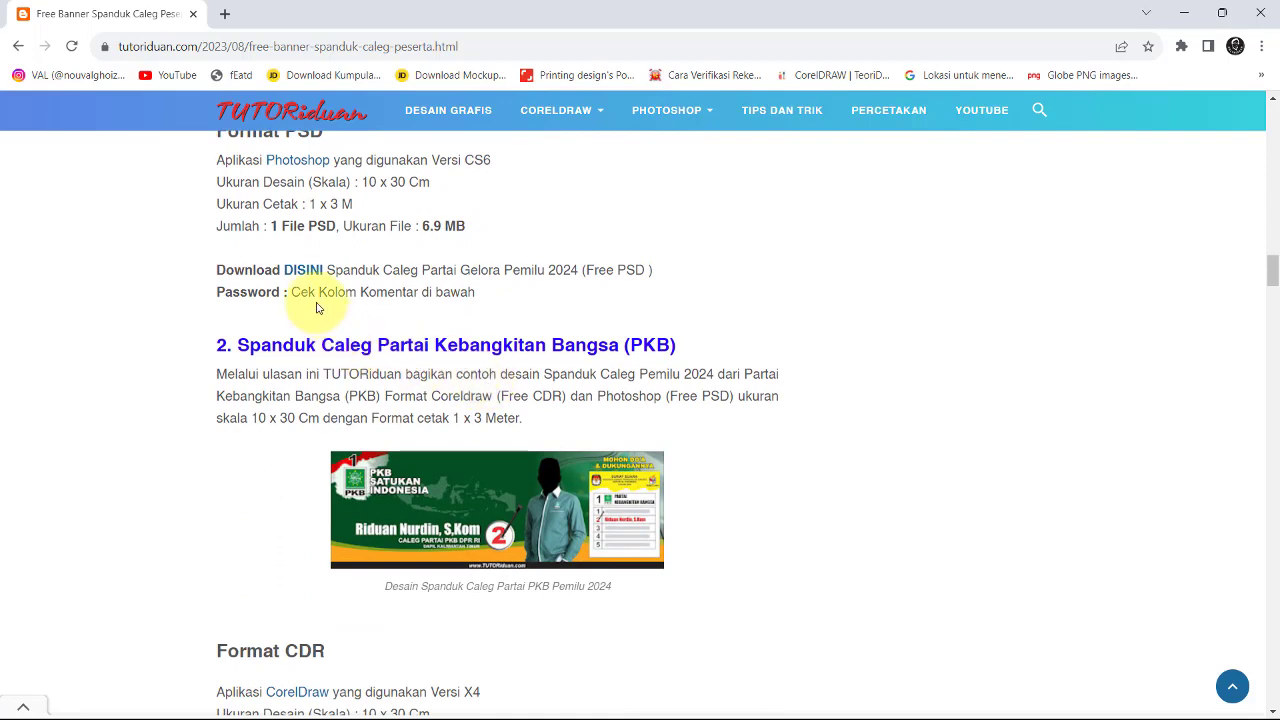
scroll(525, 266, "up", 4)
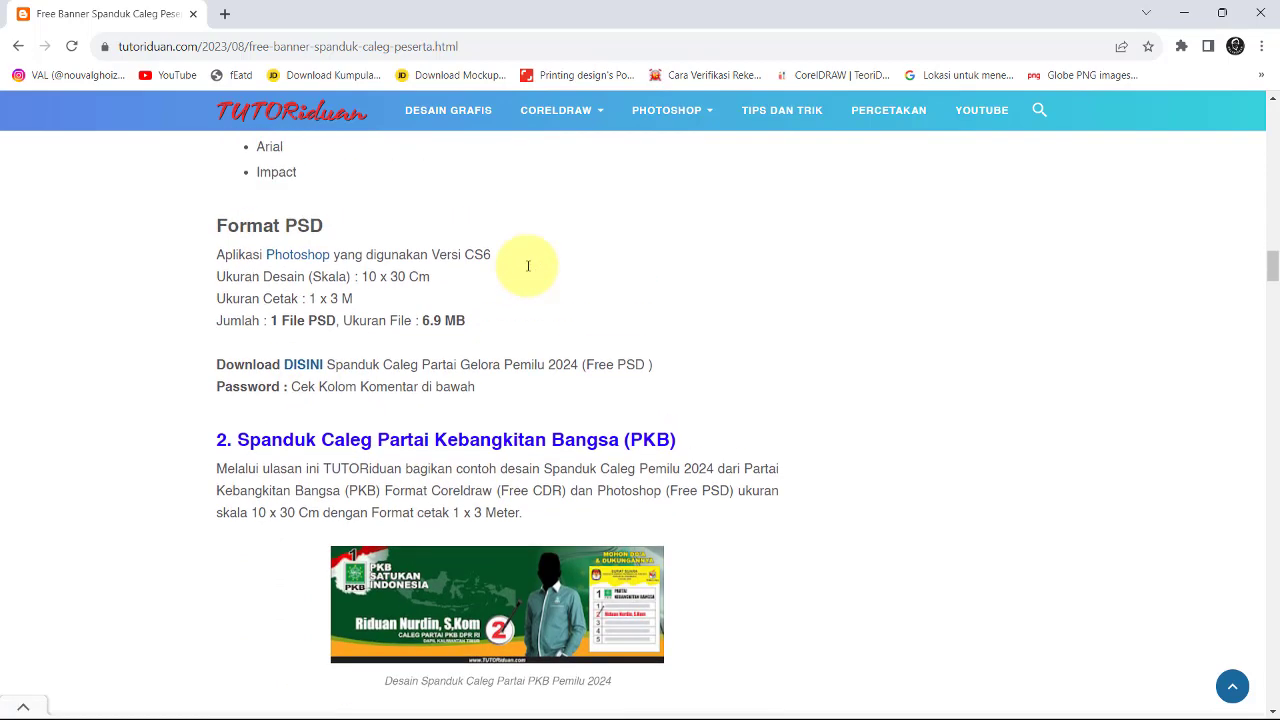
scroll(528, 266, "down", 11)
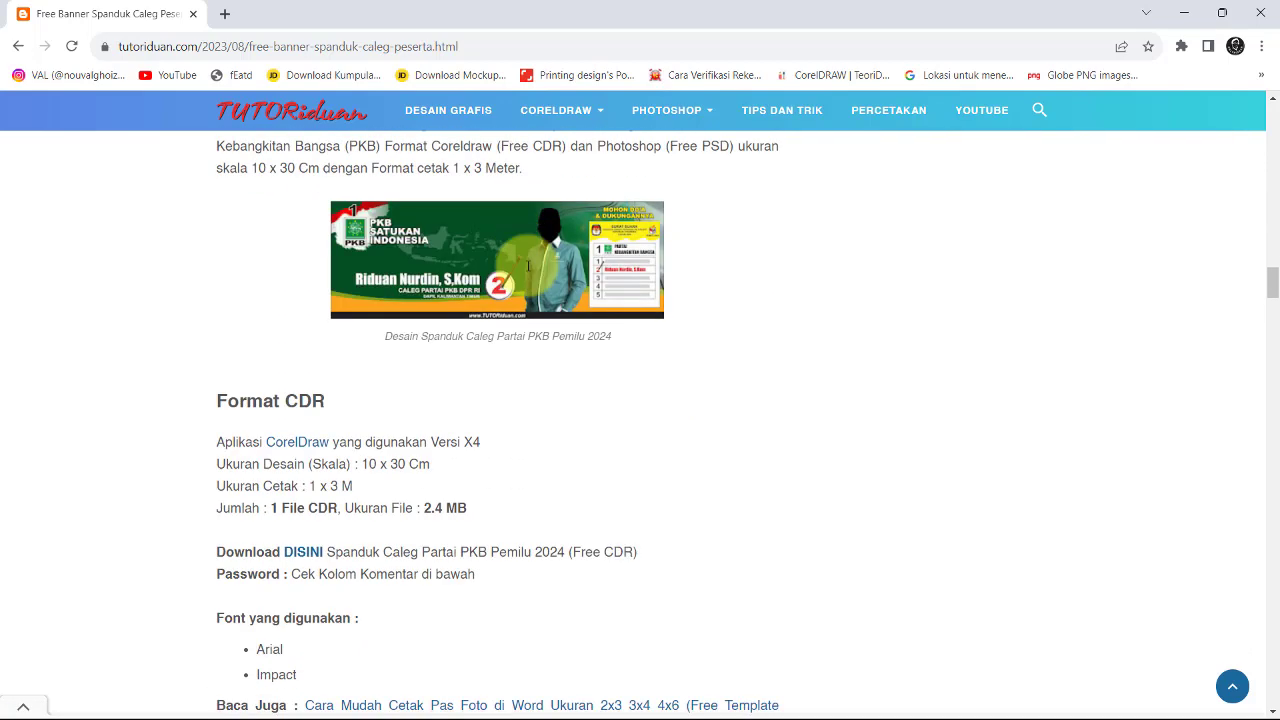
scroll(528, 272, "down", 10)
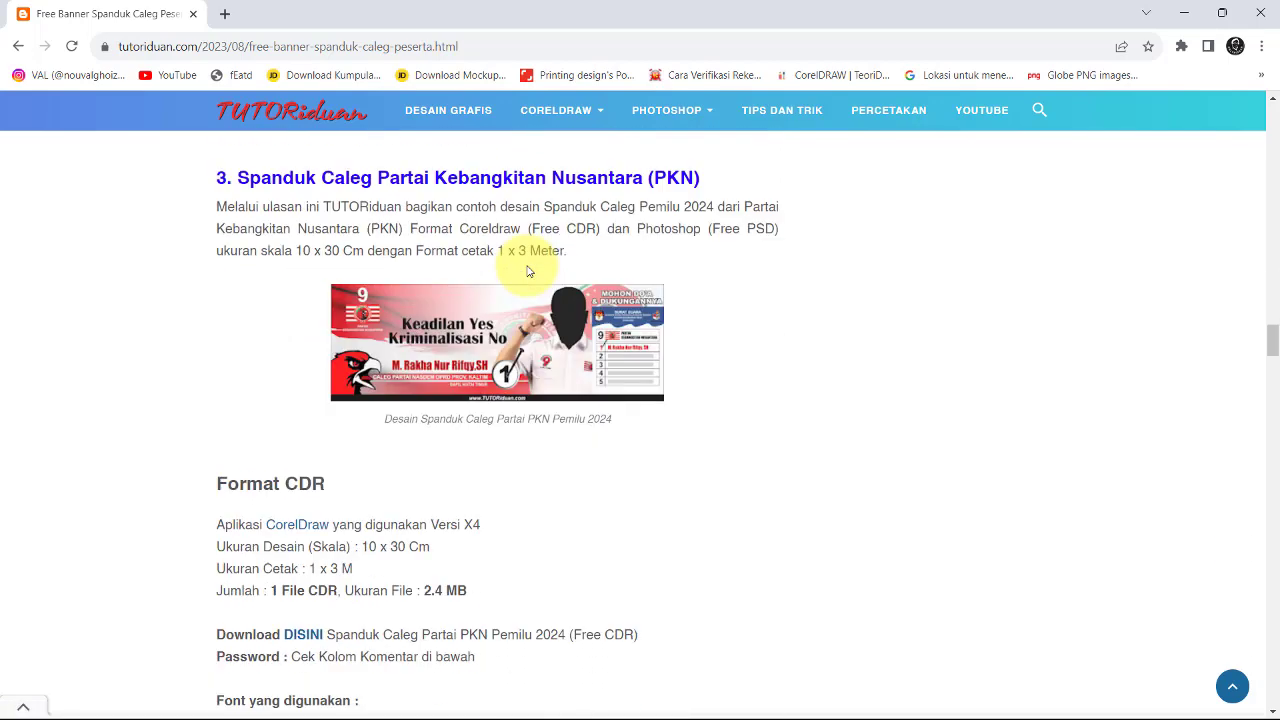
scroll(528, 272, "down", 2)
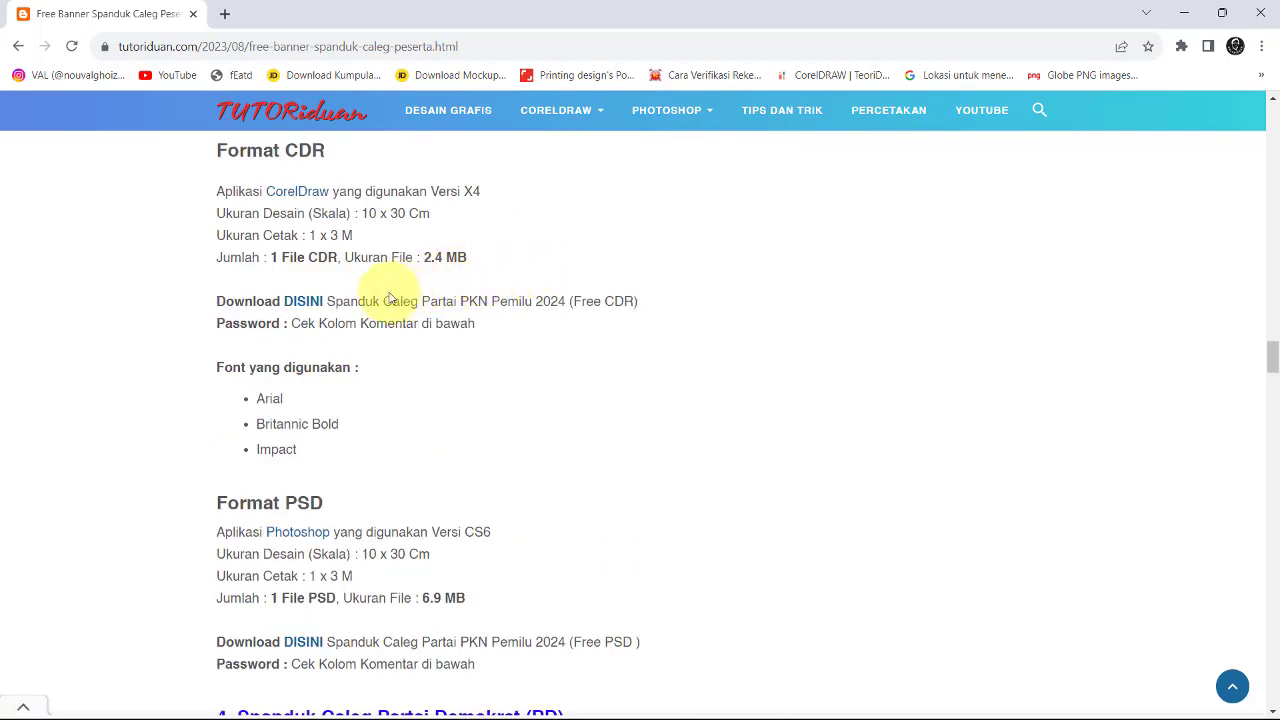
scroll(340, 320, "down", 2)
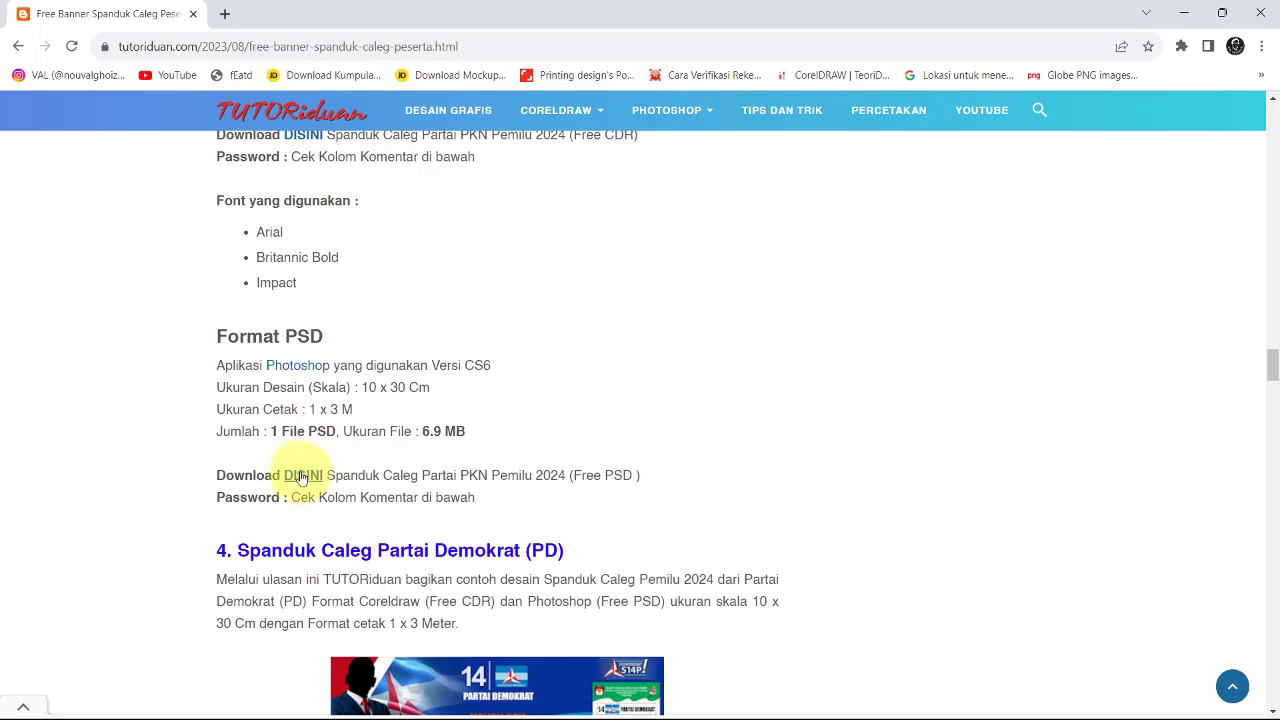
scroll(849, 323, "up", 20)
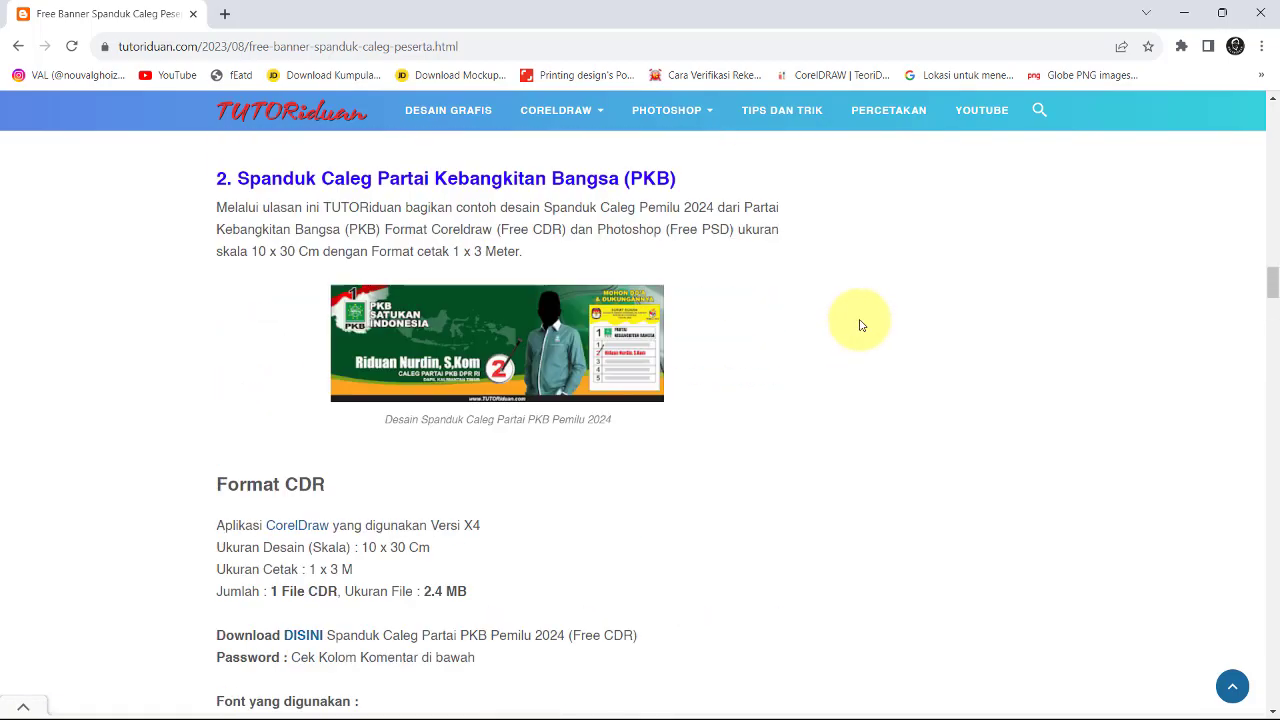
scroll(857, 323, "up", 5)
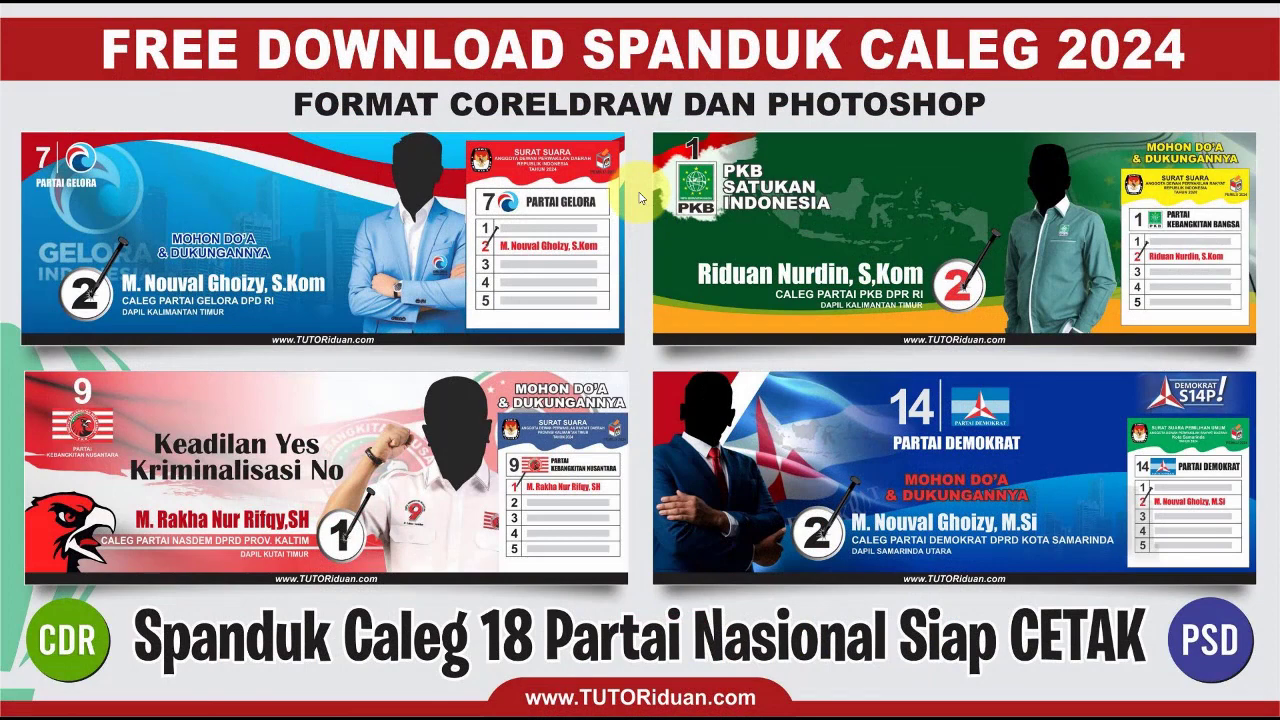
- Show the CDR New folder in File Explorer, reposition the window, and widen the Name column
mouse_move(690, 705)
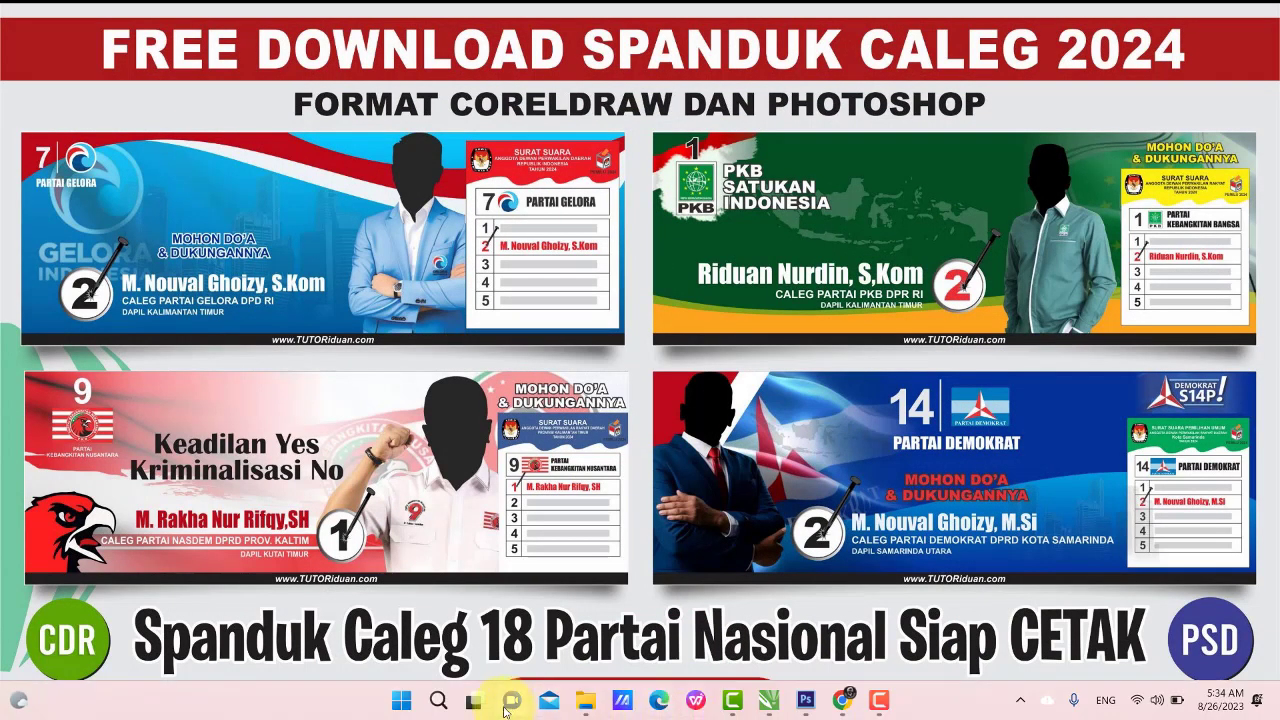
left_click(585, 703)
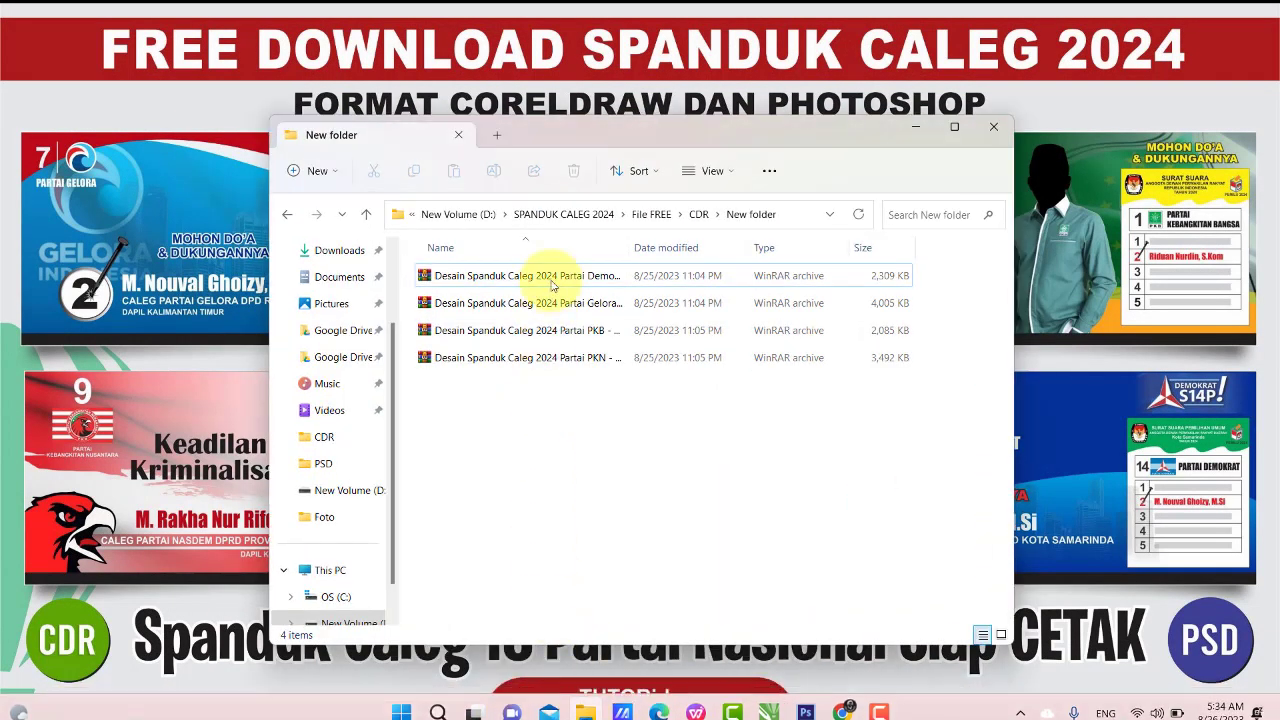
left_click(520, 276)
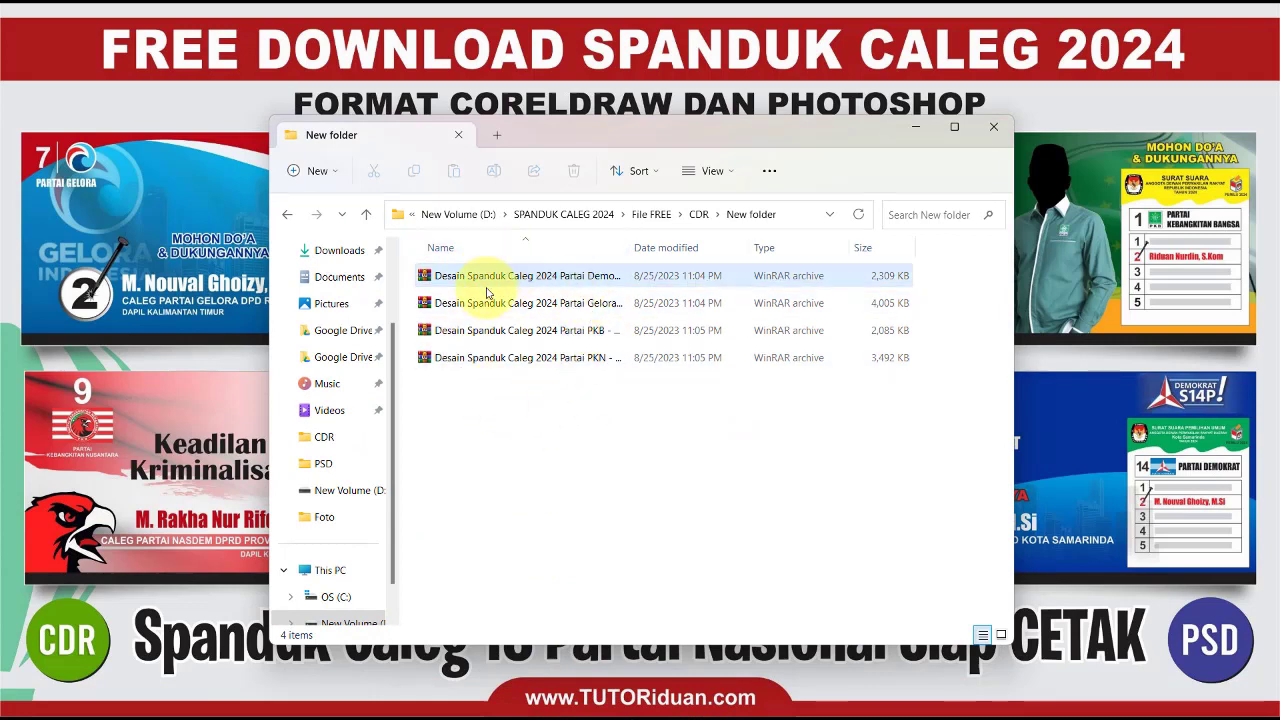
left_click(659, 470)
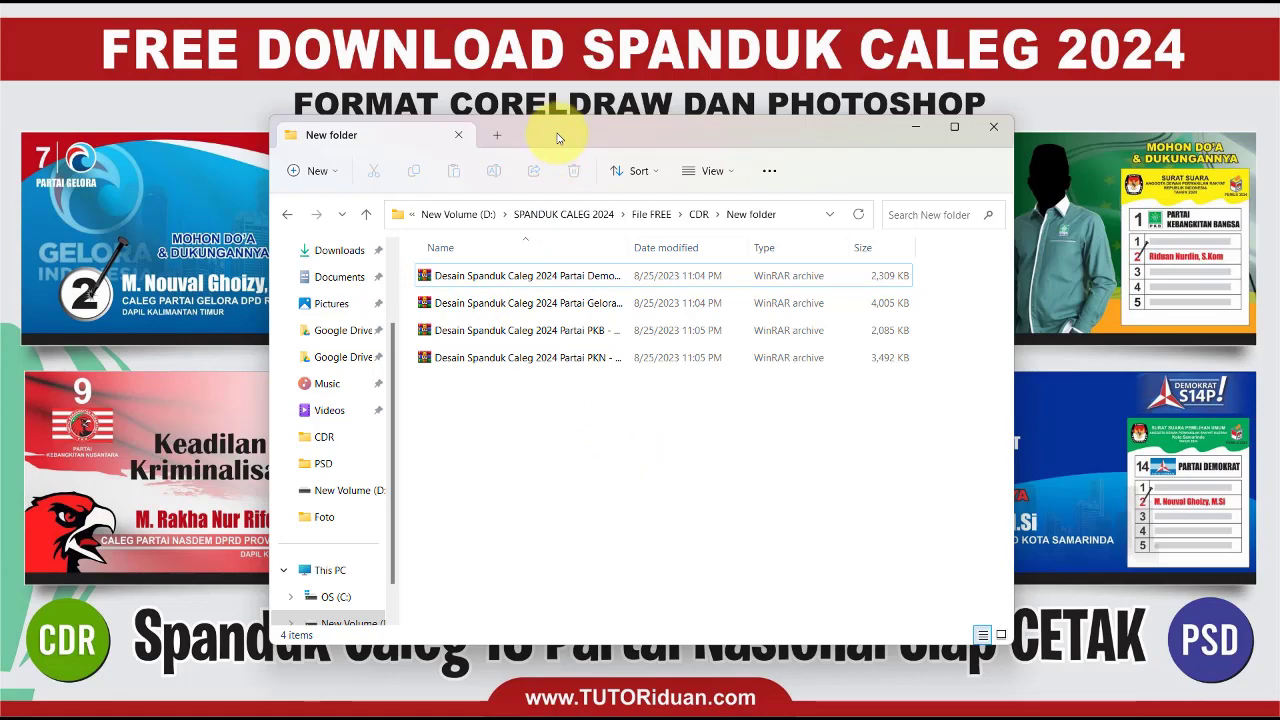
left_click_drag(558, 135, 570, 183)
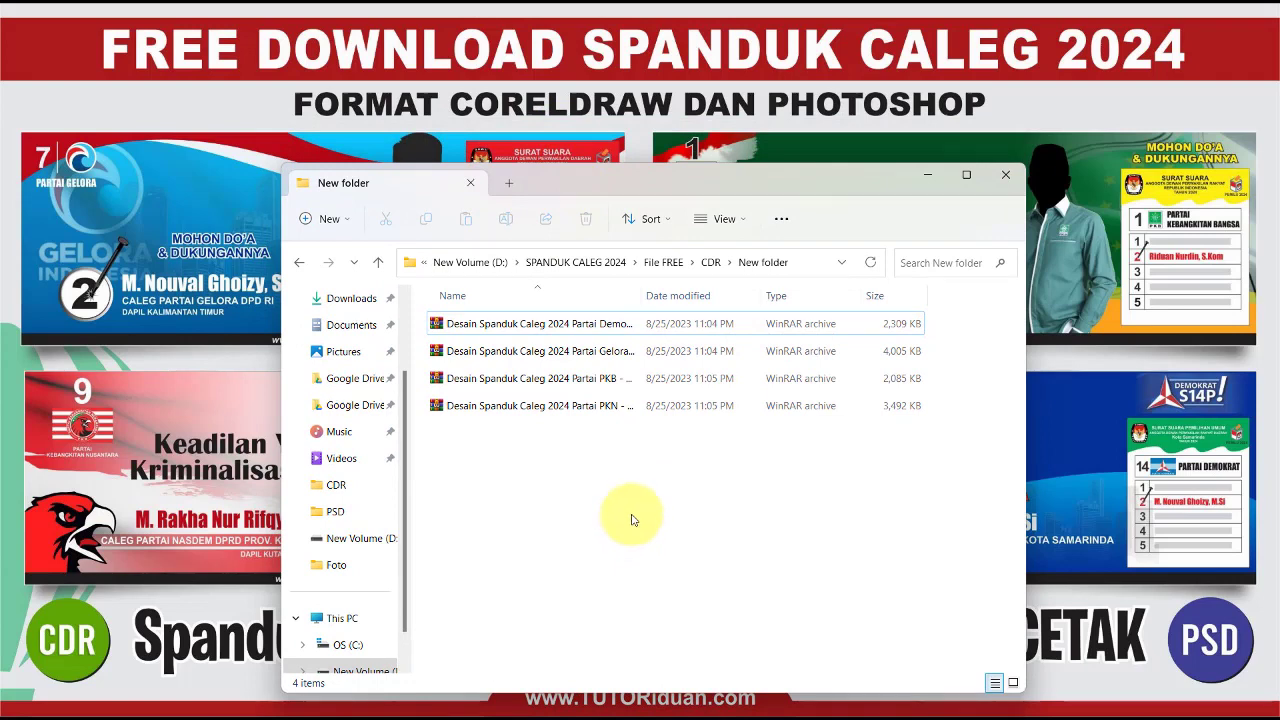
left_click_drag(641, 295, 732, 296)
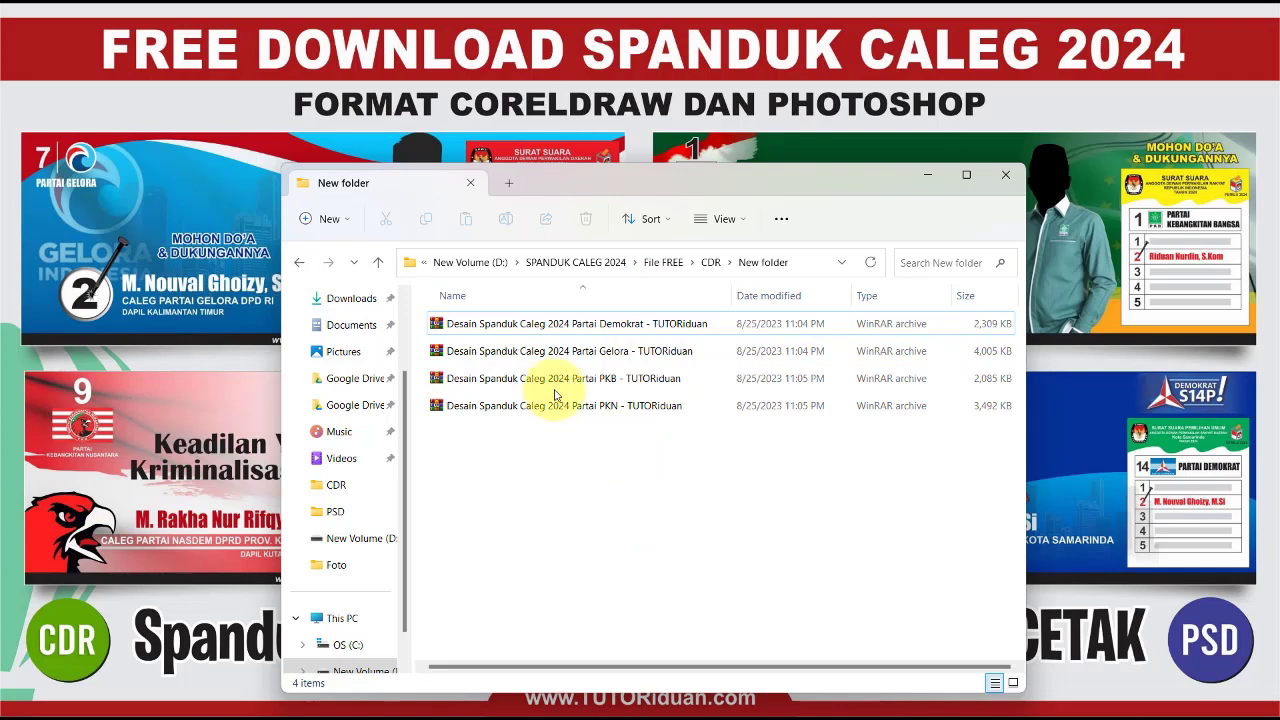
left_click(541, 328)
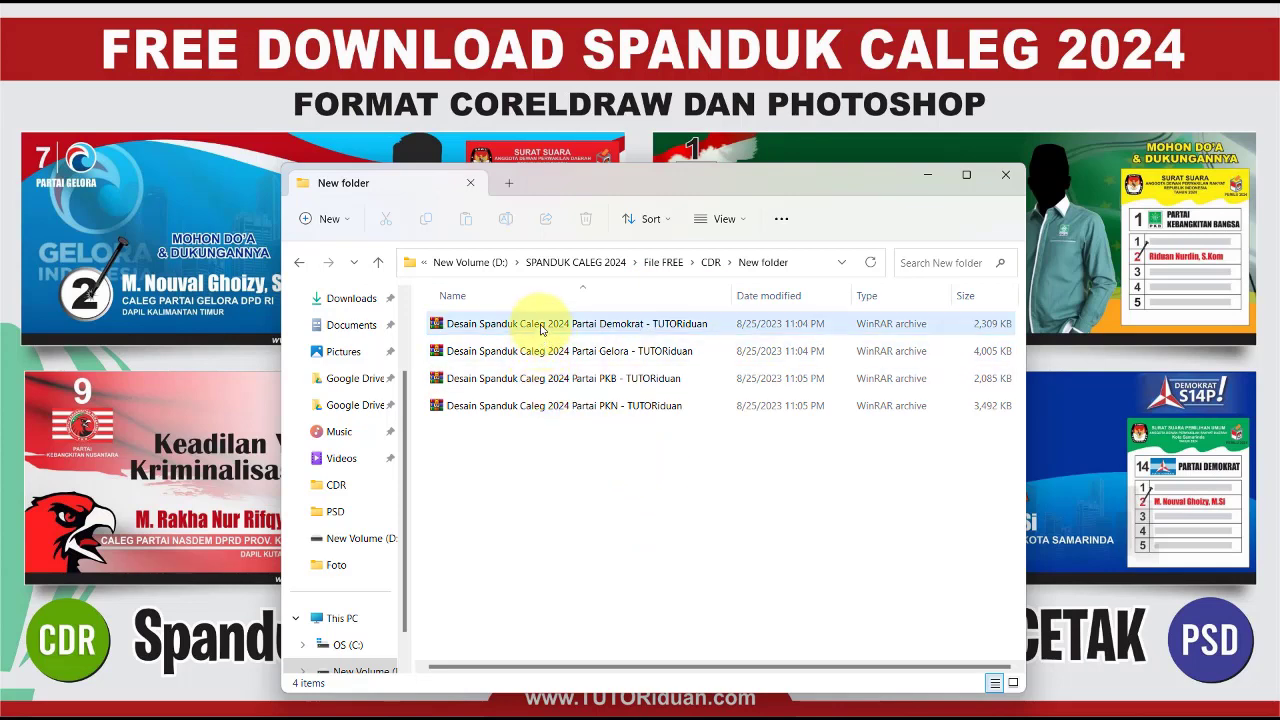
- Extract the Demokrat archive here with WinRAR, entering the archive password from the blog comments
right_click(541, 328)
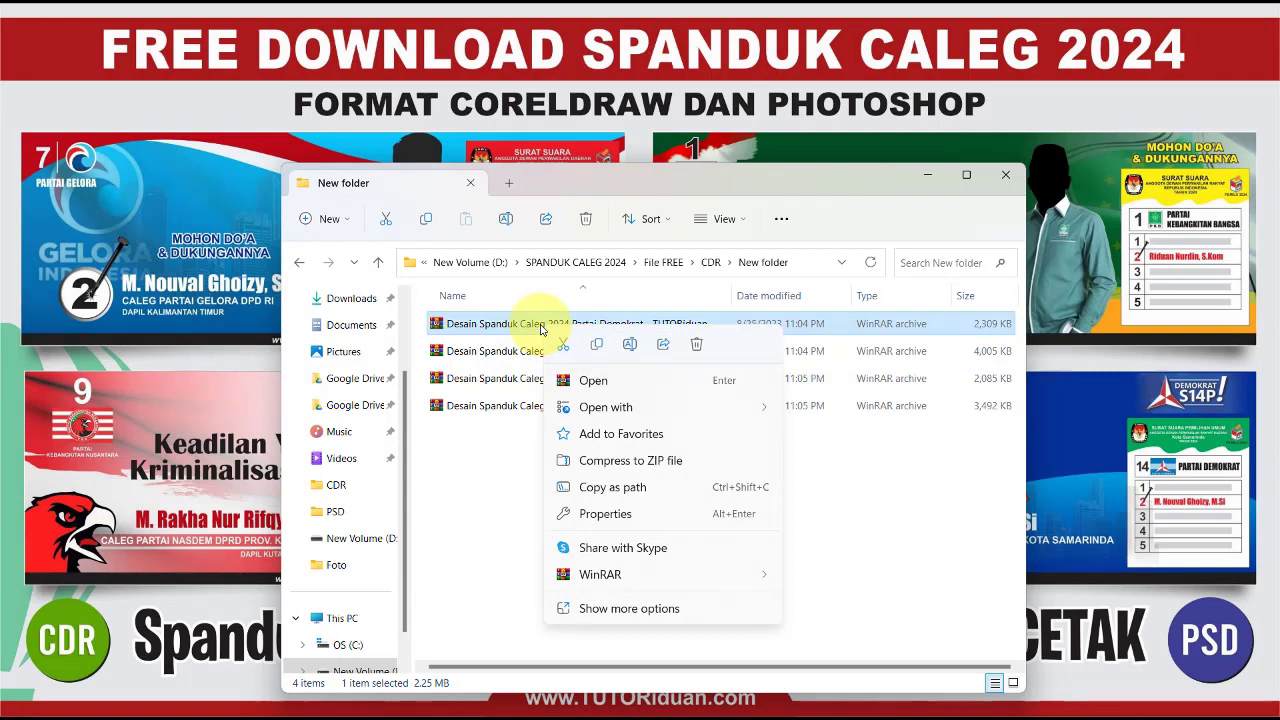
mouse_move(762, 580)
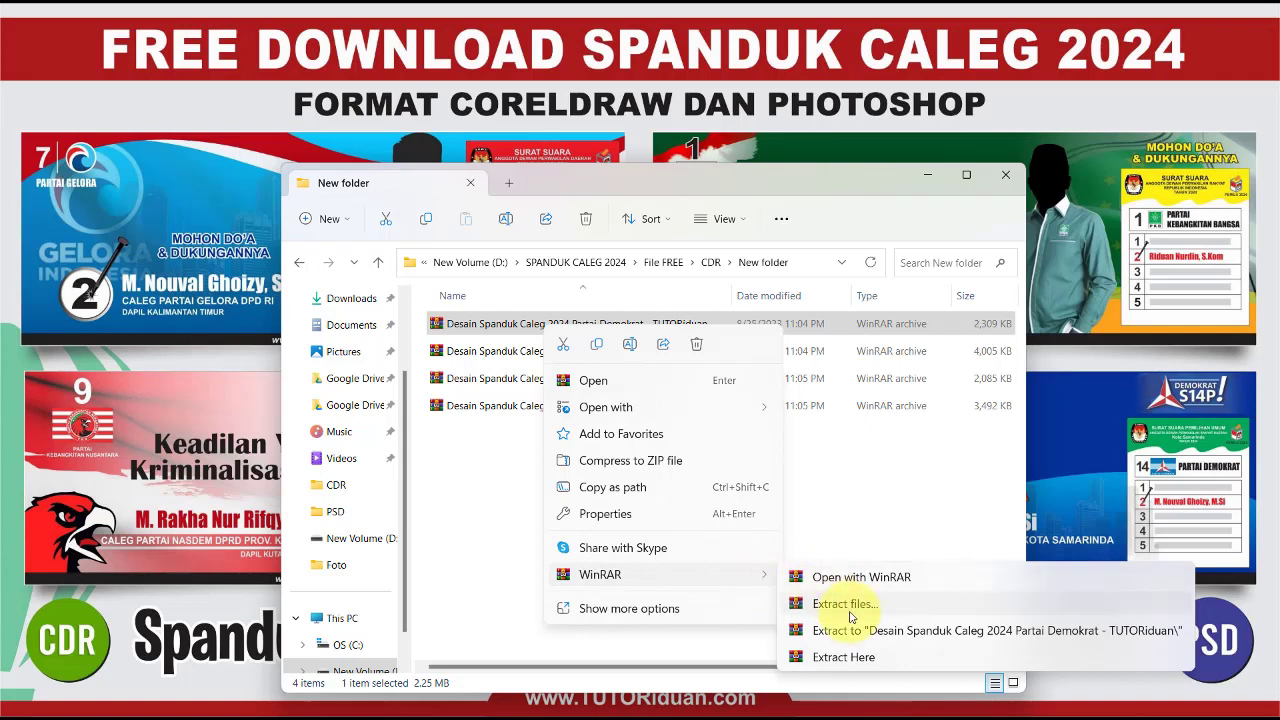
left_click(826, 664)
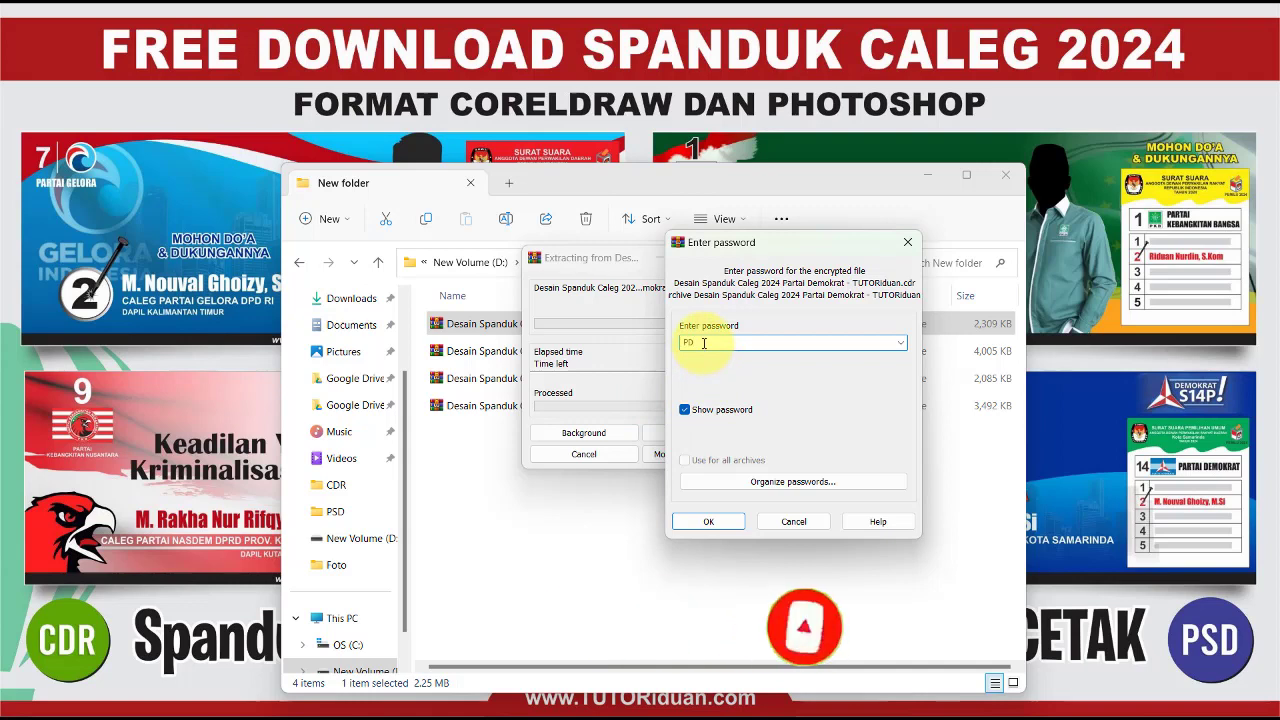
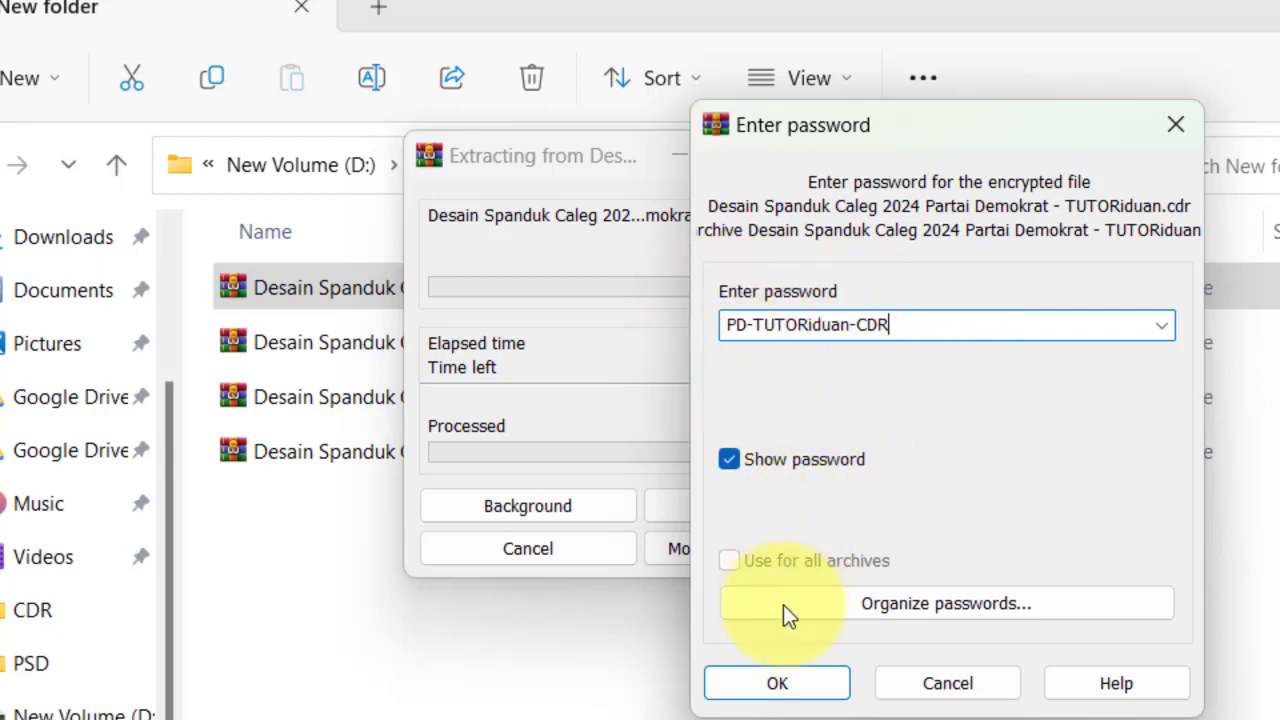
left_click(768, 688)
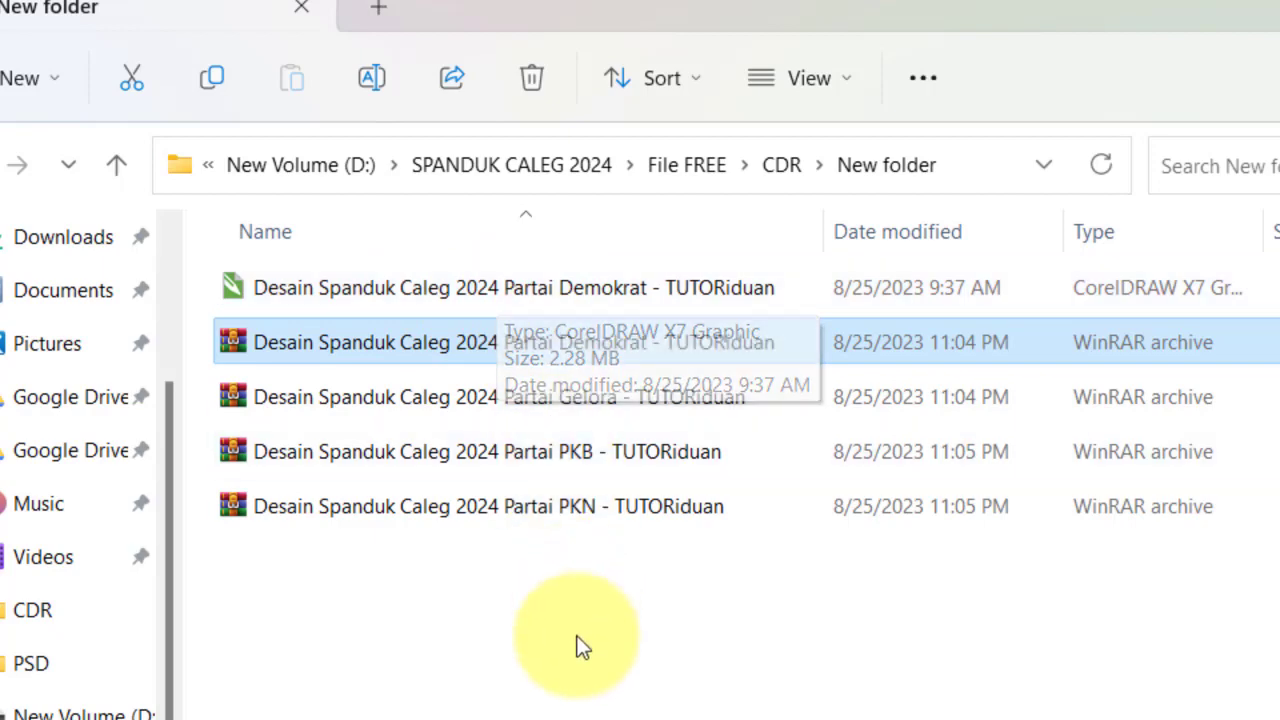
- Extract the Gelora archive into New folder with WinRAR Extract Here, supplying its password
left_click(534, 589)
left_click(520, 410)
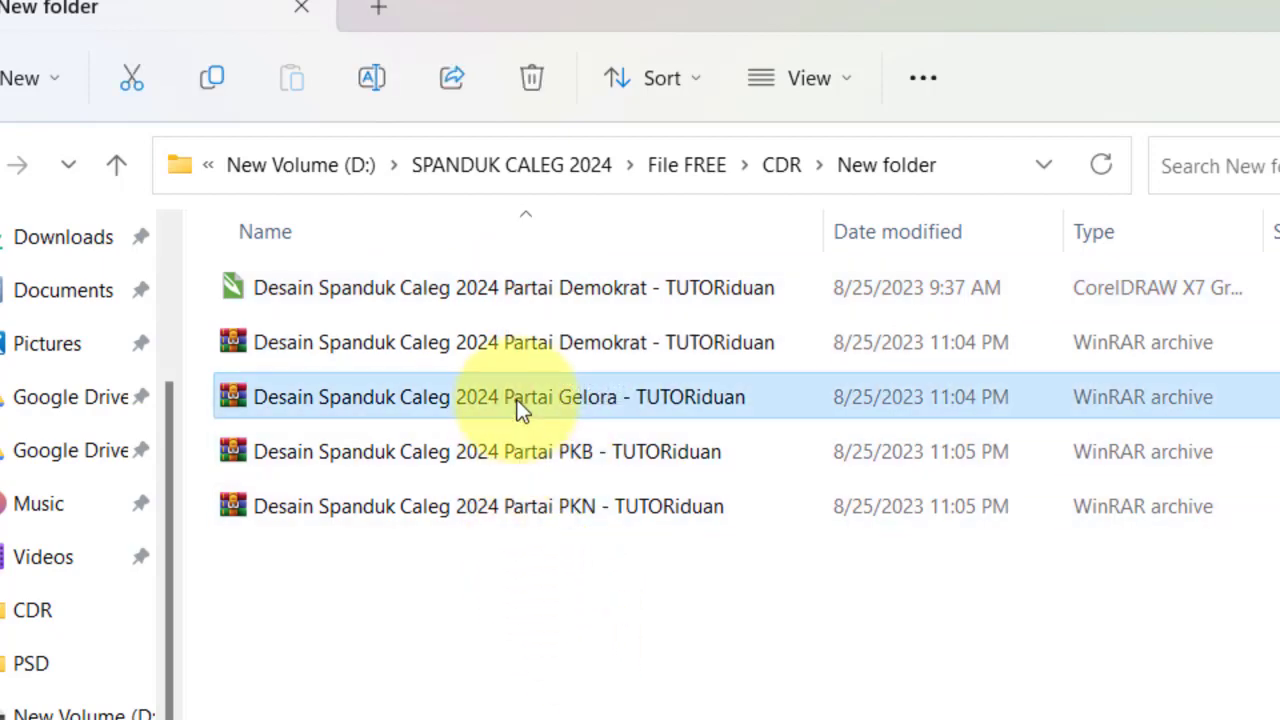
right_click(520, 410)
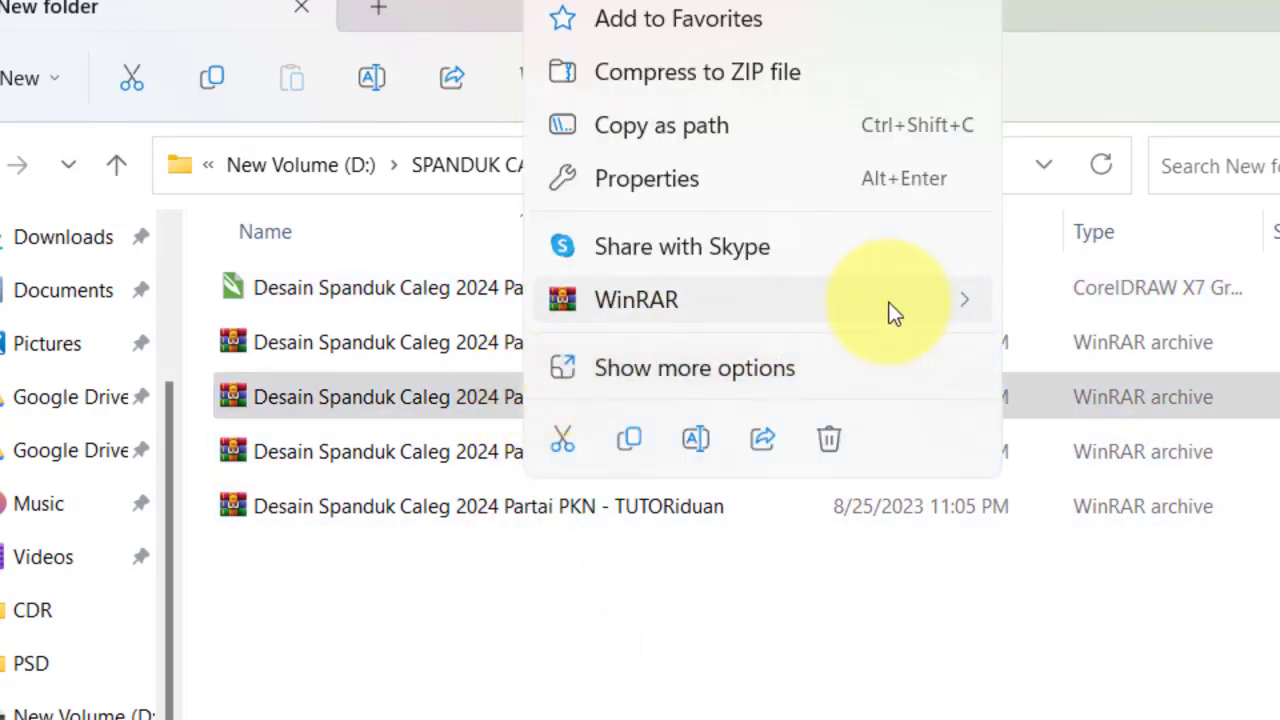
mouse_move(888, 311)
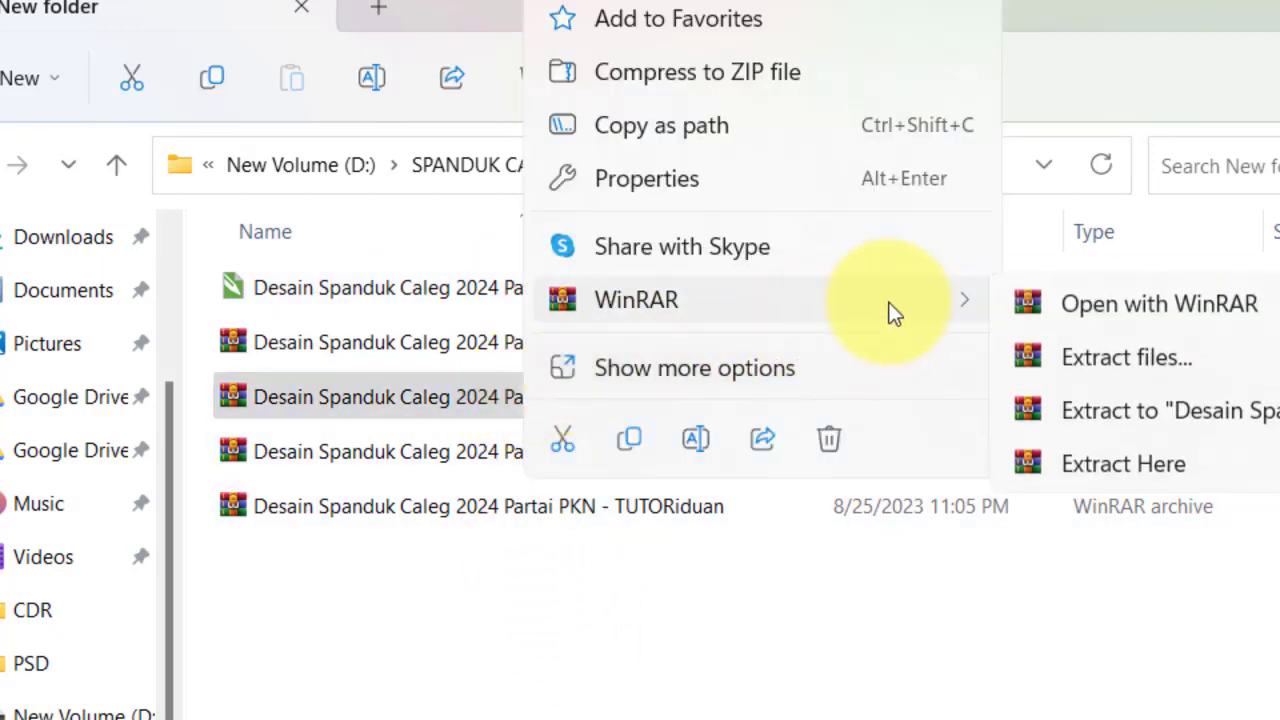
left_click(1098, 465)
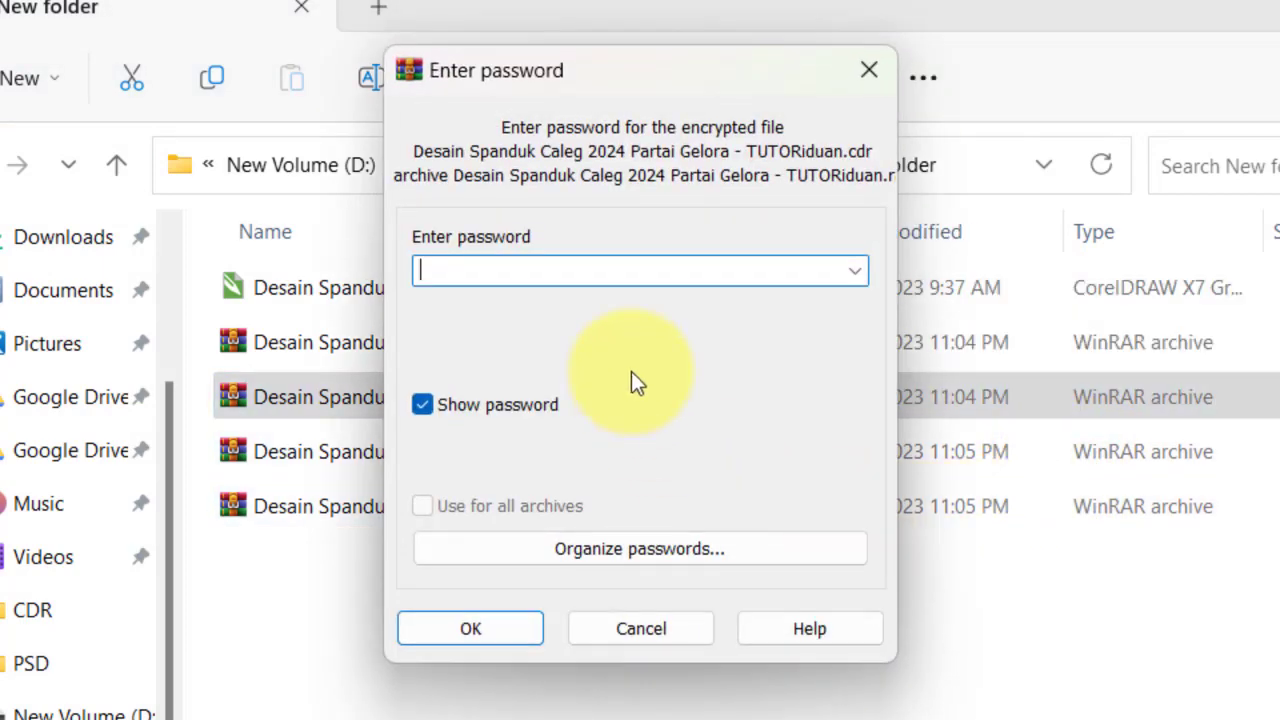
type("GELORA-TU")
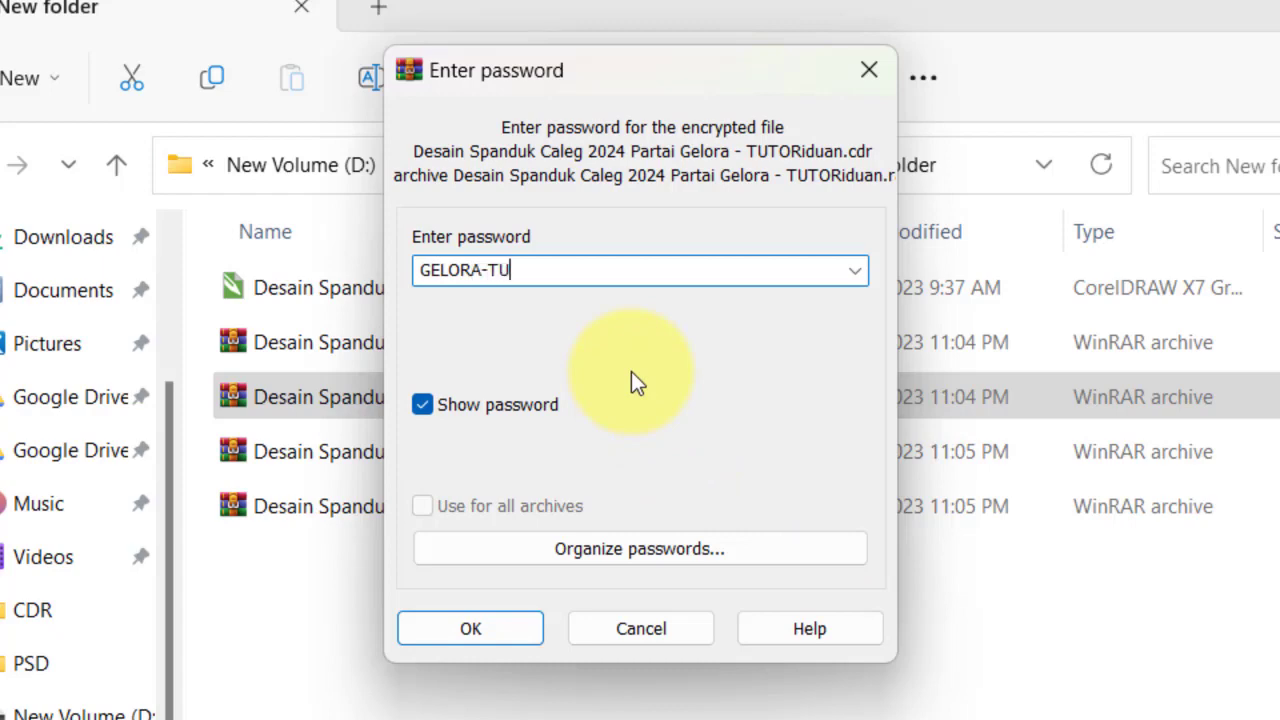
type("TORiduan-")
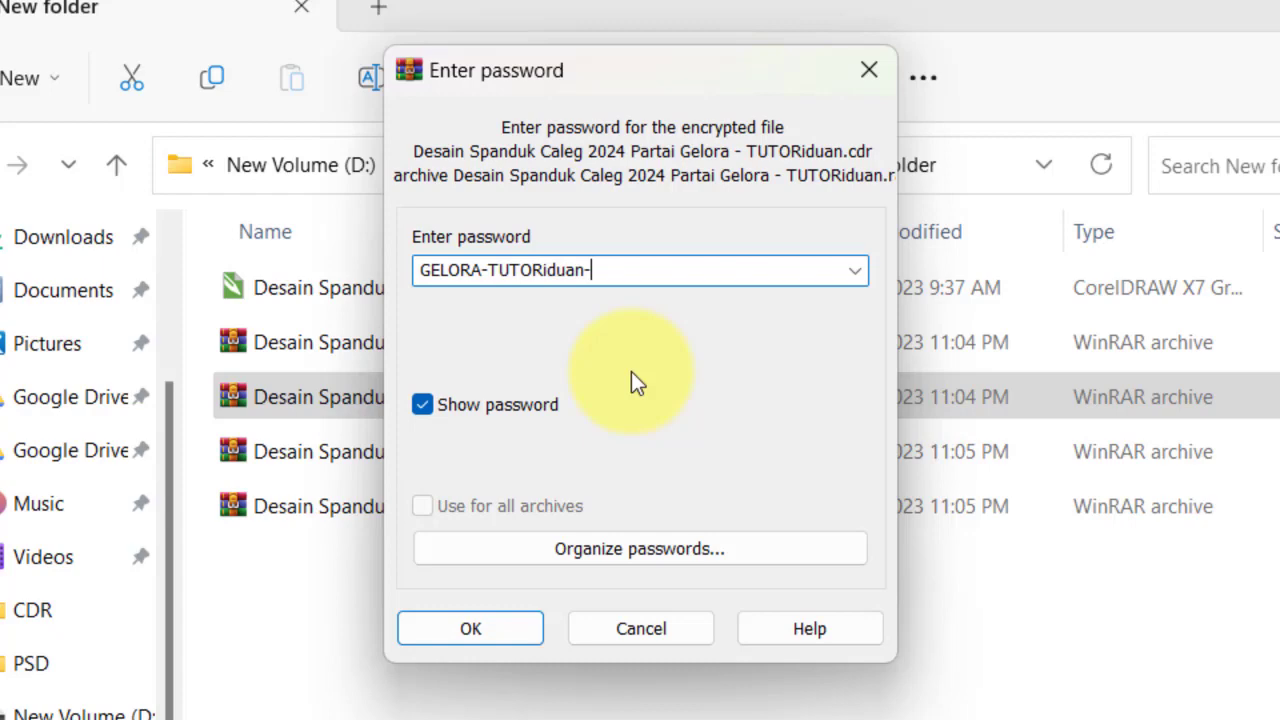
type("CDR")
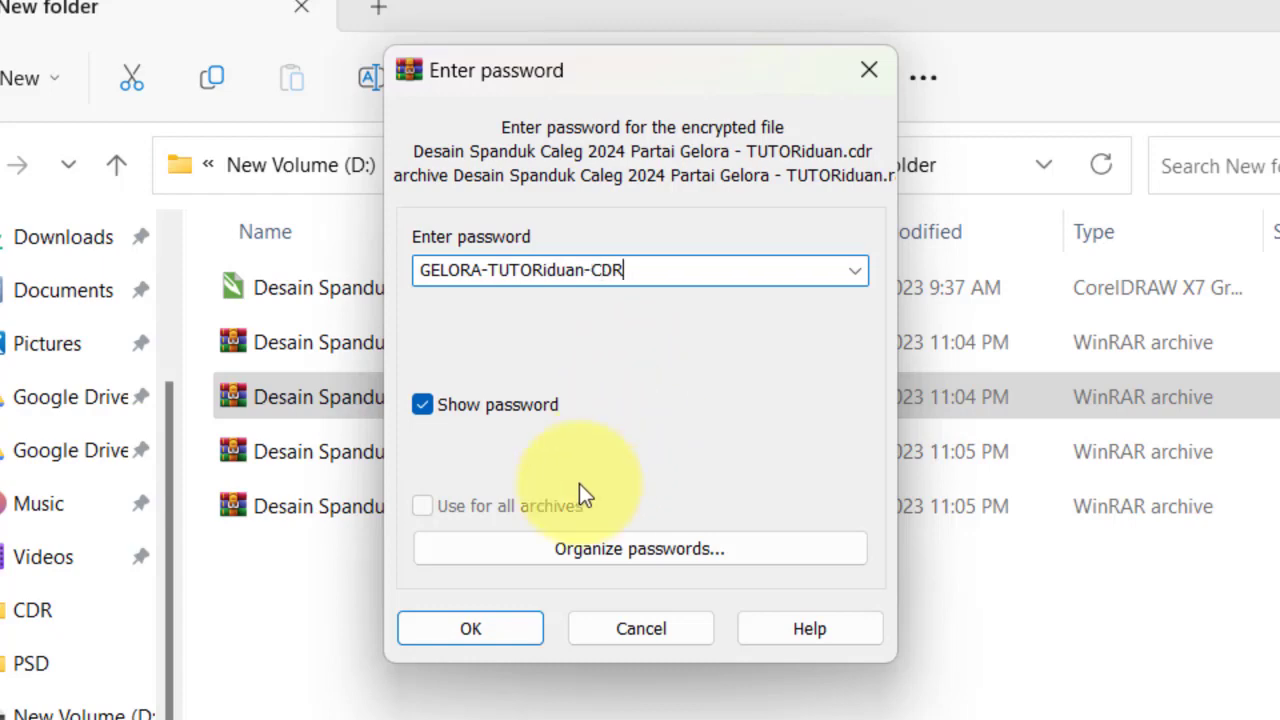
left_click(456, 628)
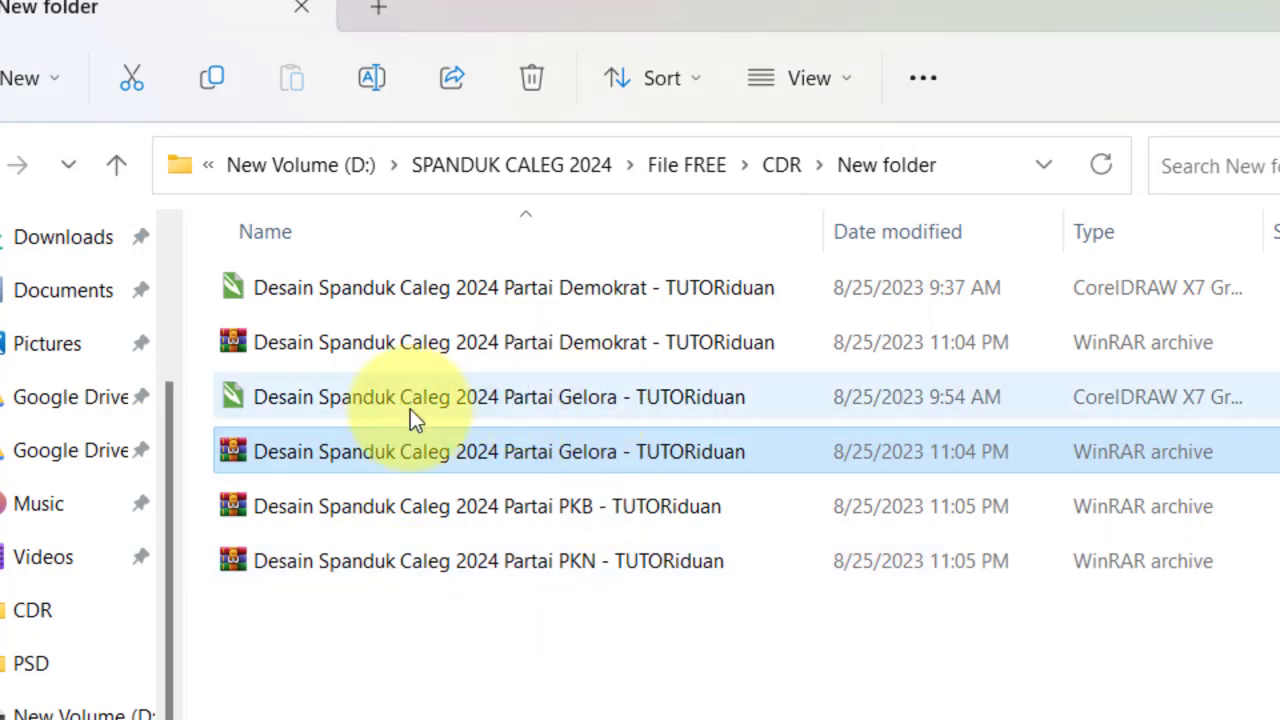
- Extract the PKB archive here with WinRAR, correcting the mistyped password before confirming
left_click(545, 516)
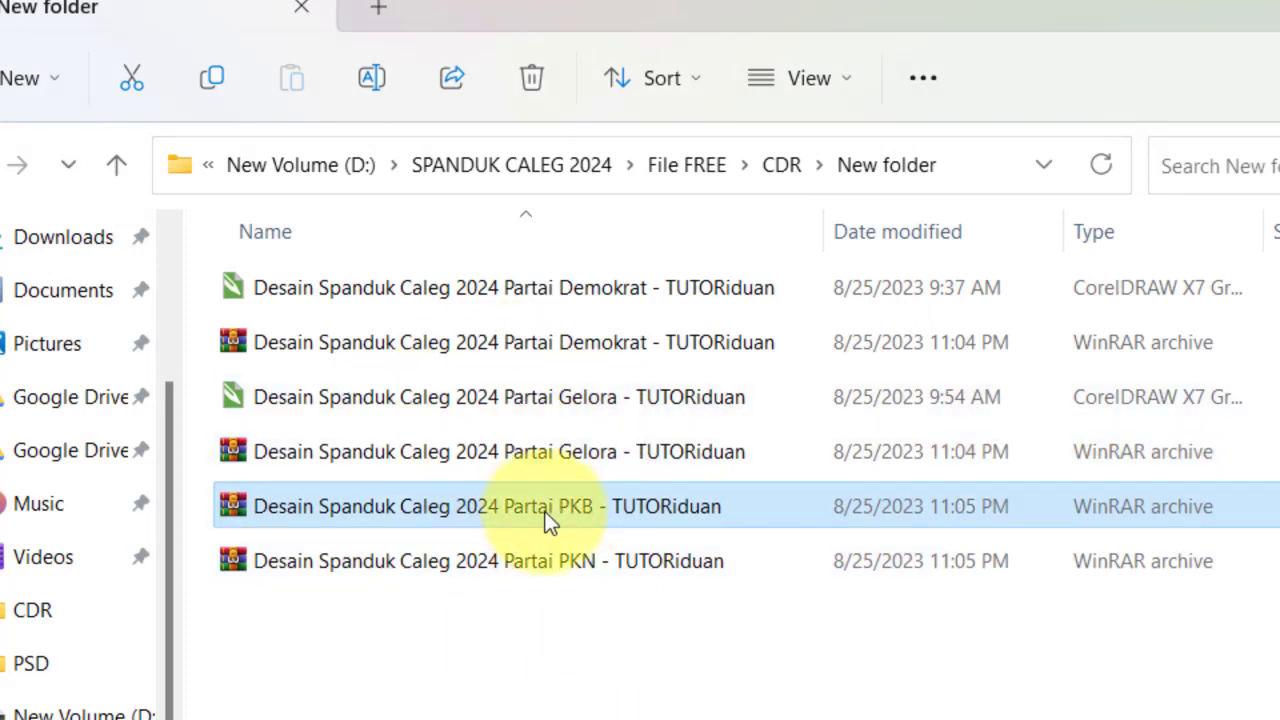
right_click(546, 515)
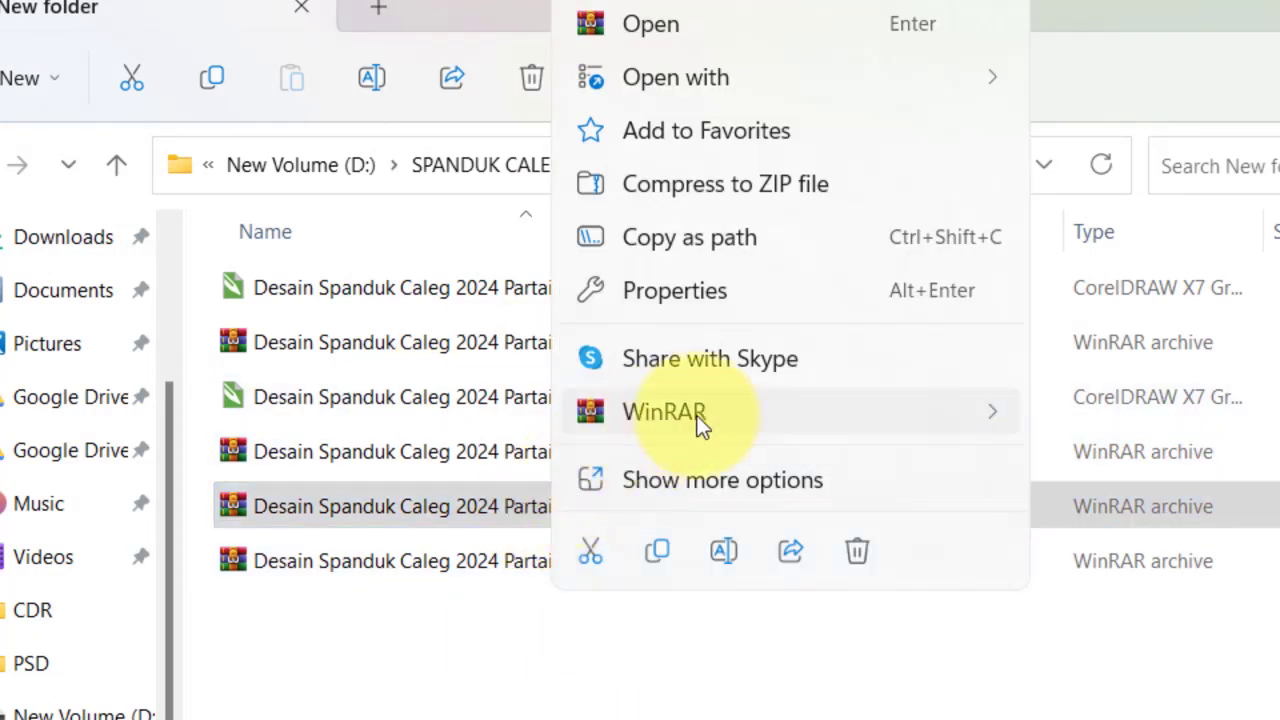
mouse_move(722, 412)
left_click(1180, 572)
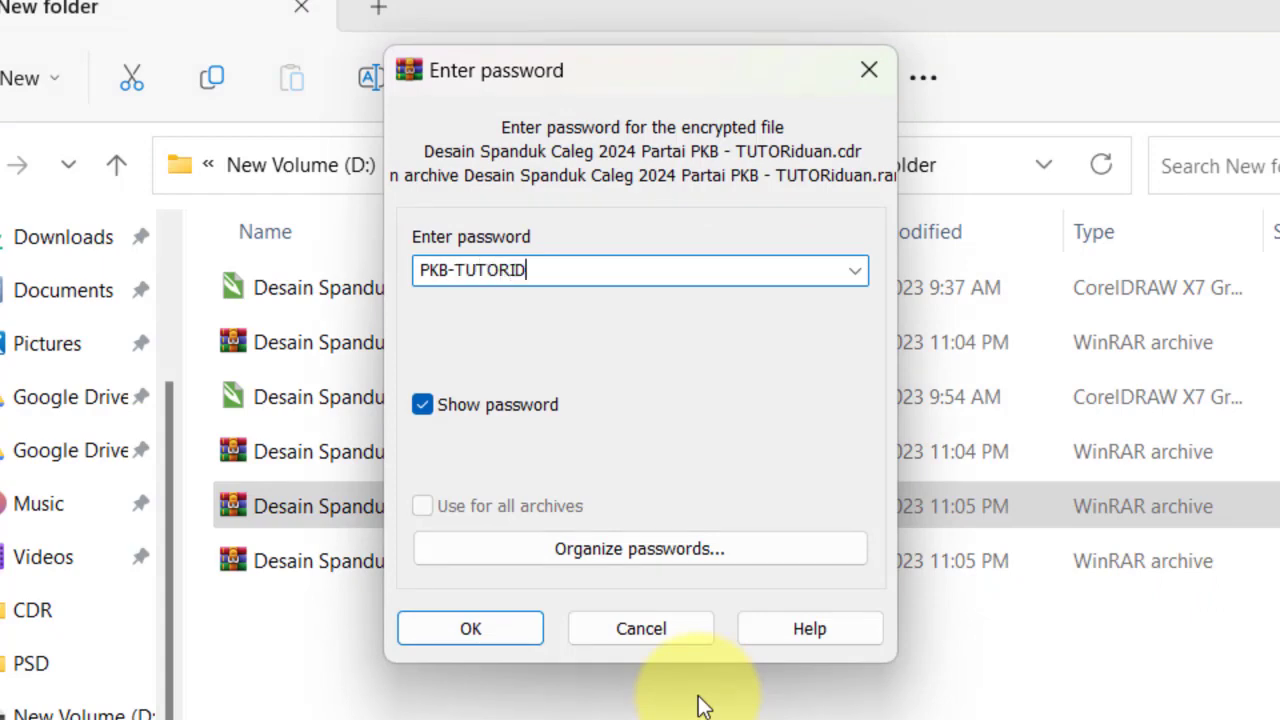
key("BackSpace")
key("BackSpace")
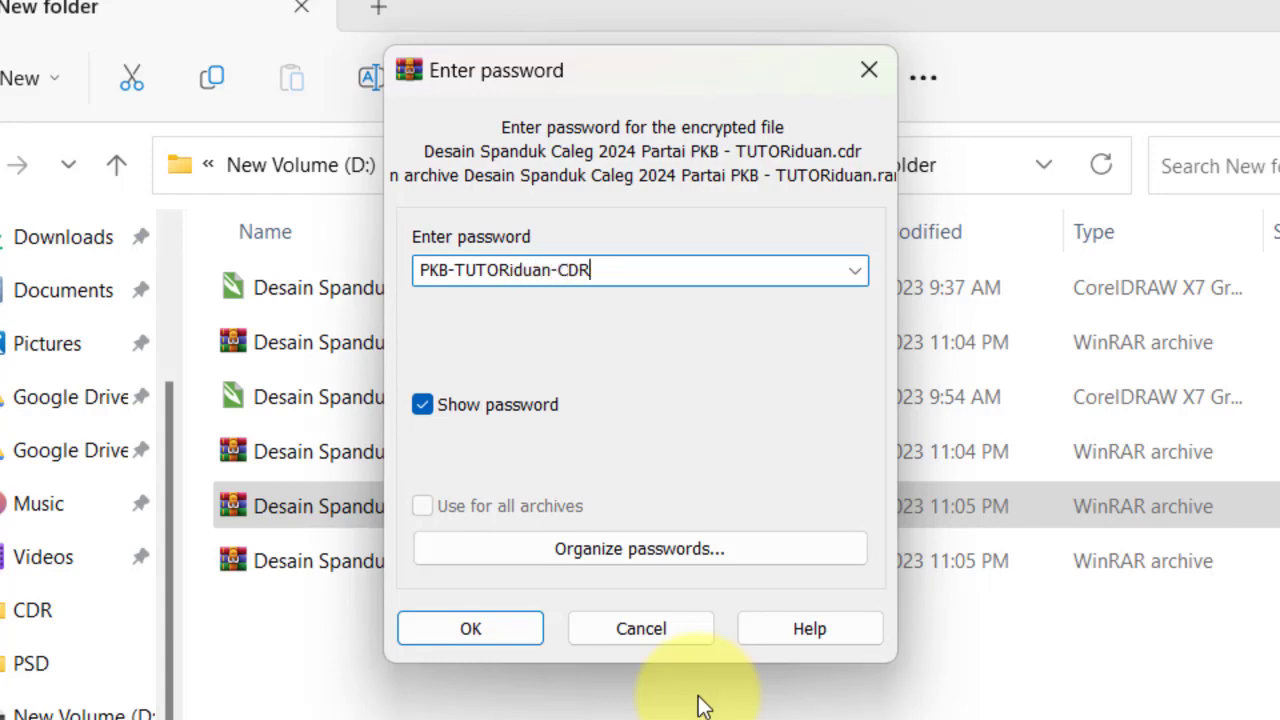
left_click(485, 638)
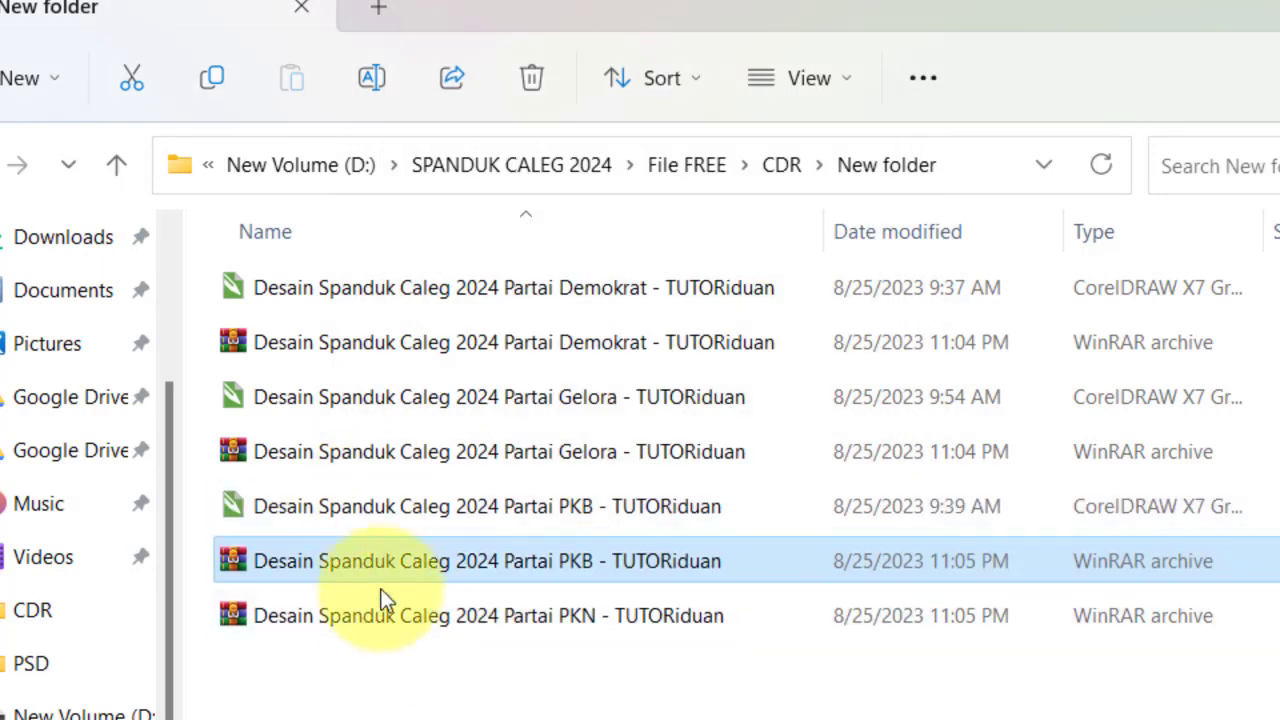
- Extract the PKN archive into New folder with WinRAR, confirming its password
left_click(385, 634)
right_click(408, 622)
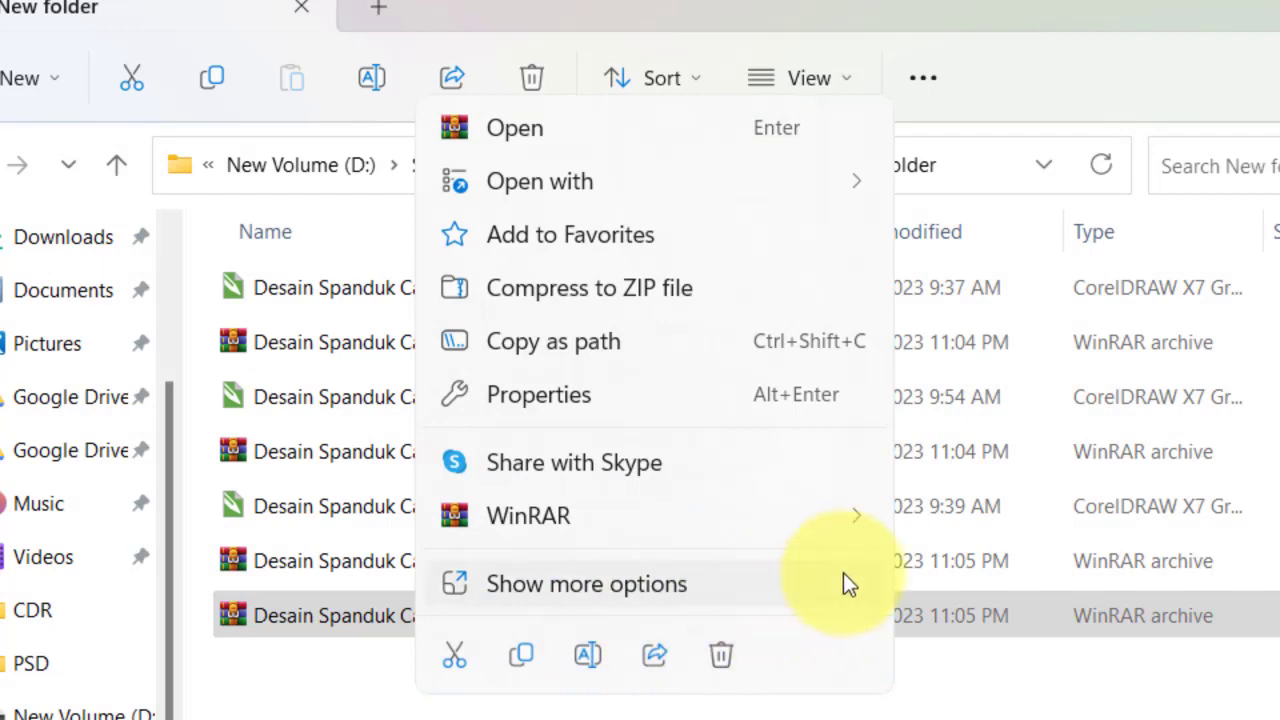
mouse_move(858, 530)
left_click(985, 685)
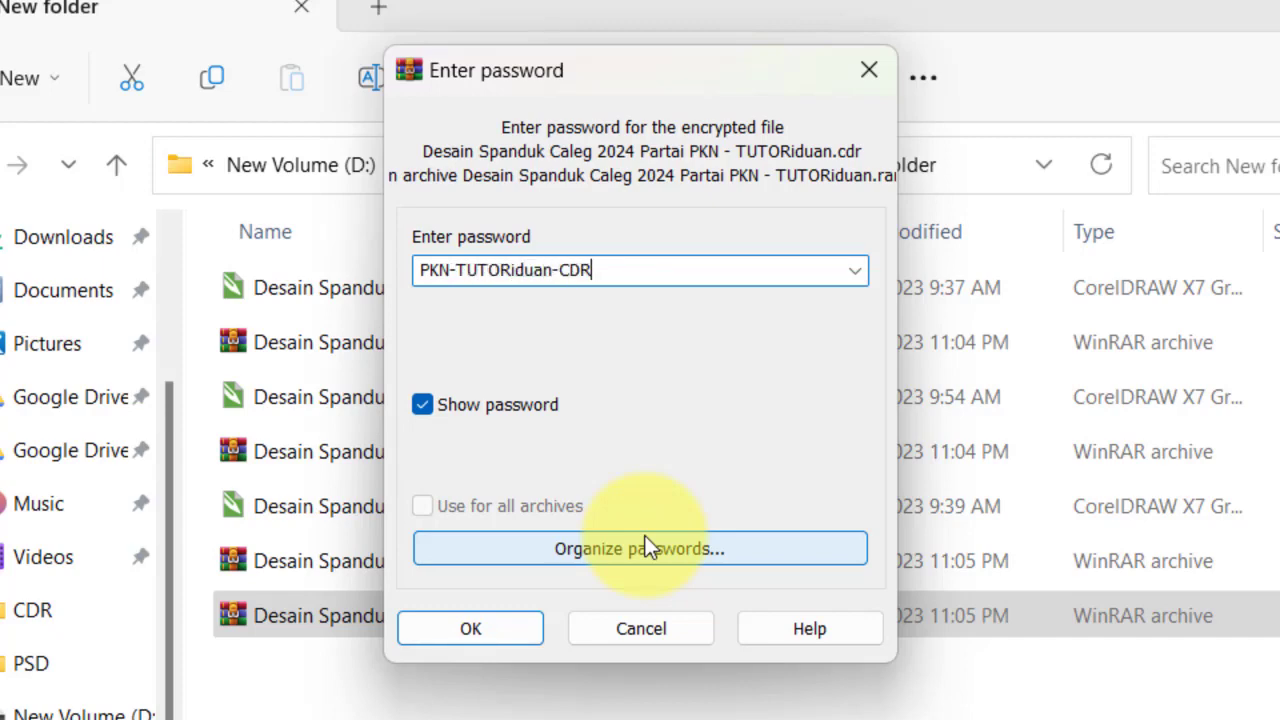
left_click(506, 640)
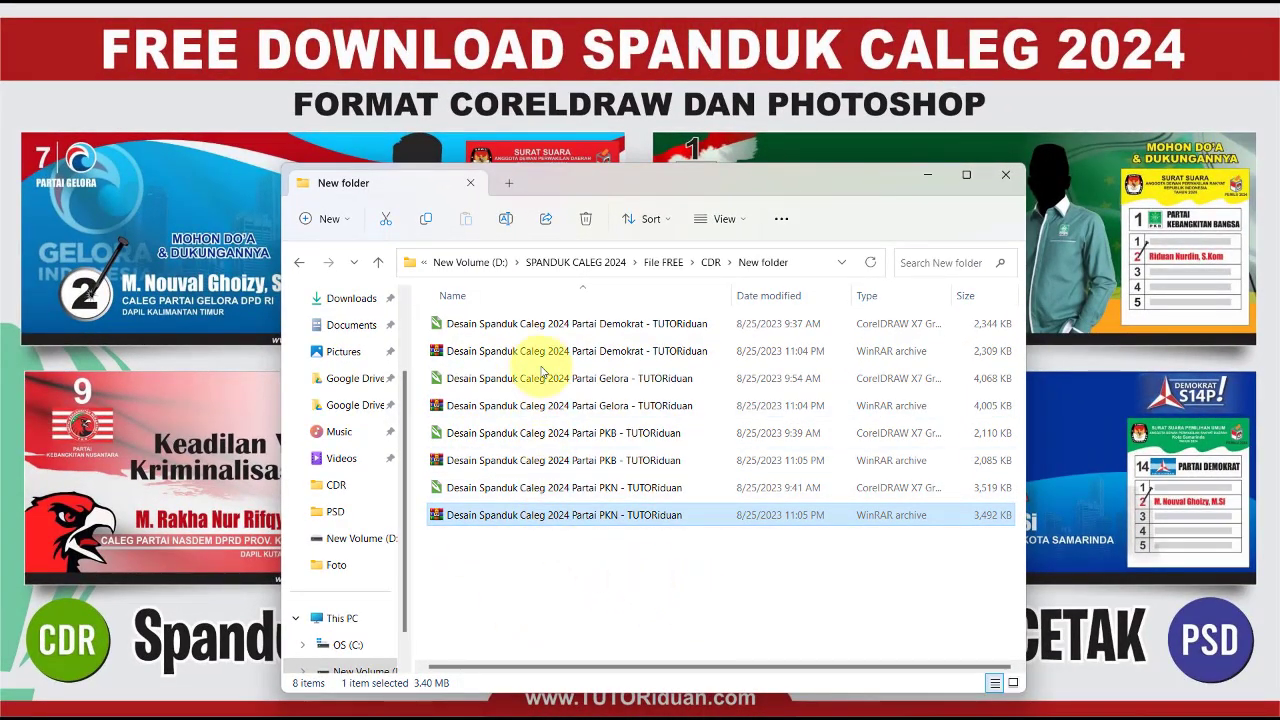
- Minimize the Explorer window and bring up the Gelora banner document in CorelDRAW
left_click(928, 175)
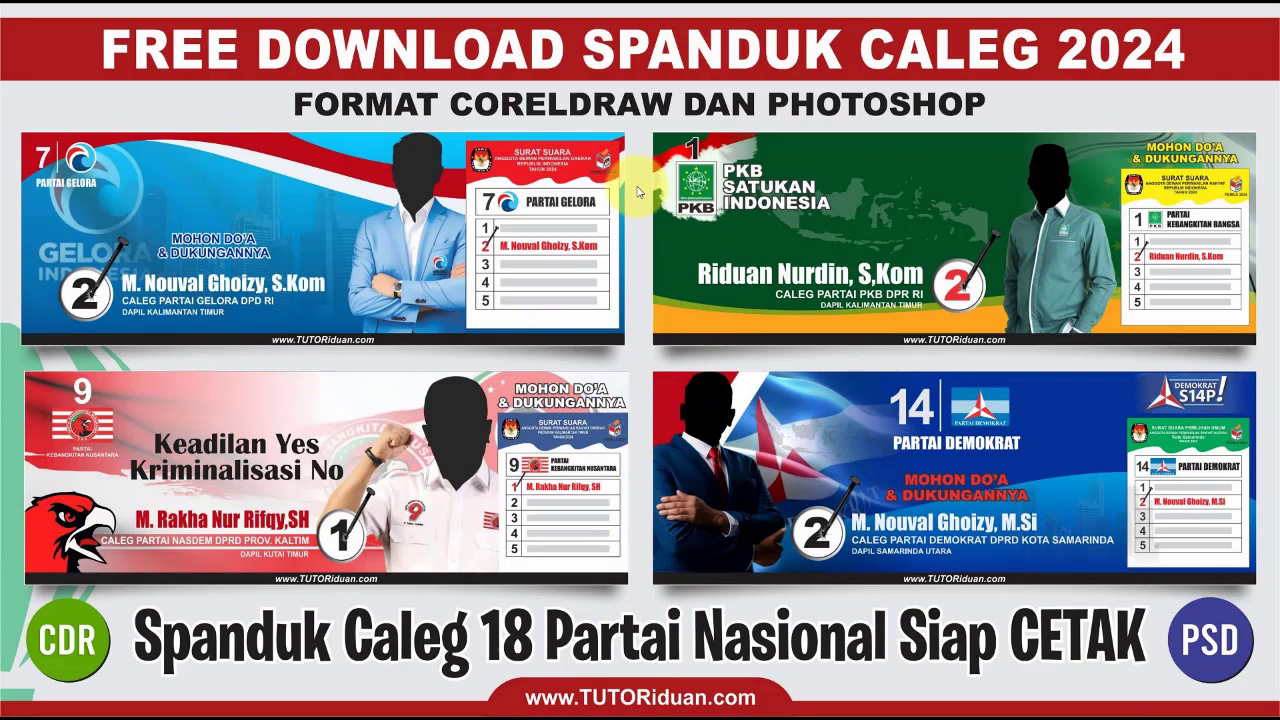
left_click(585, 703)
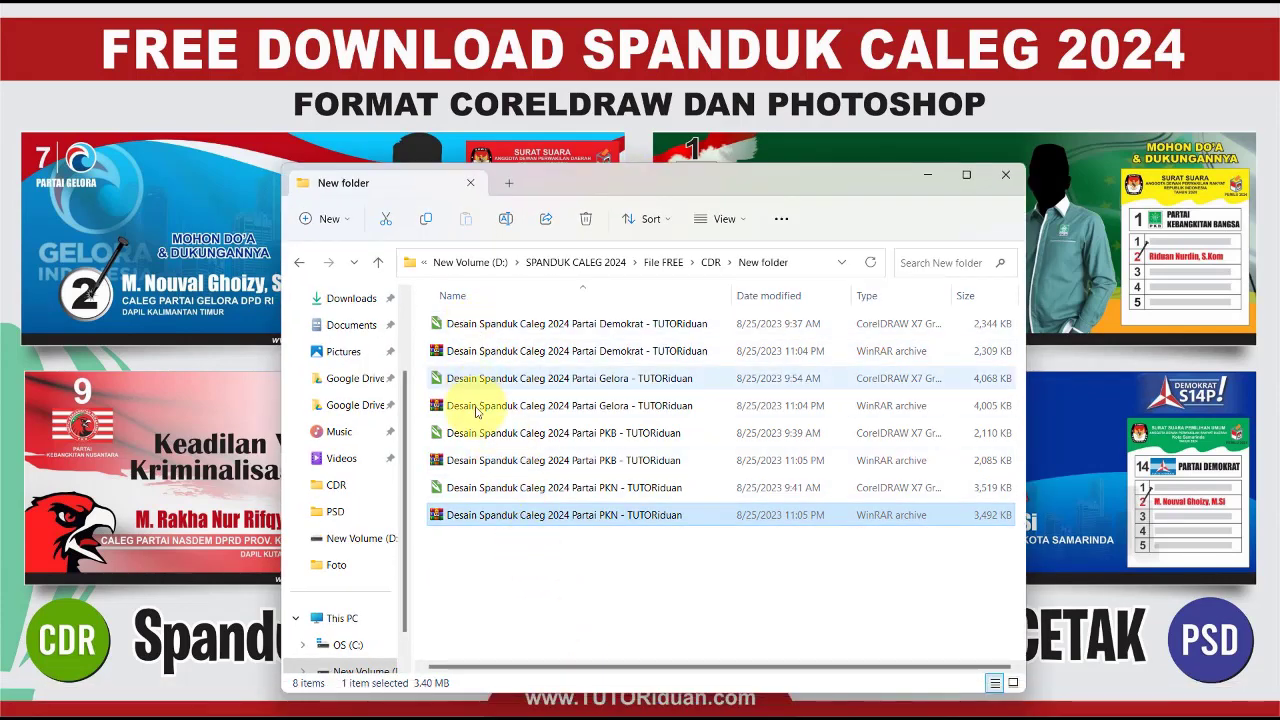
left_click(490, 328)
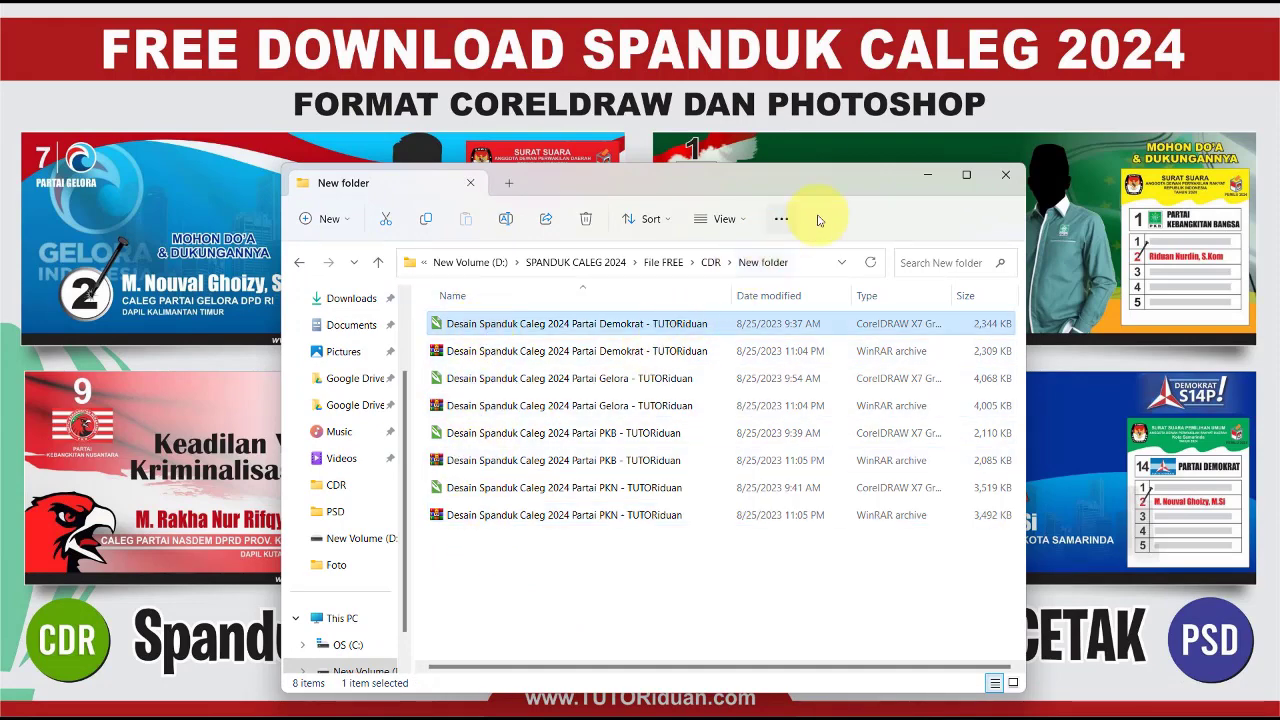
left_click(929, 176)
mouse_move(765, 703)
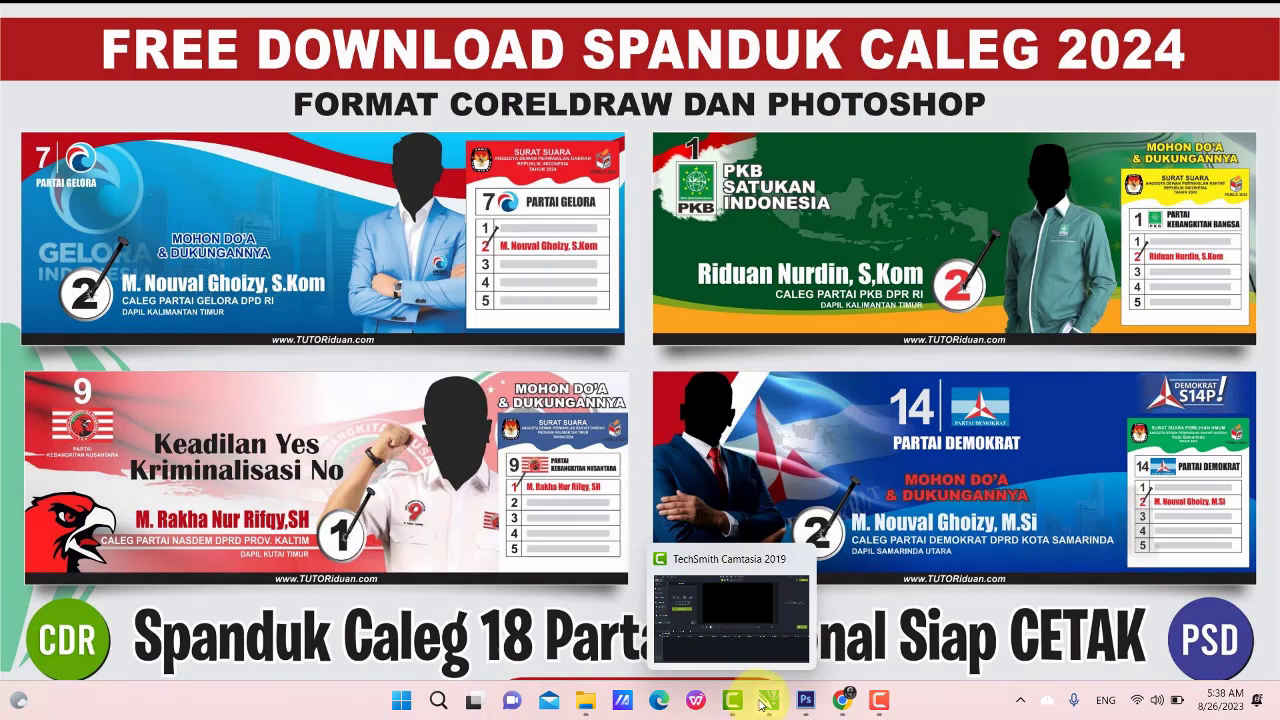
left_click(521, 620)
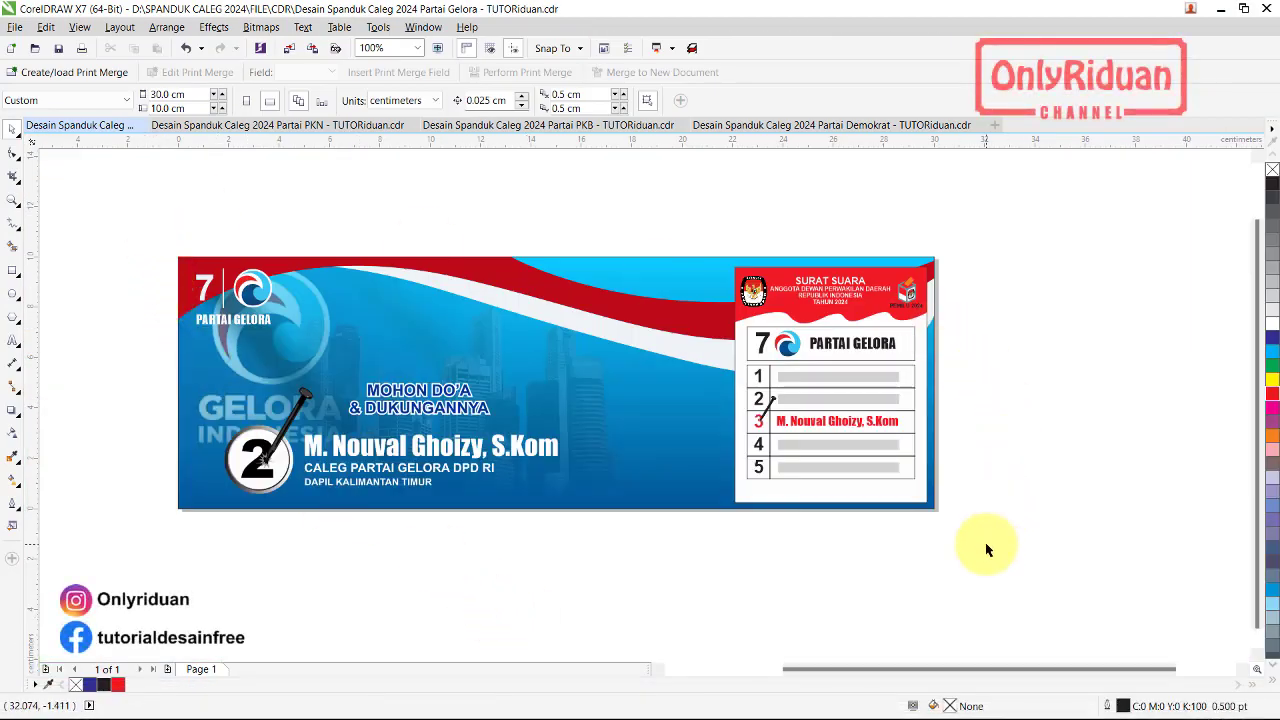
left_click(288, 124)
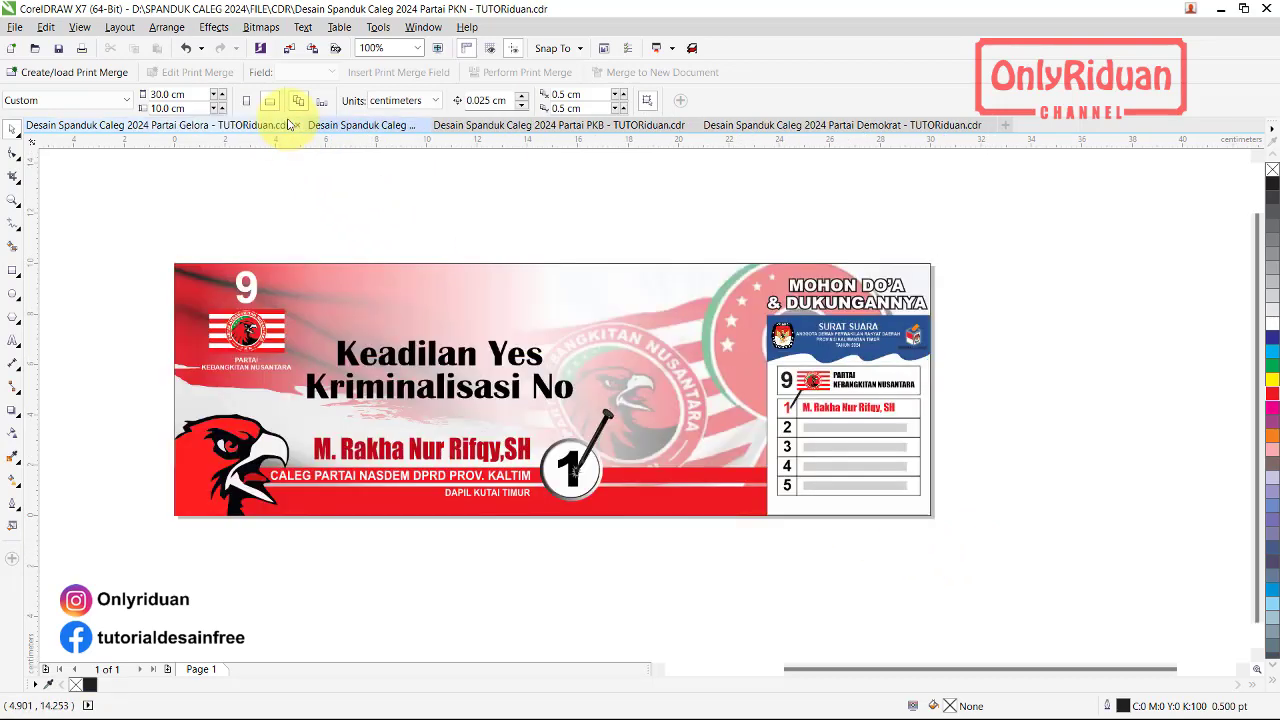
left_click(561, 131)
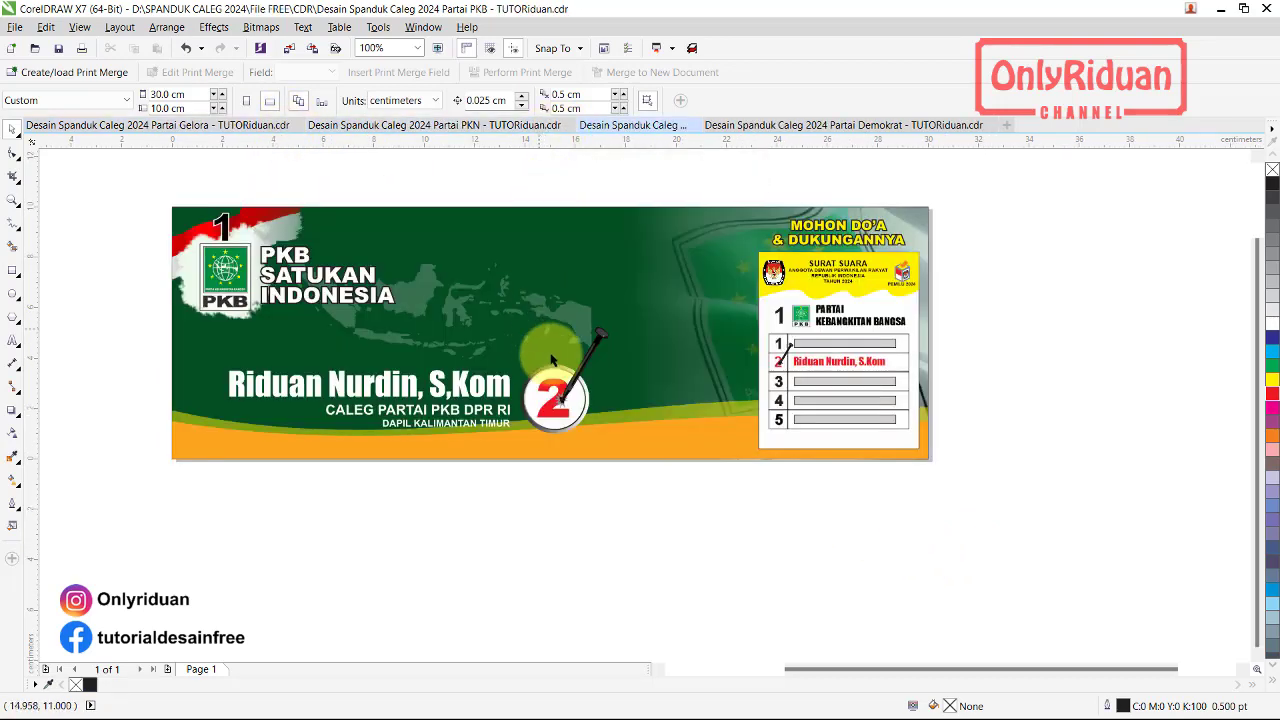
left_click(829, 127)
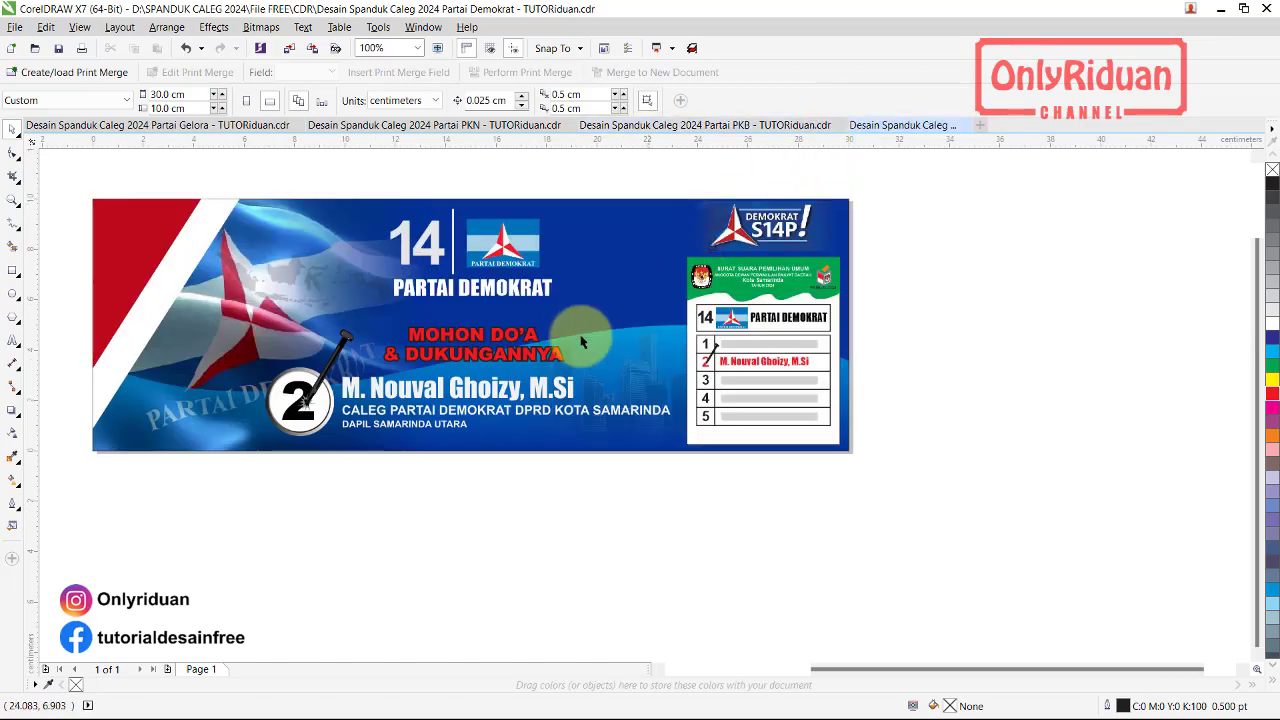
left_click(104, 124)
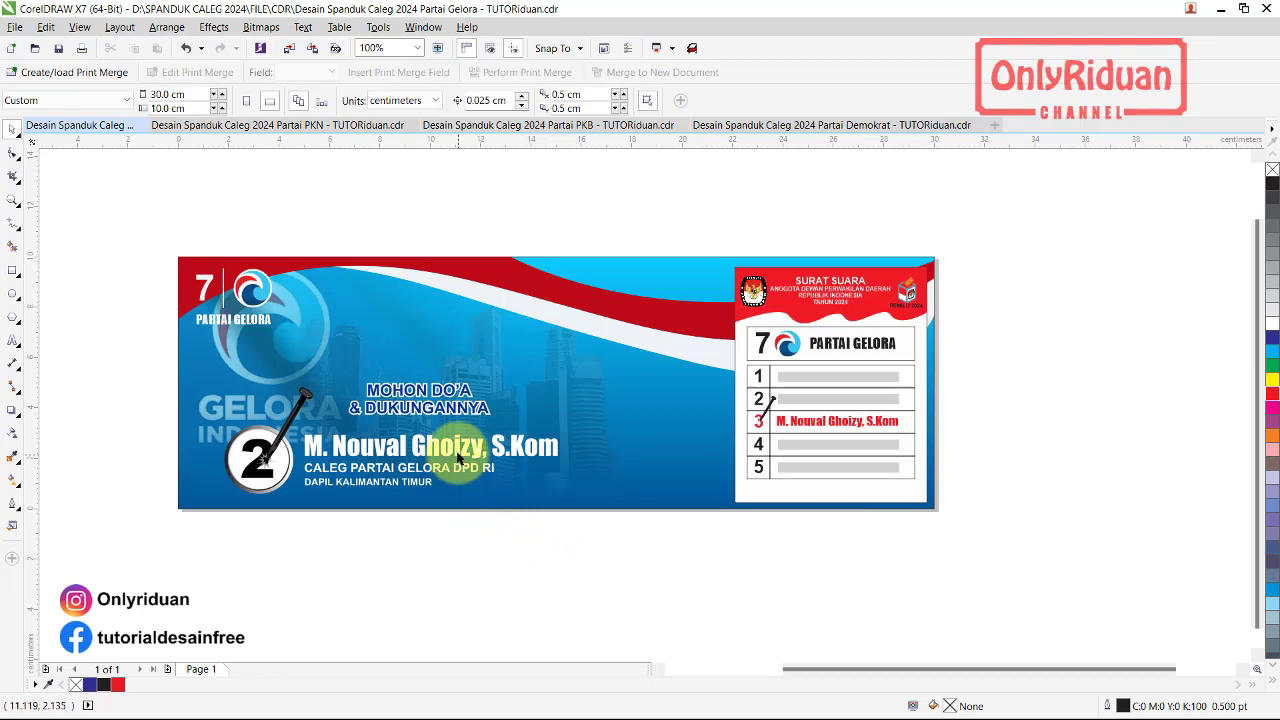
left_click(457, 458)
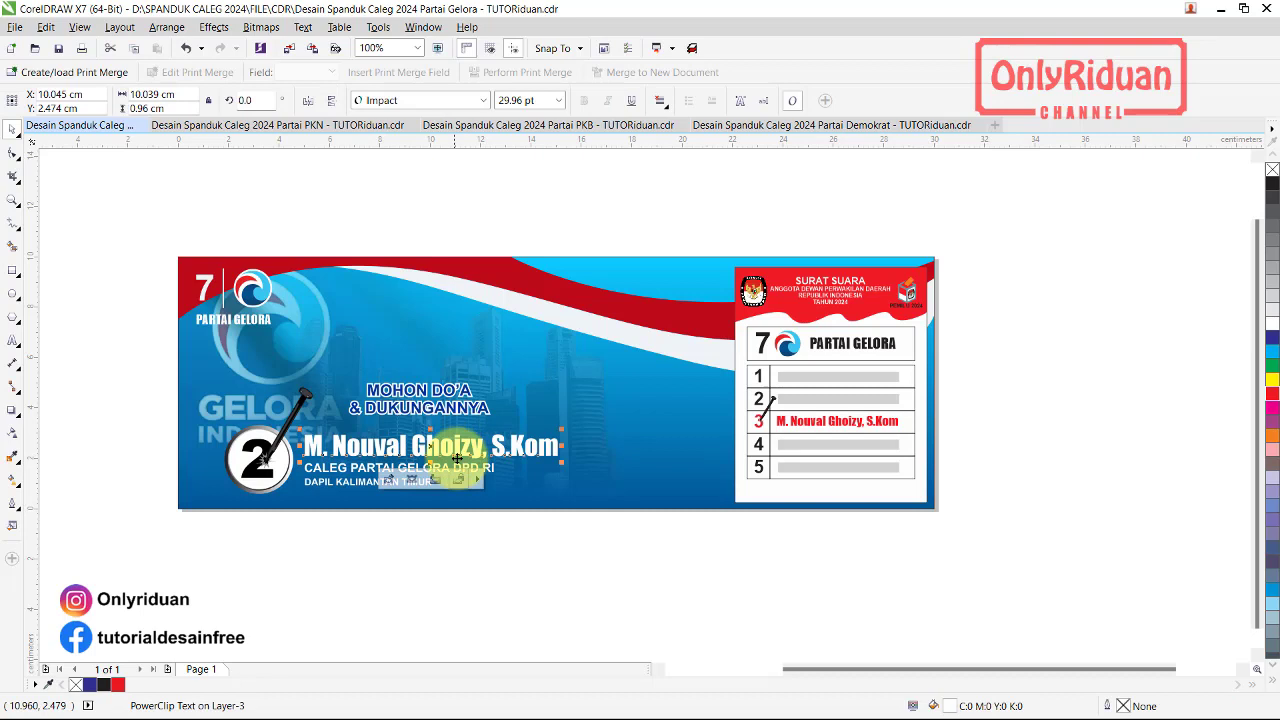
left_click(457, 528)
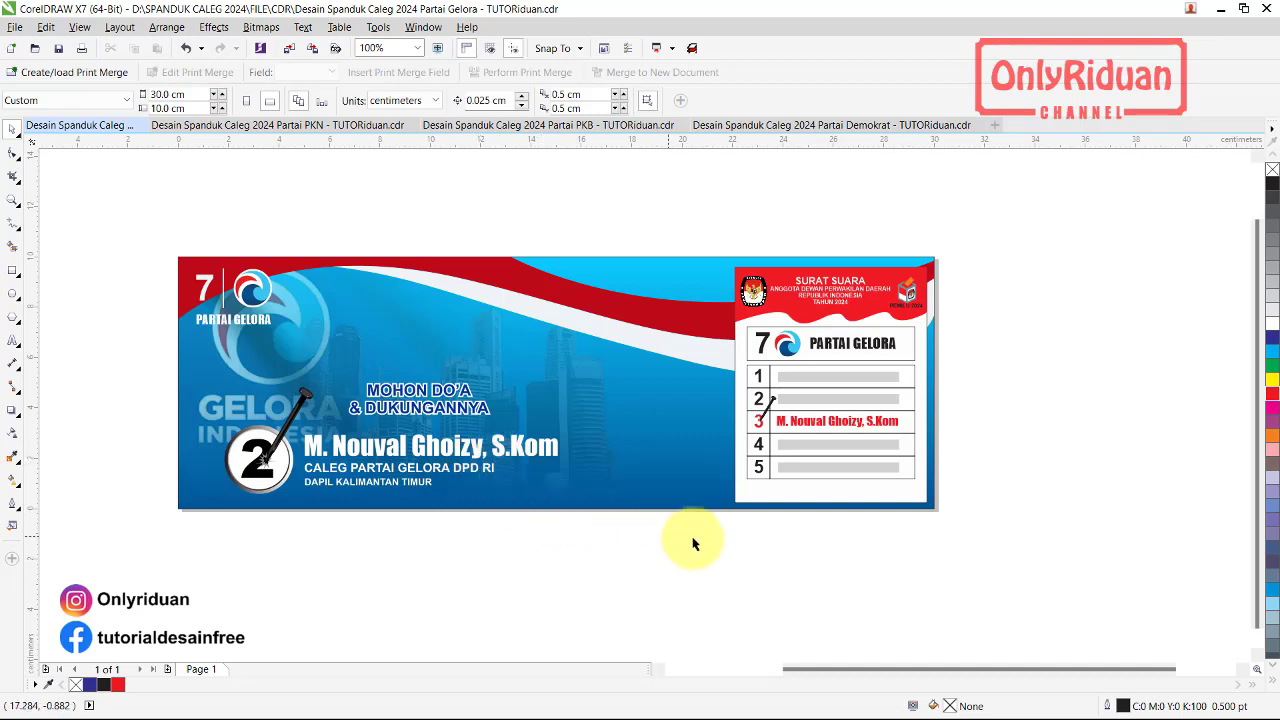
left_click(830, 424)
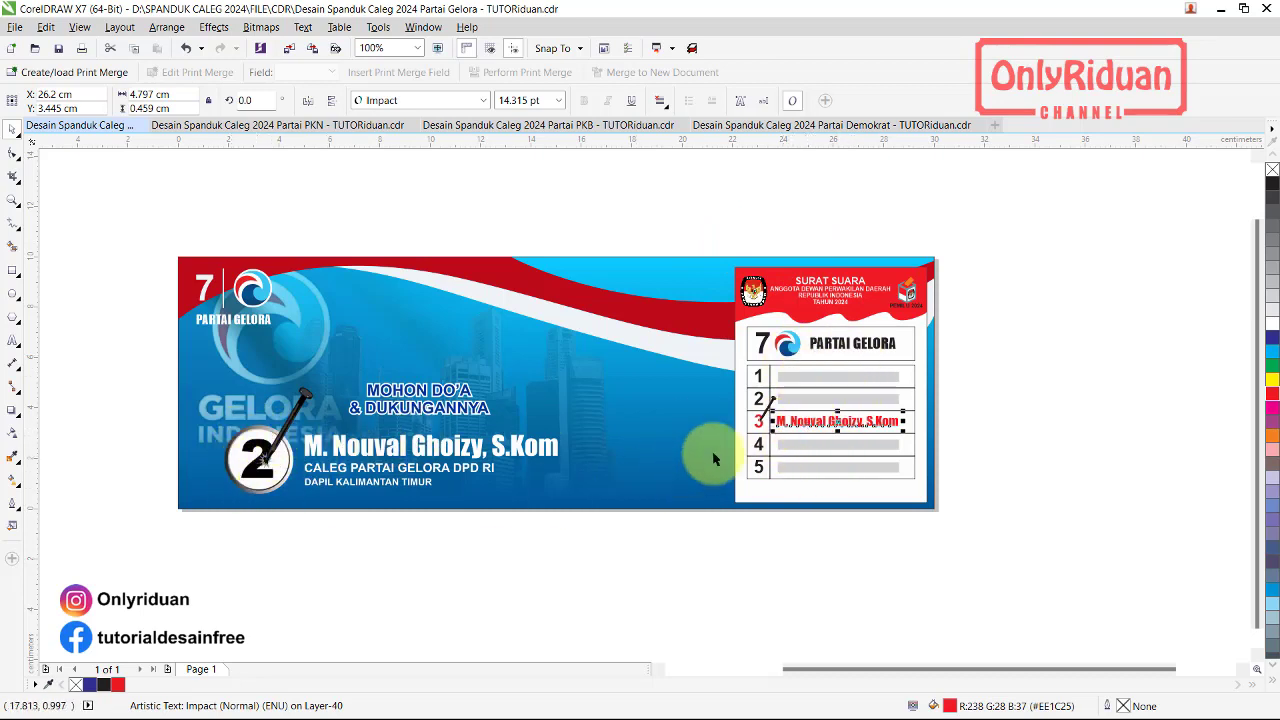
- Move the candidate name up into ballot row 2 and the grey bar down into row 3
left_click(811, 400)
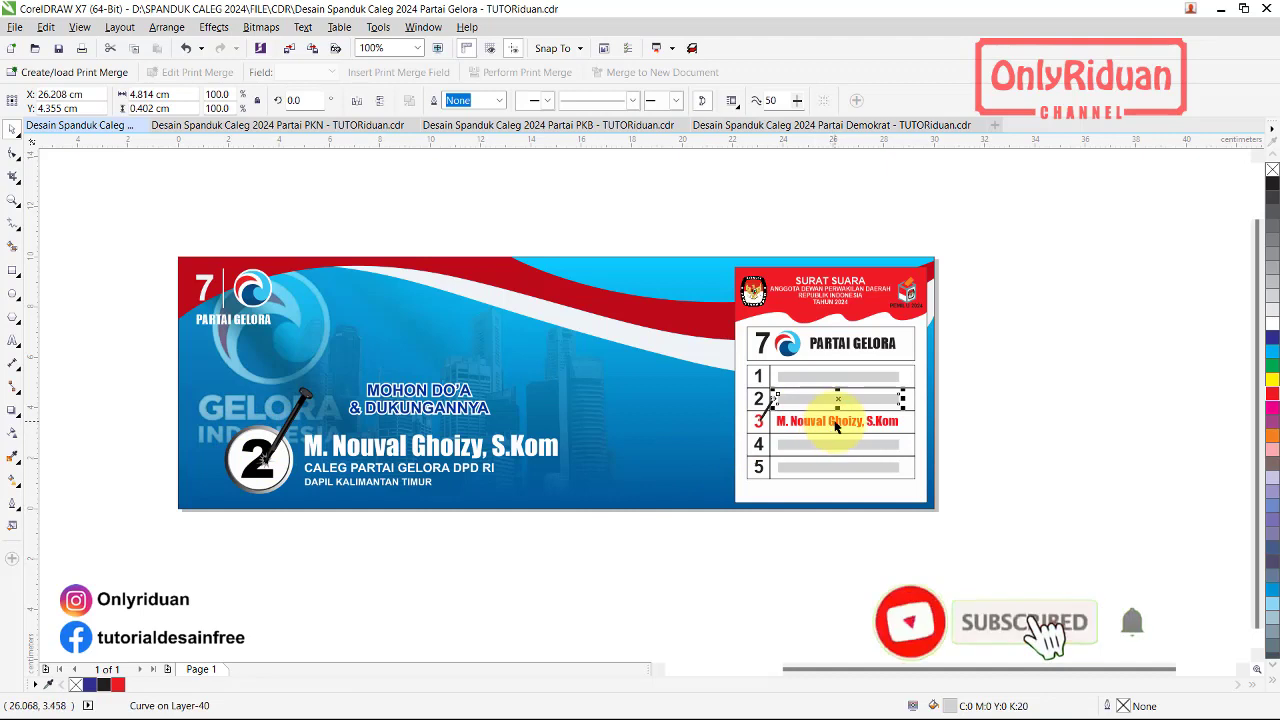
left_click(831, 423)
left_click_drag(837, 403, 1034, 406)
left_click(840, 421)
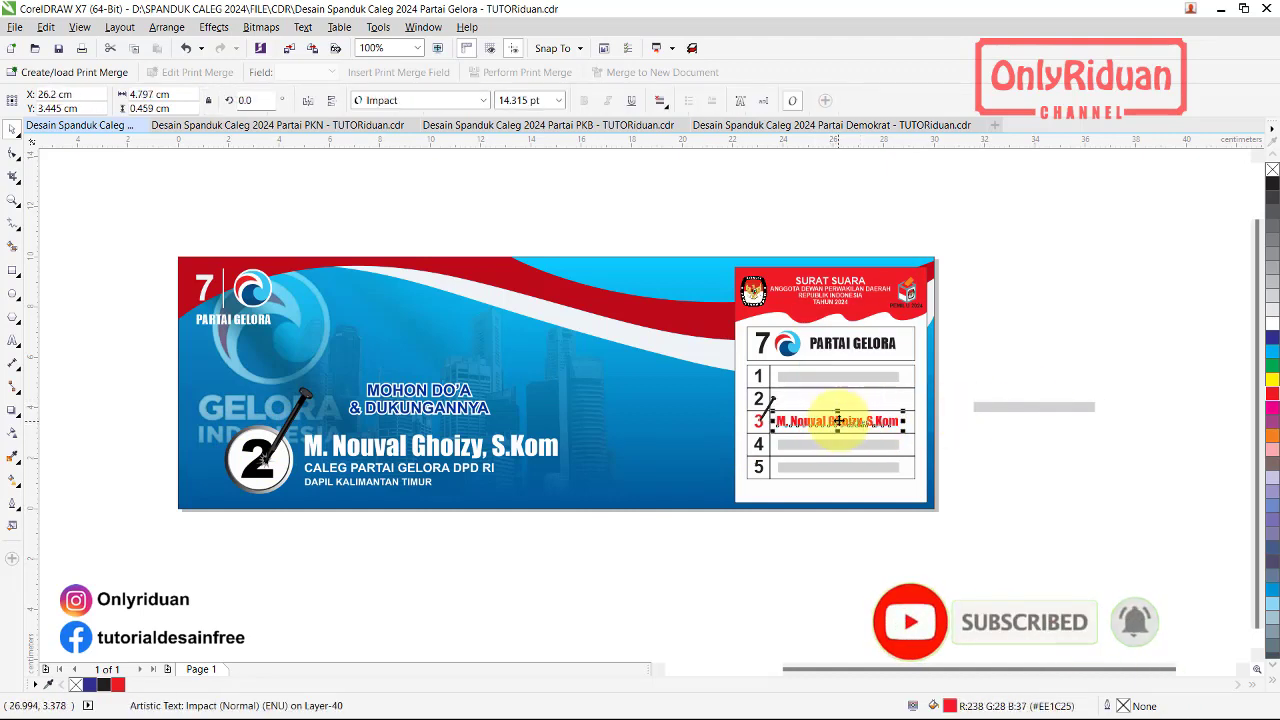
left_click_drag(833, 421, 835, 400)
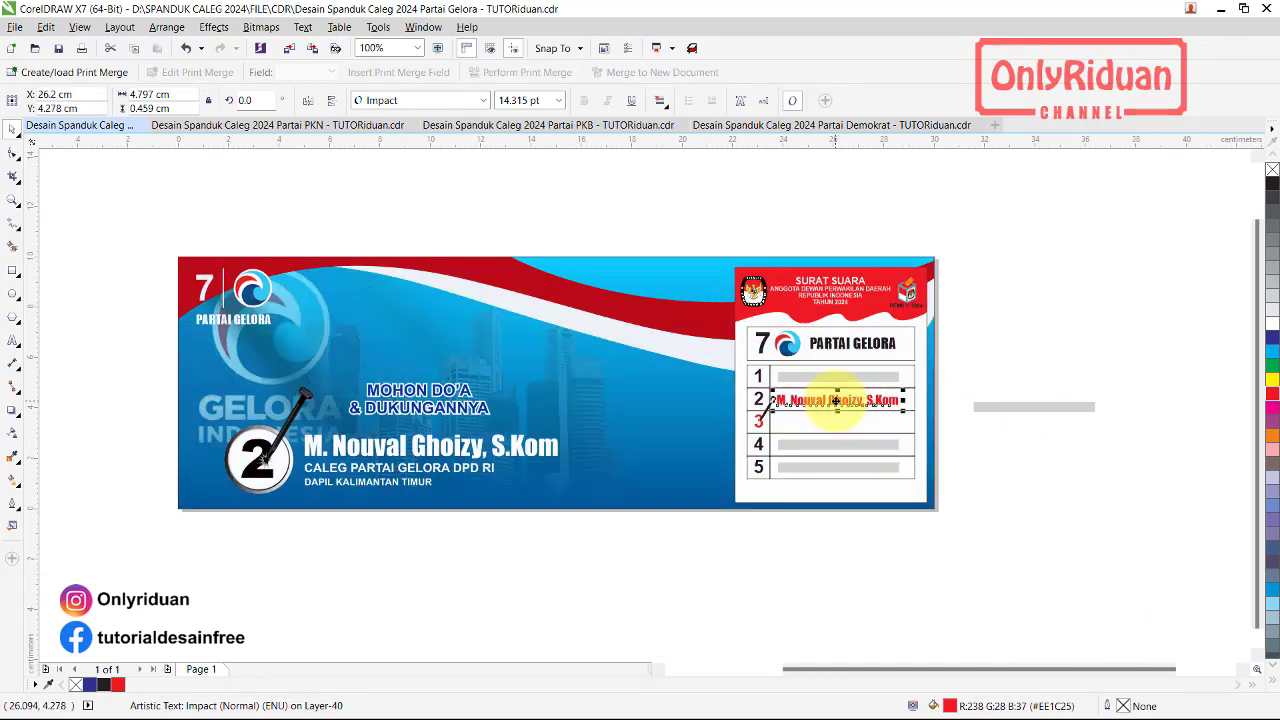
left_click(760, 398, "shift")
left_click(1000, 407)
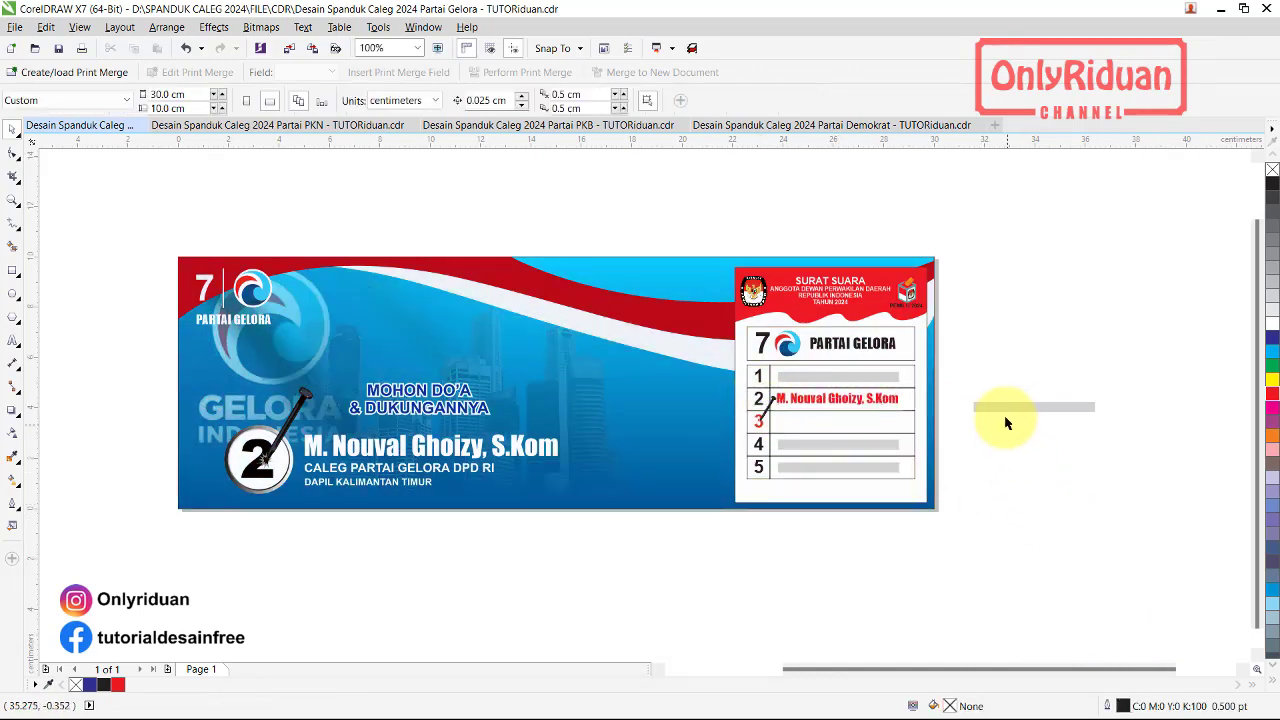
left_click_drag(1034, 411, 840, 423)
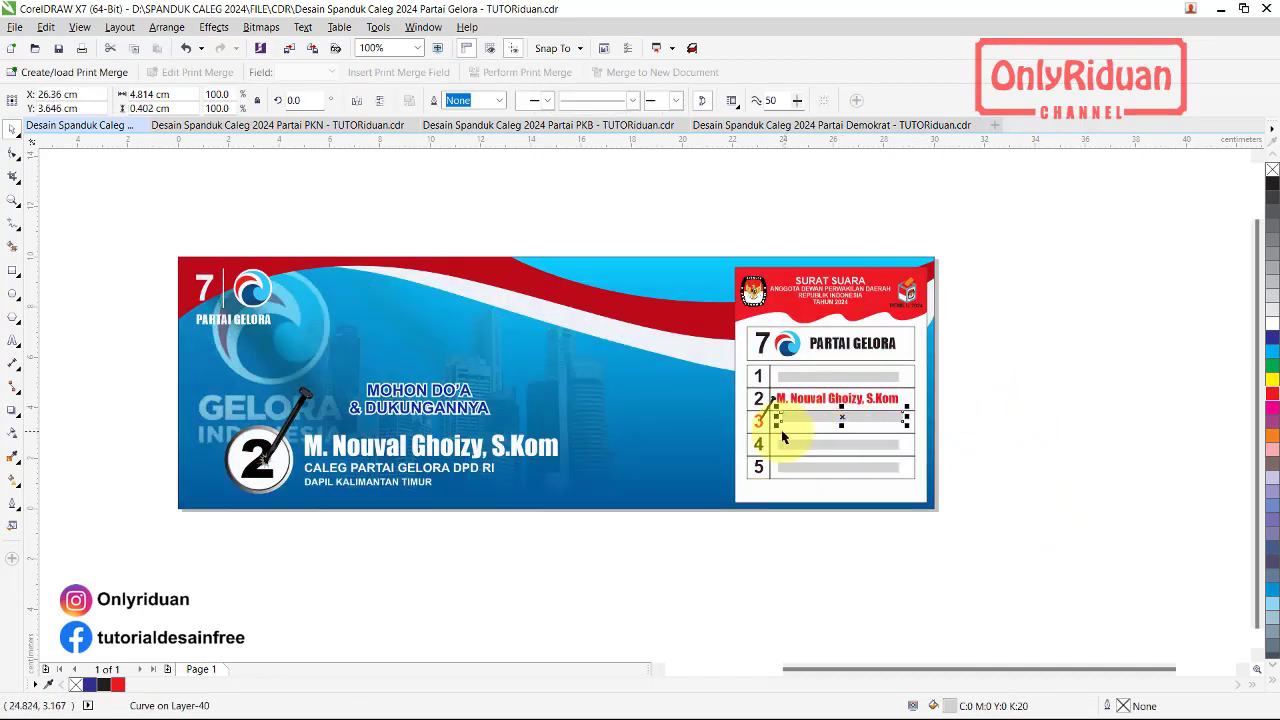
left_click(760, 427, "shift")
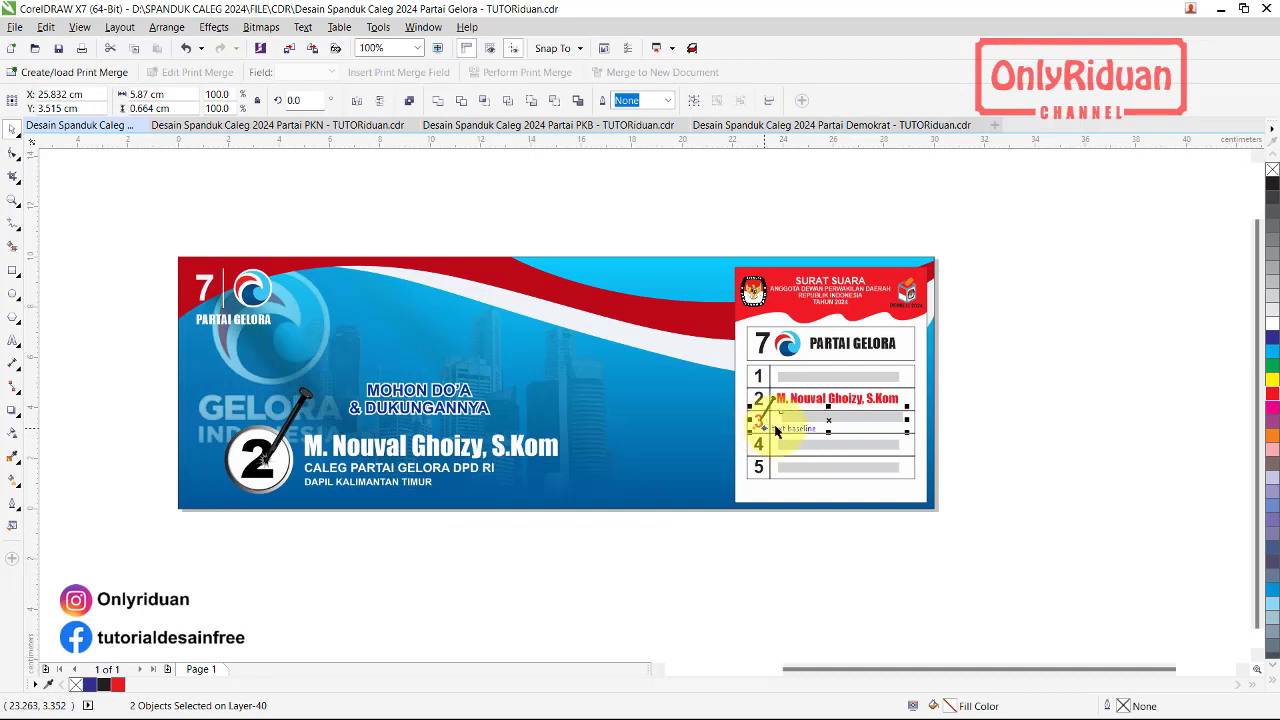
- Recolour the ballot numbers so 2 is red and 3 is black
left_click(893, 426)
left_click(868, 377, "shift")
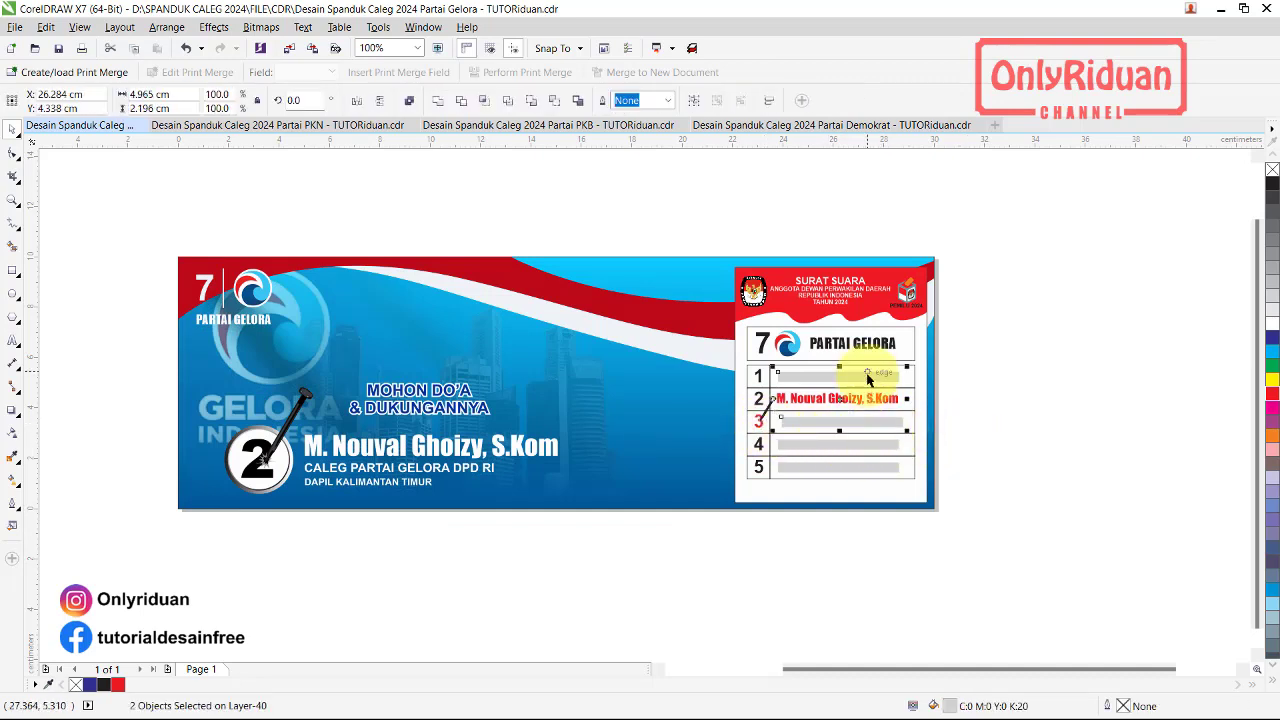
left_click(971, 428)
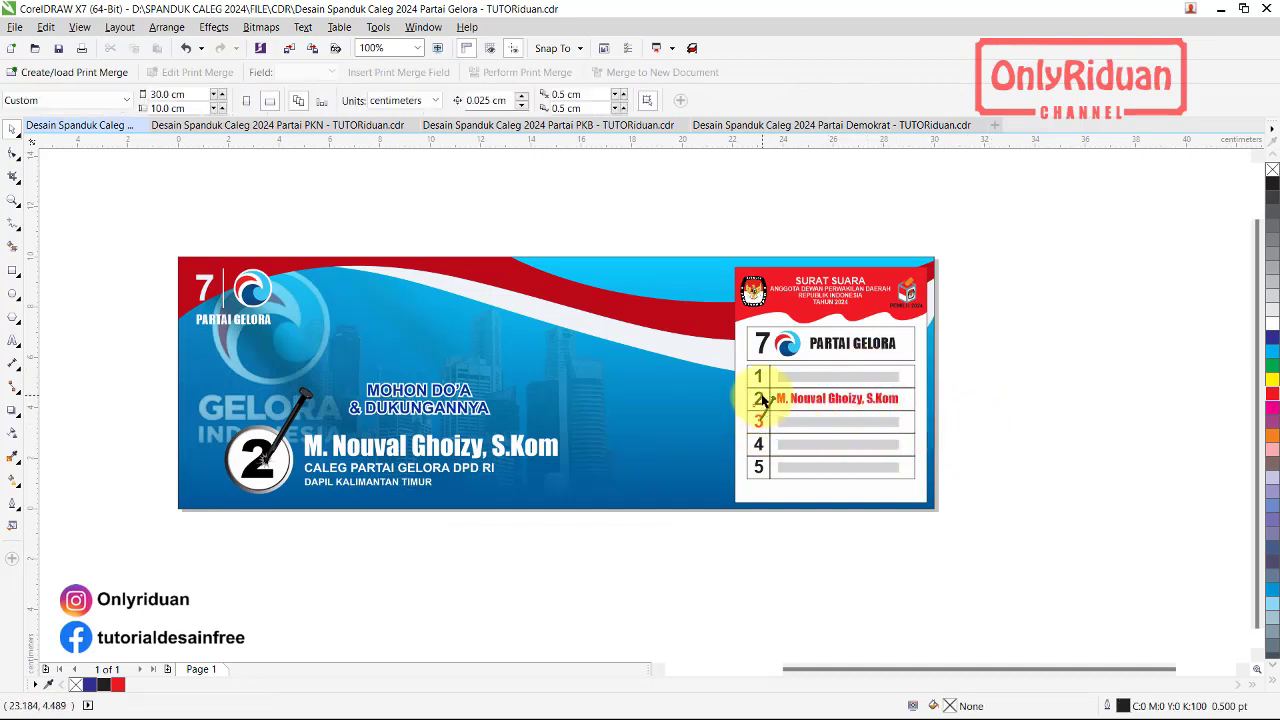
left_click(763, 400)
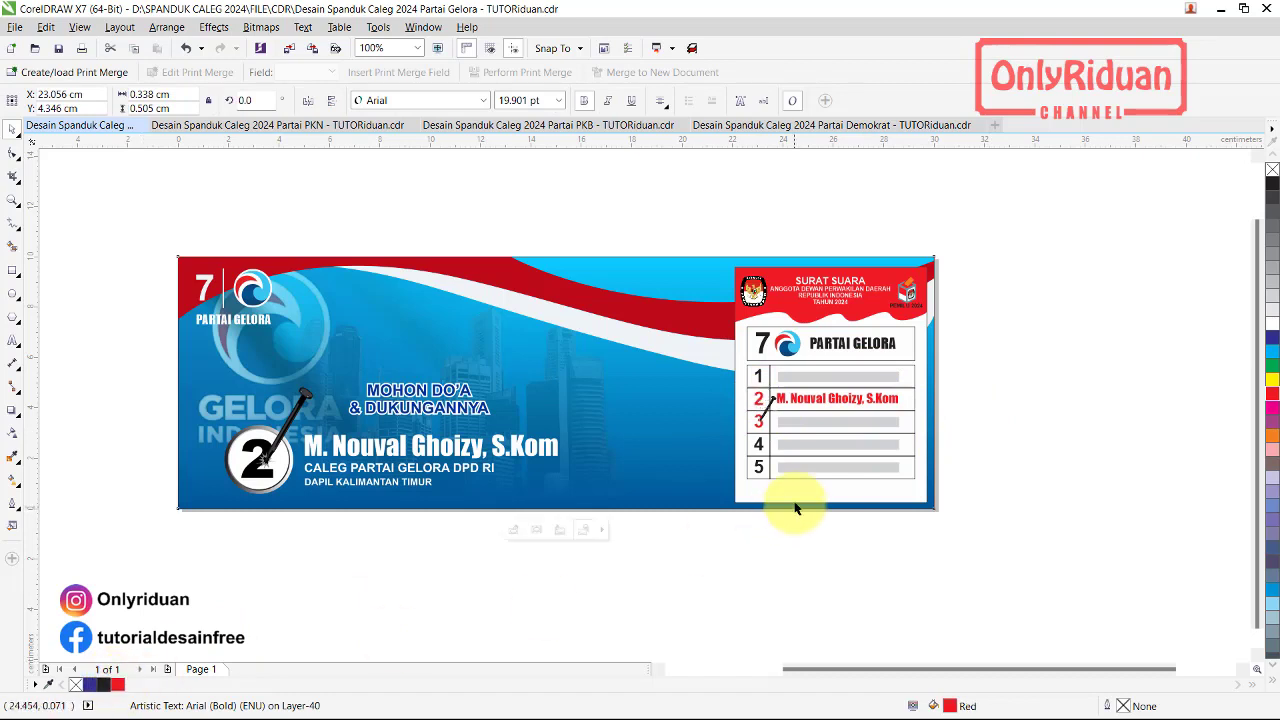
left_click(757, 414)
left_click(757, 423)
left_click(803, 523)
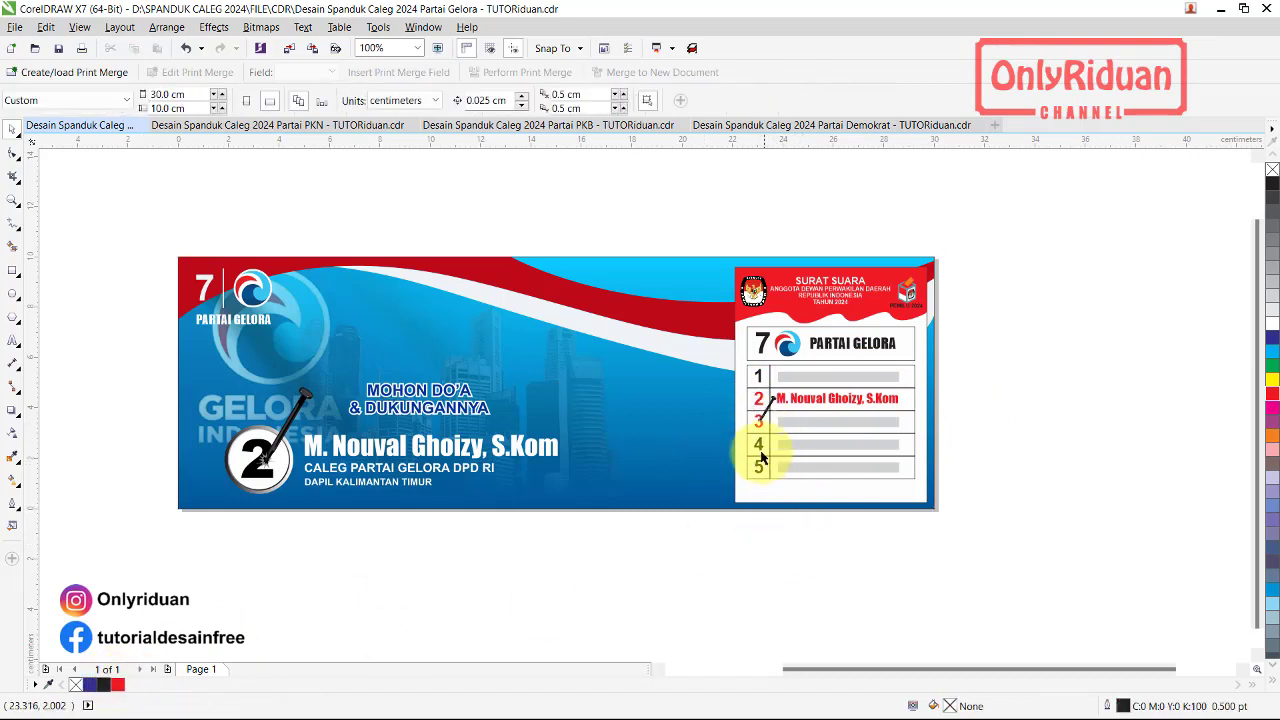
left_click(757, 430)
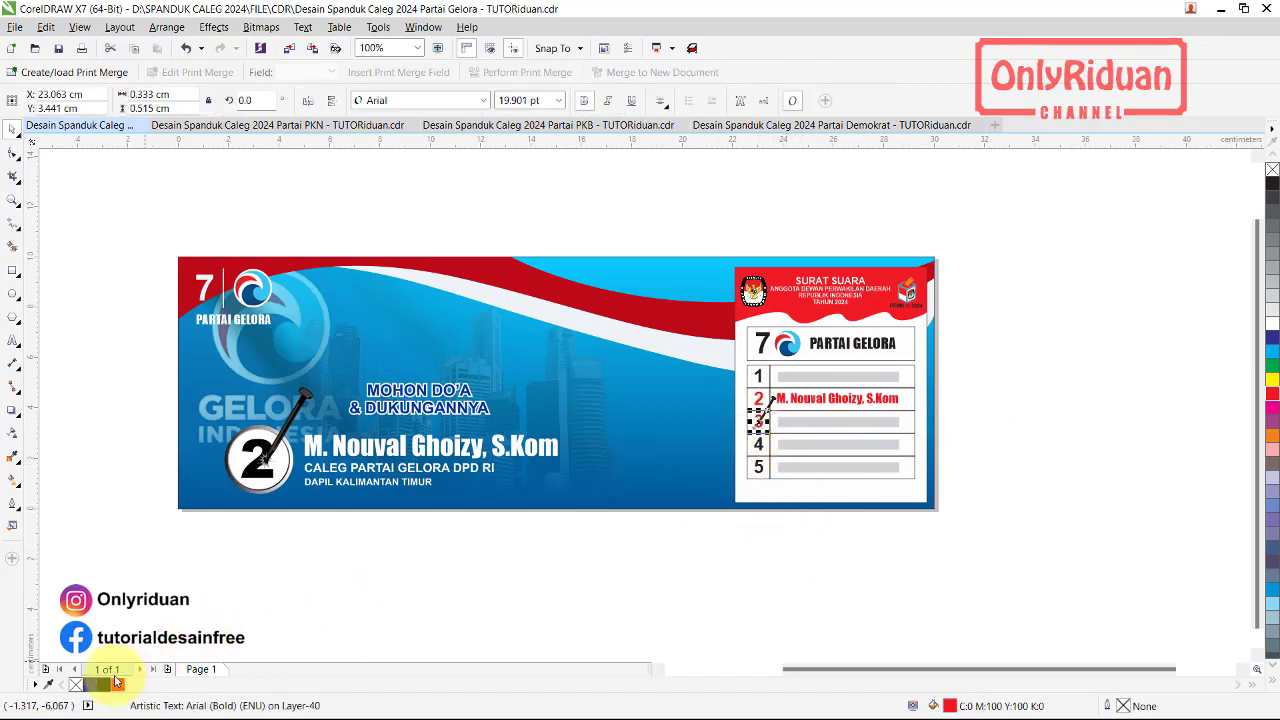
left_click(742, 480)
left_click(771, 404)
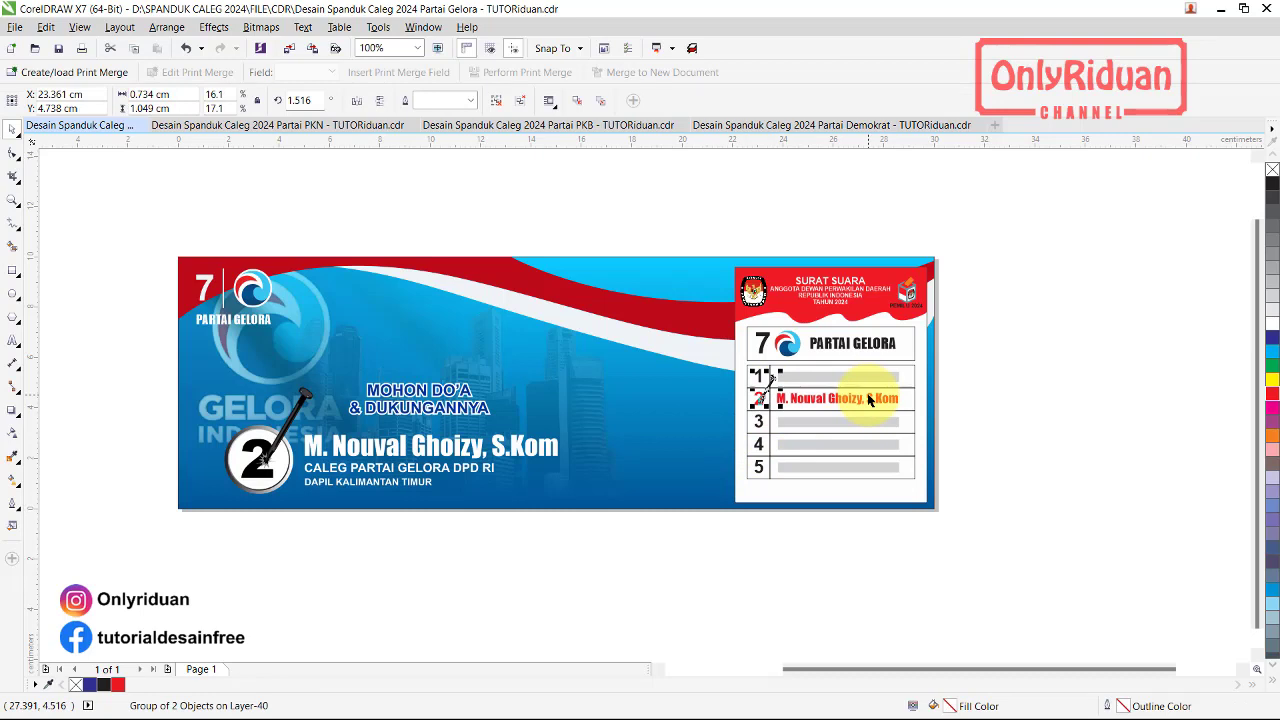
left_click(626, 560)
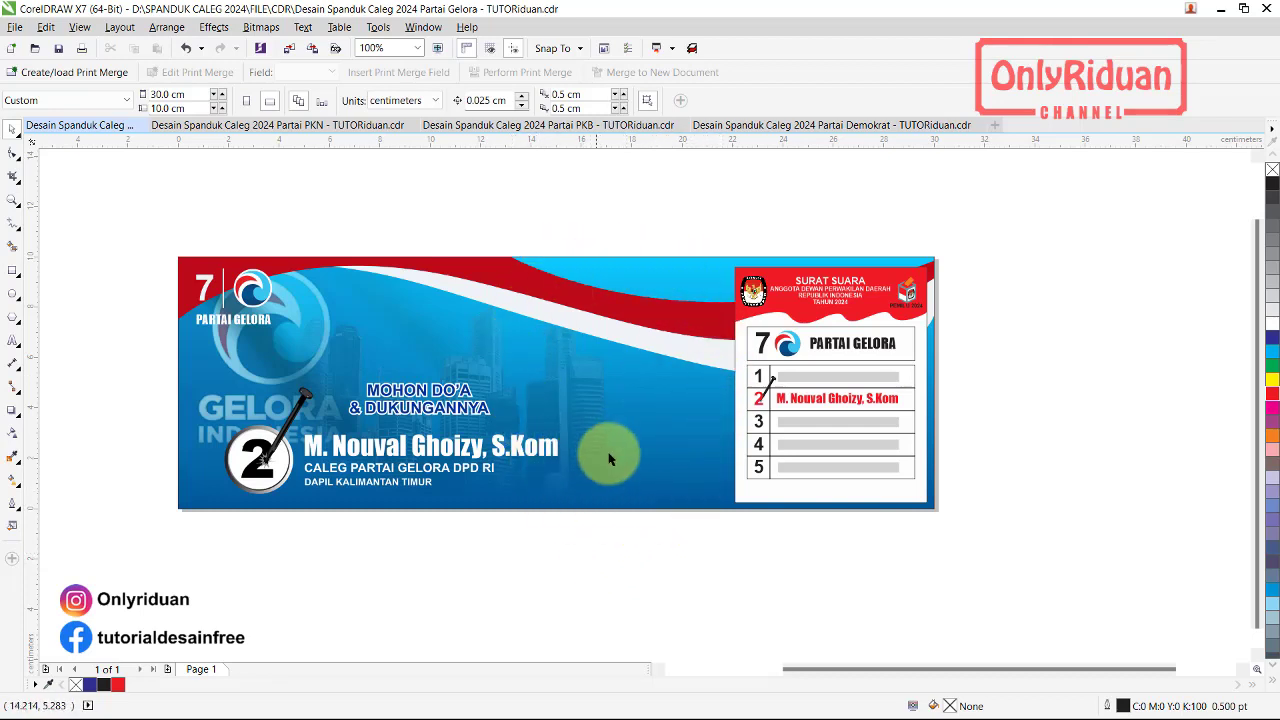
- Import Gelora.png beside the ballot, nudge it left, then switch to the PKN document
left_click(14, 28)
left_click(50, 271)
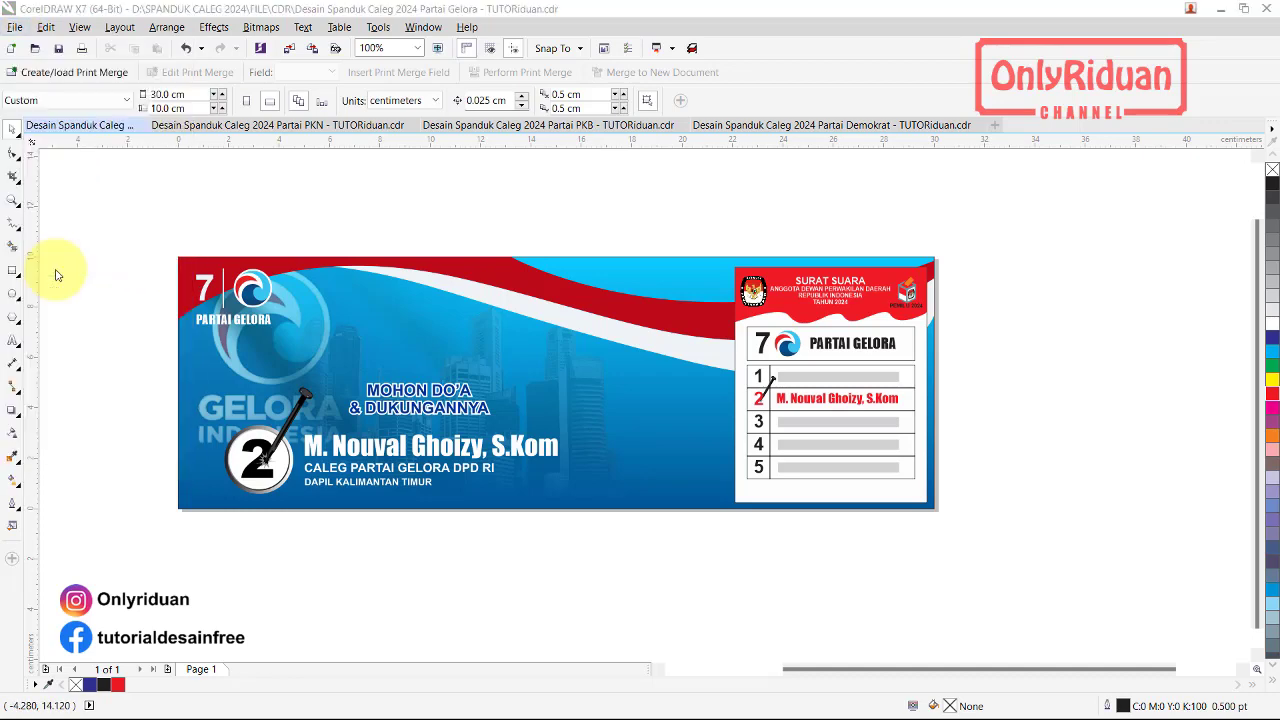
left_click(666, 333)
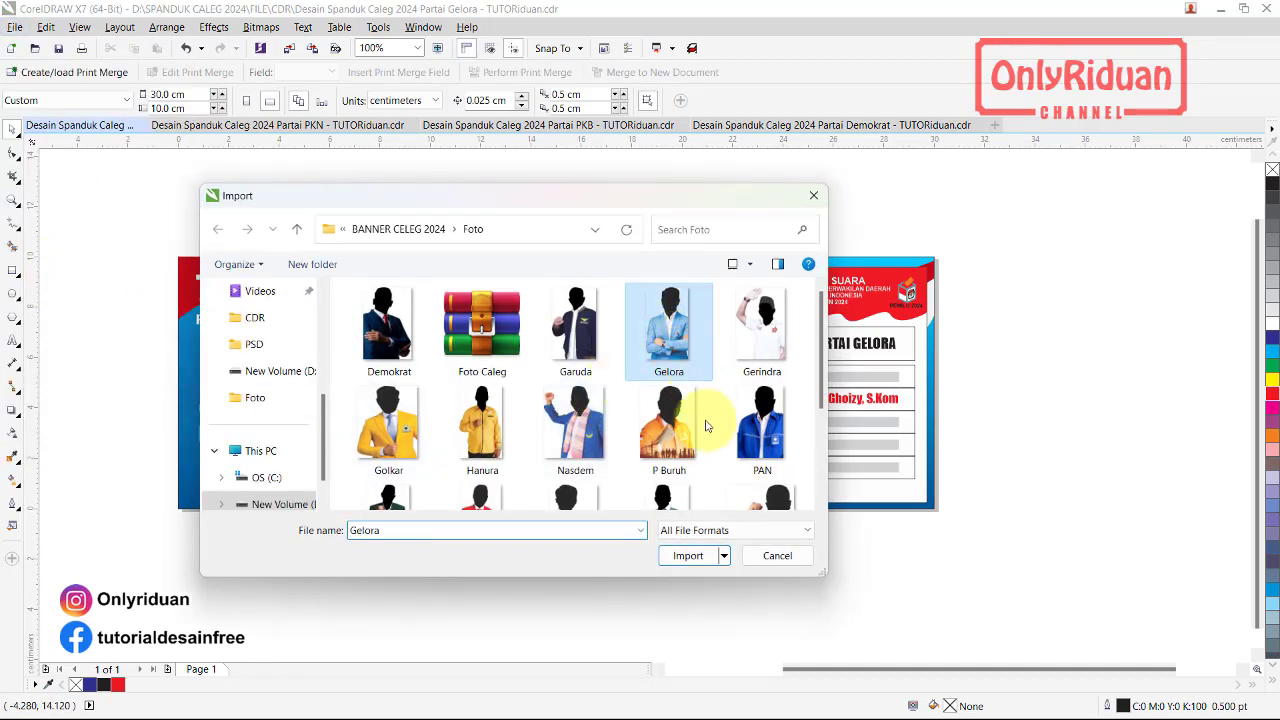
left_click(690, 555)
left_click_drag(598, 258, 742, 515)
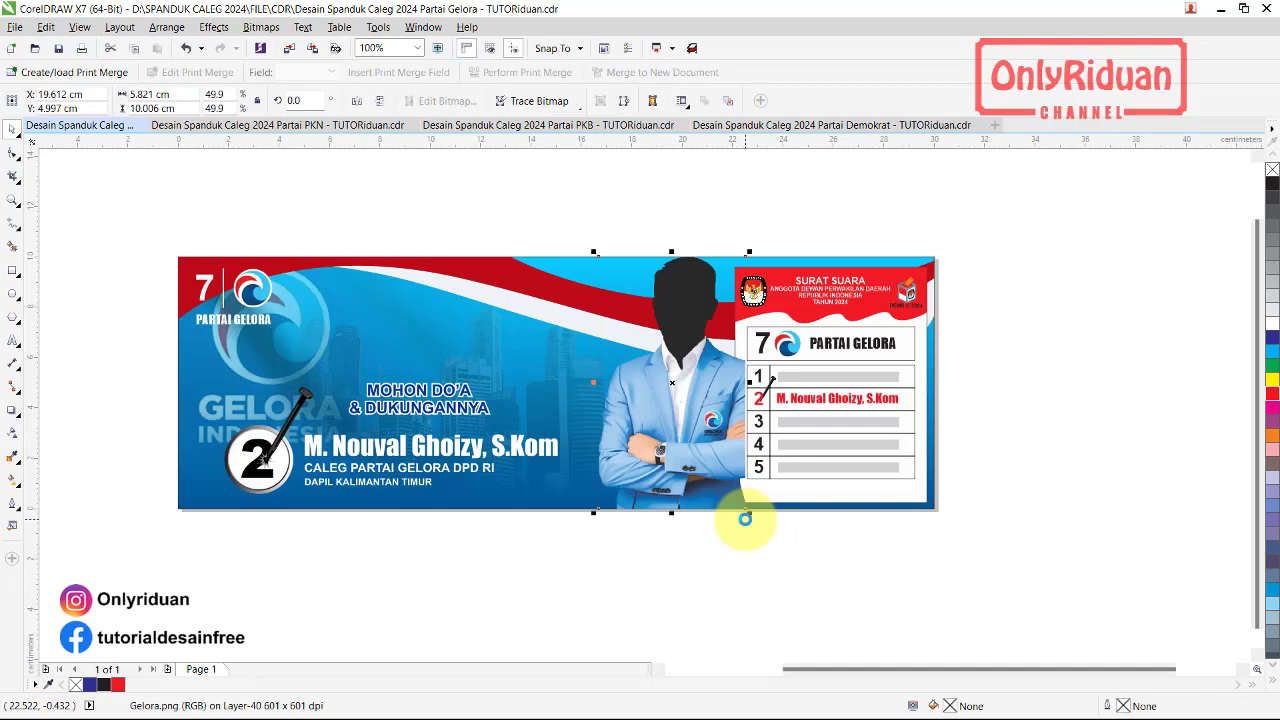
key("Left")
key("Left")
key("Left")
key("Left")
key("Left")
key("Left")
key("Left")
key("Left")
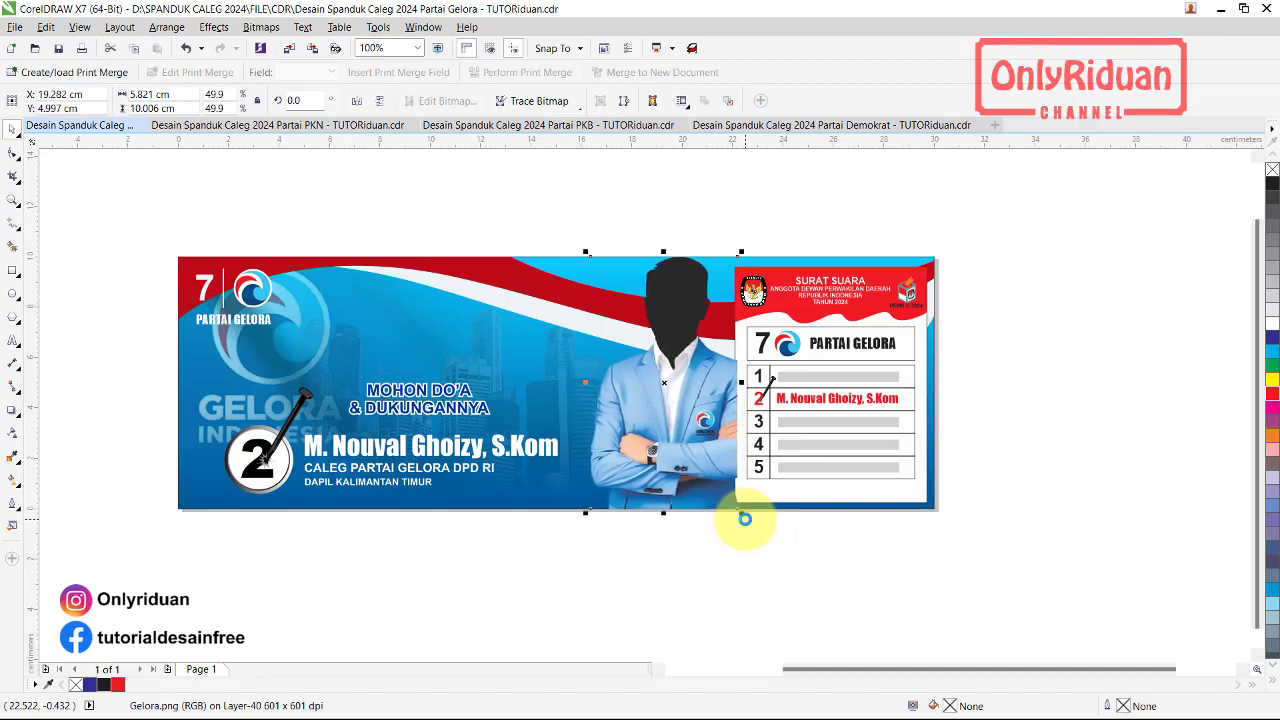
key("Left")
key("Left")
key("Left")
key("Left")
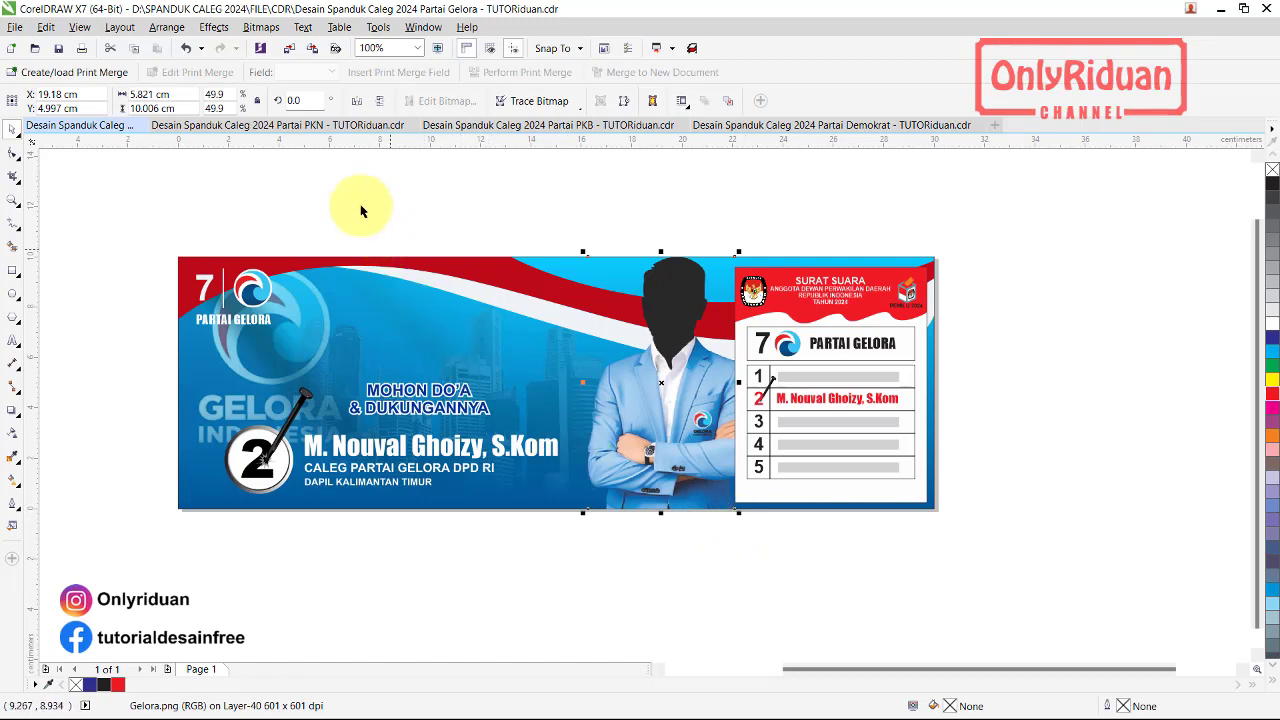
left_click(296, 127)
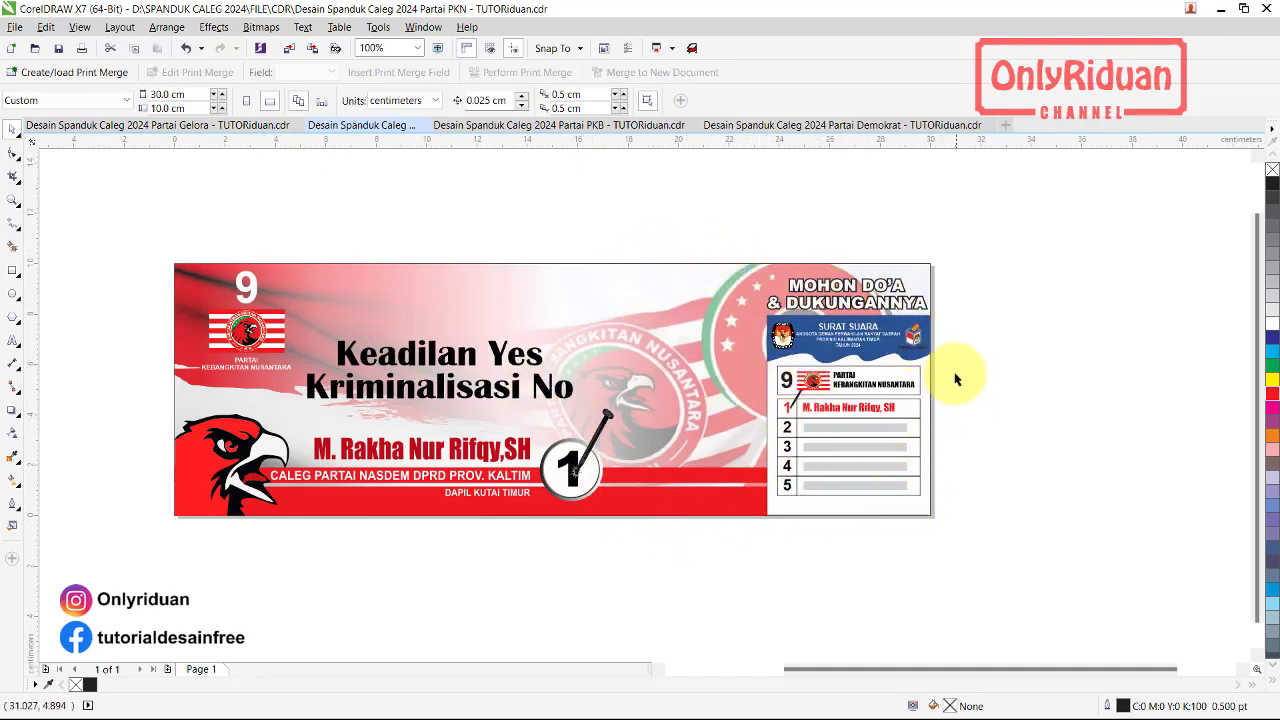
- Review the candidate names on the PKN and PKB banners, then switch to Partai Demokrat
left_click(476, 458)
left_click(604, 126)
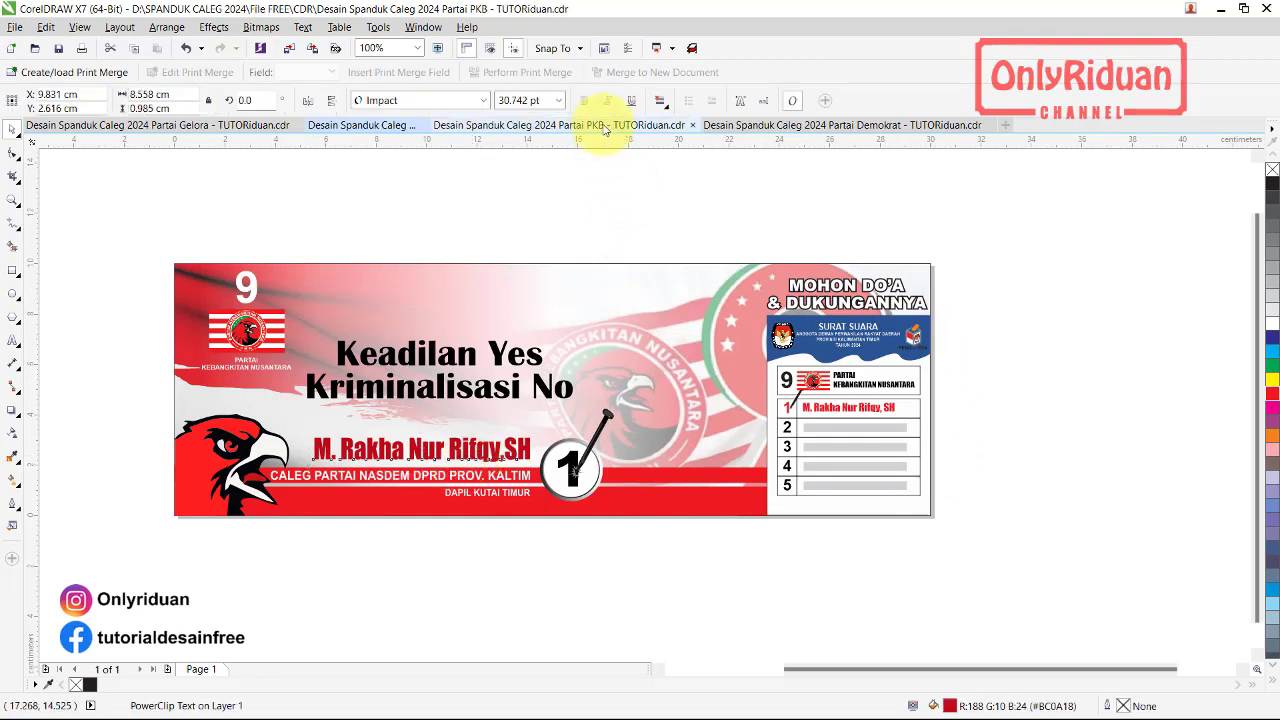
left_click(604, 126)
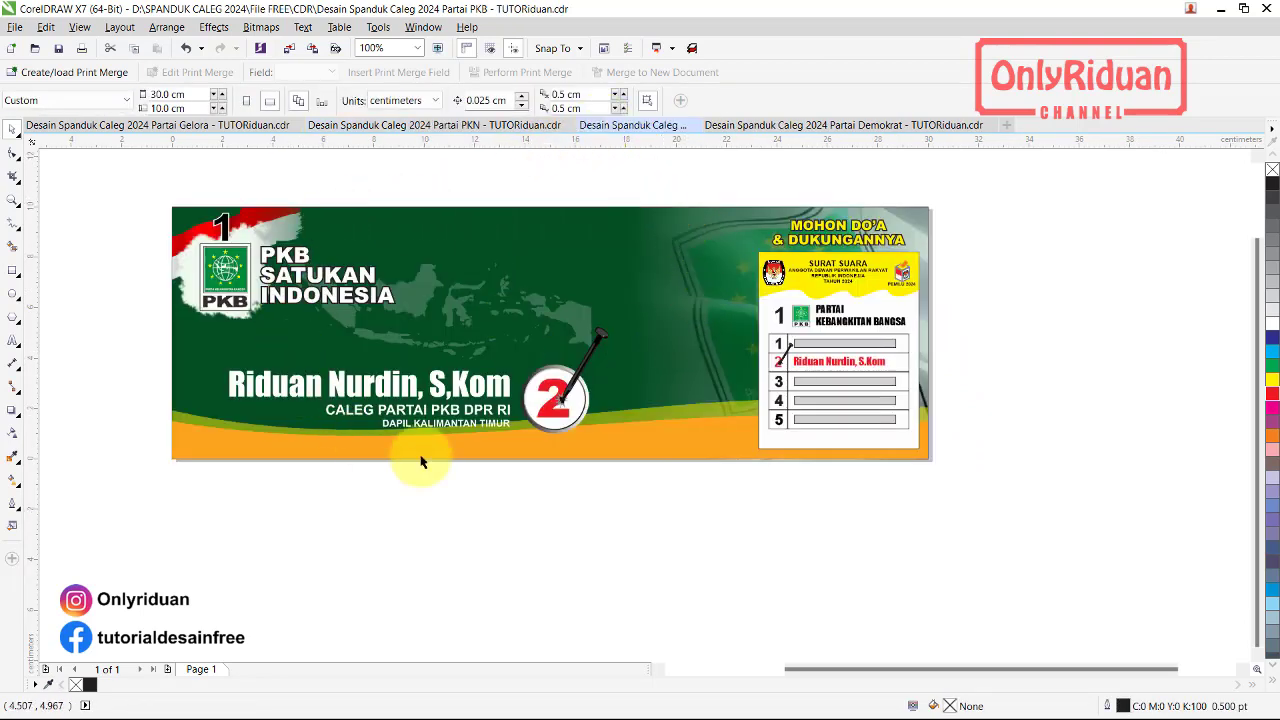
left_click(845, 370)
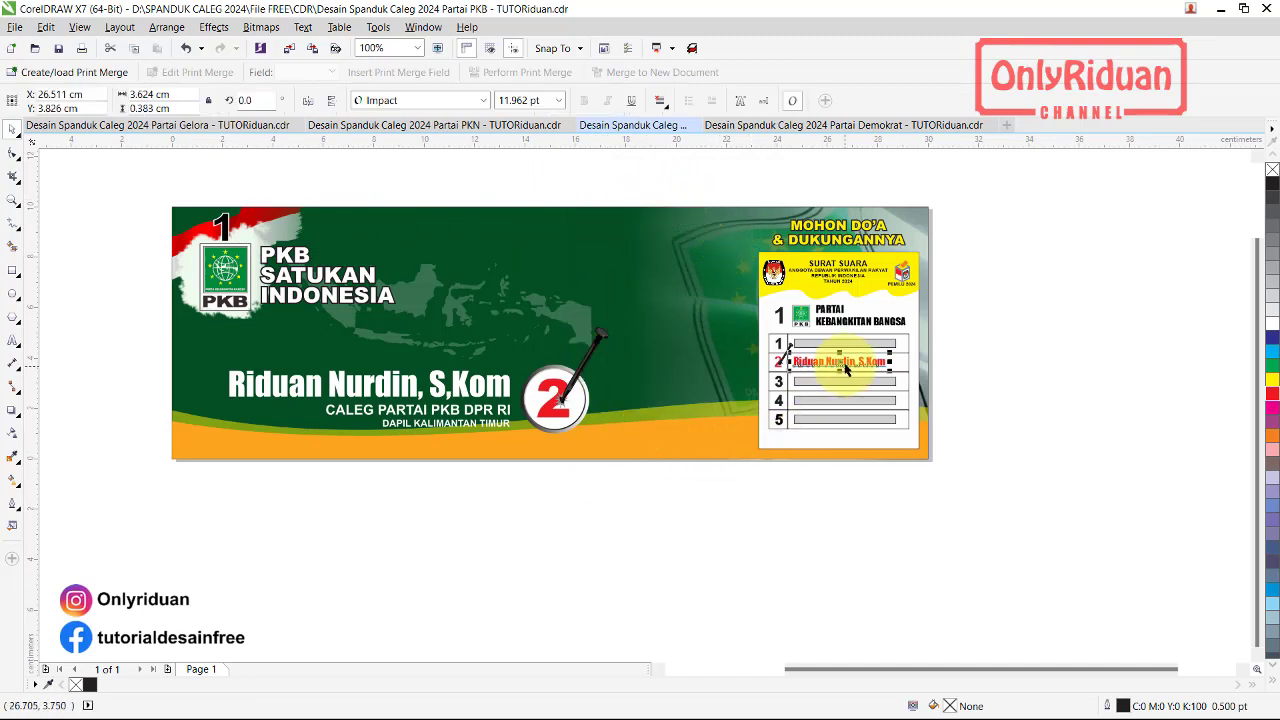
left_click(783, 127)
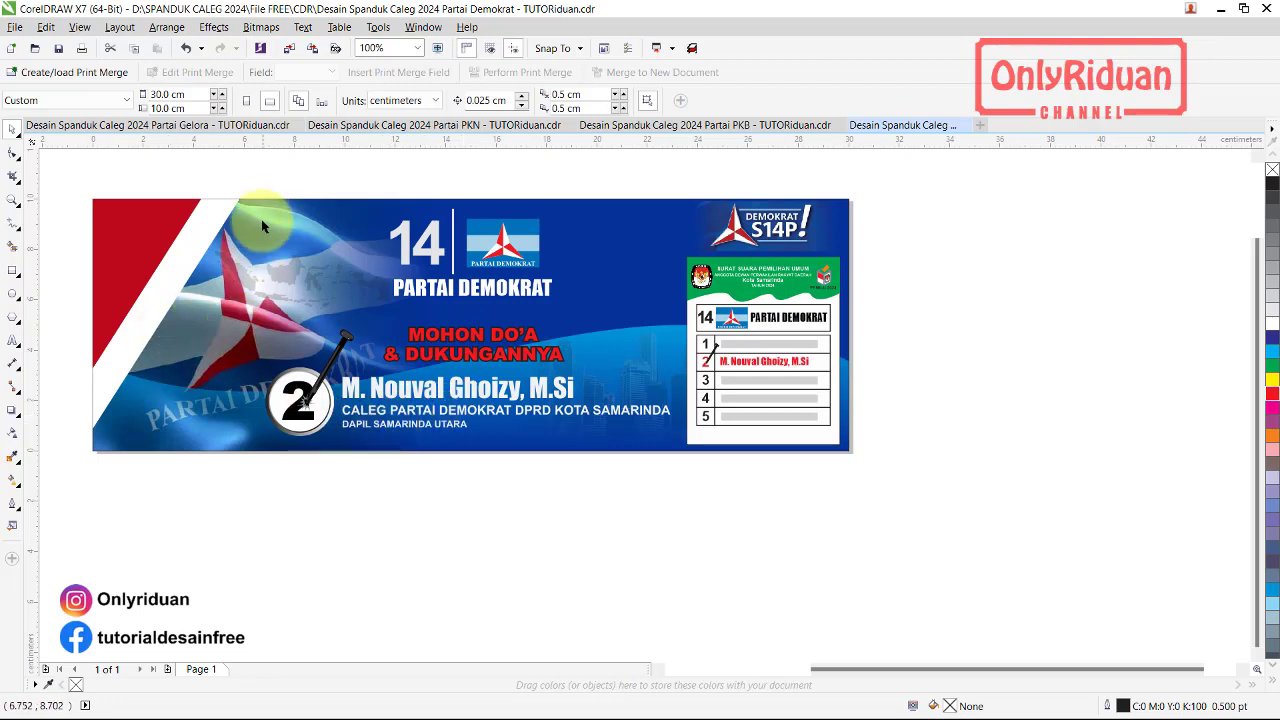
- Import Demokrat.png at the banner's top-left corner, then bring up File Explorer
left_click(15, 27)
left_click(40, 268)
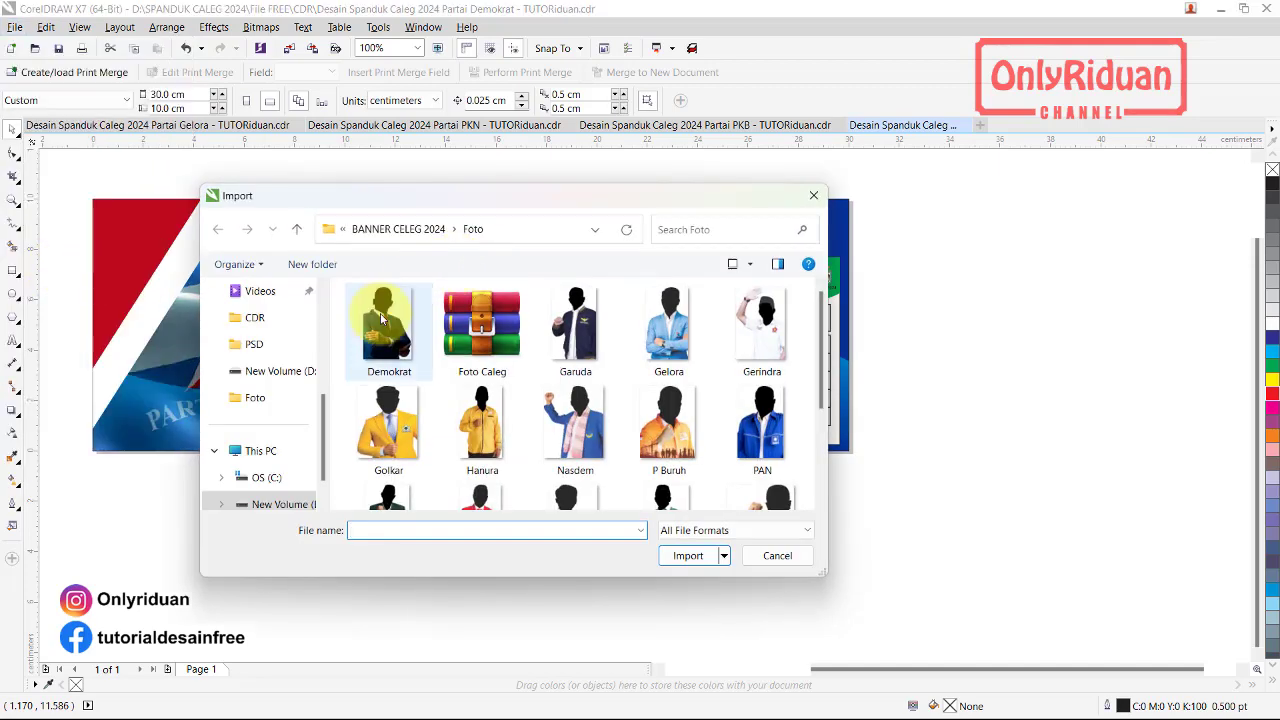
left_click(405, 320)
left_click(685, 553)
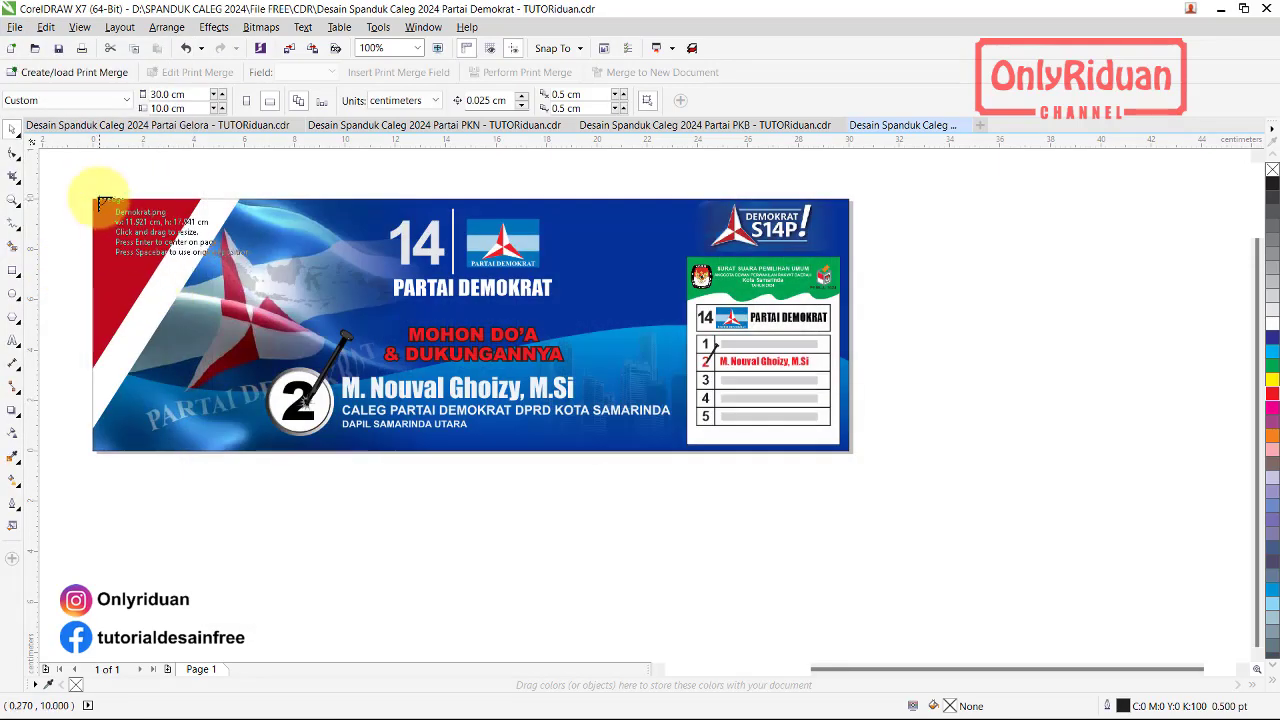
left_click_drag(100, 197, 261, 447)
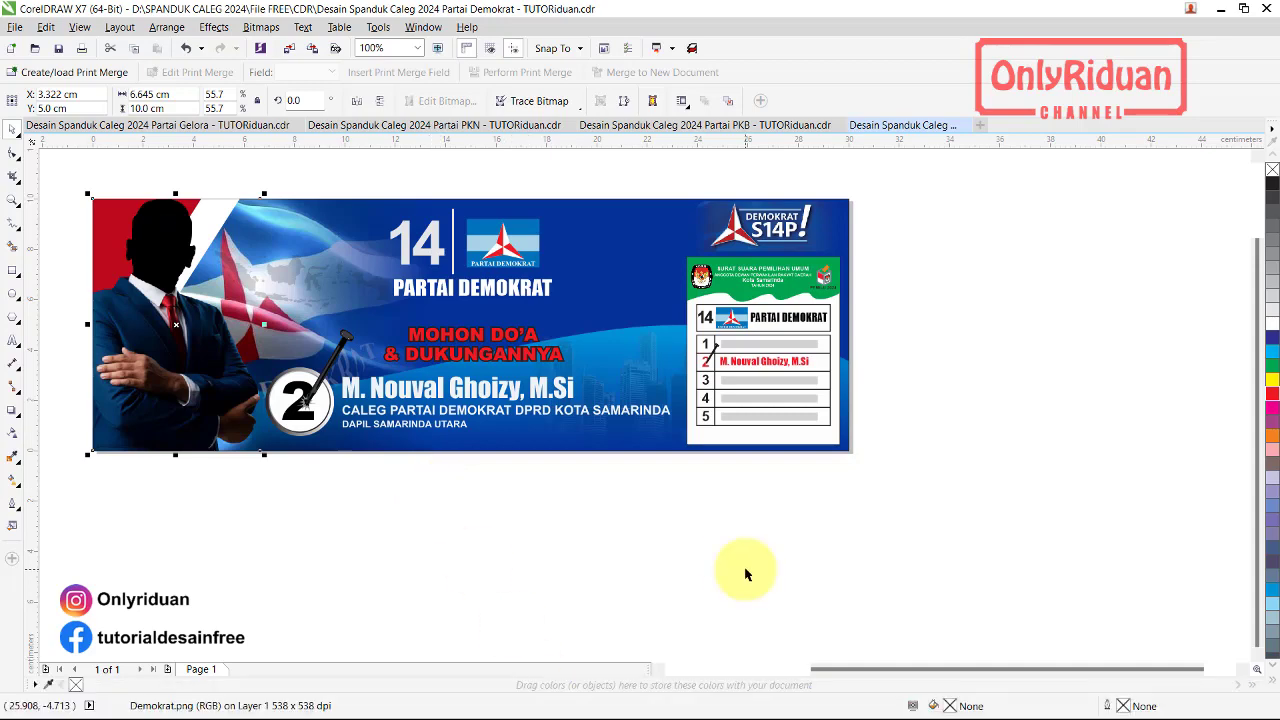
left_click(585, 705)
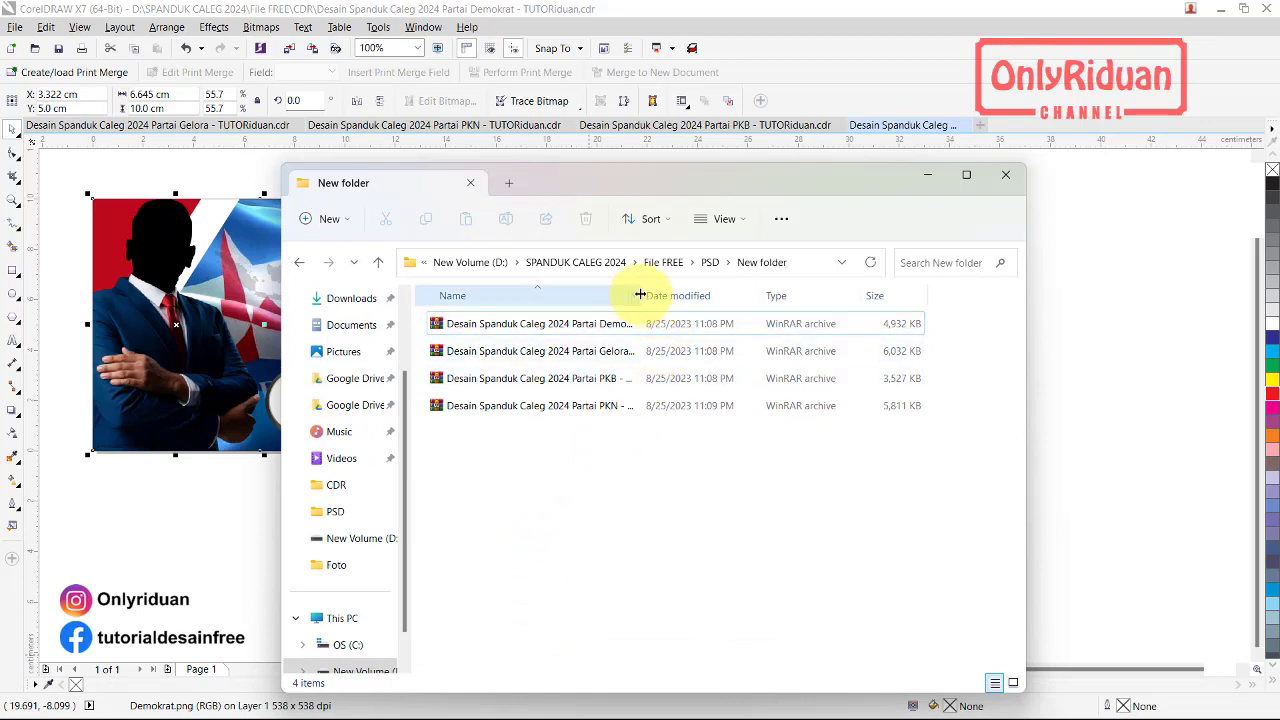
- Extract the Demokrat banner PSD from its RAR archive into the New folder using the archive password
left_click_drag(640, 295, 752, 295)
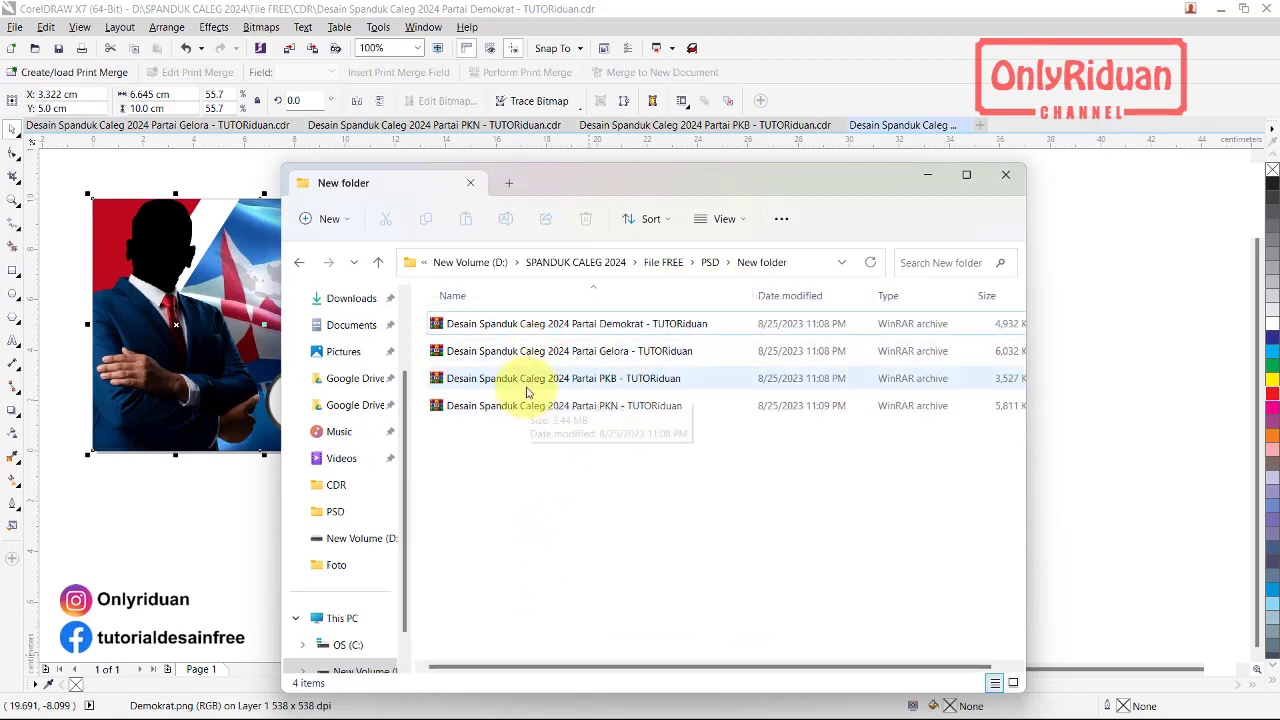
right_click(552, 328)
mouse_move(766, 576)
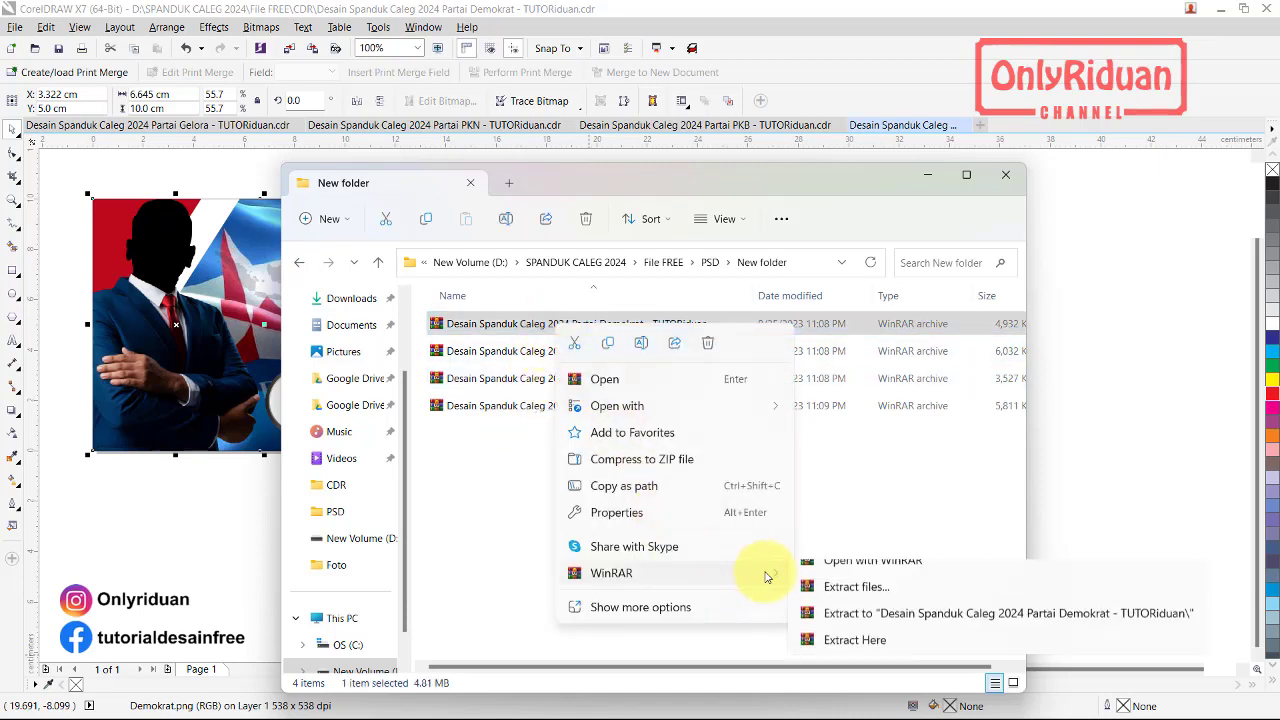
left_click(855, 640)
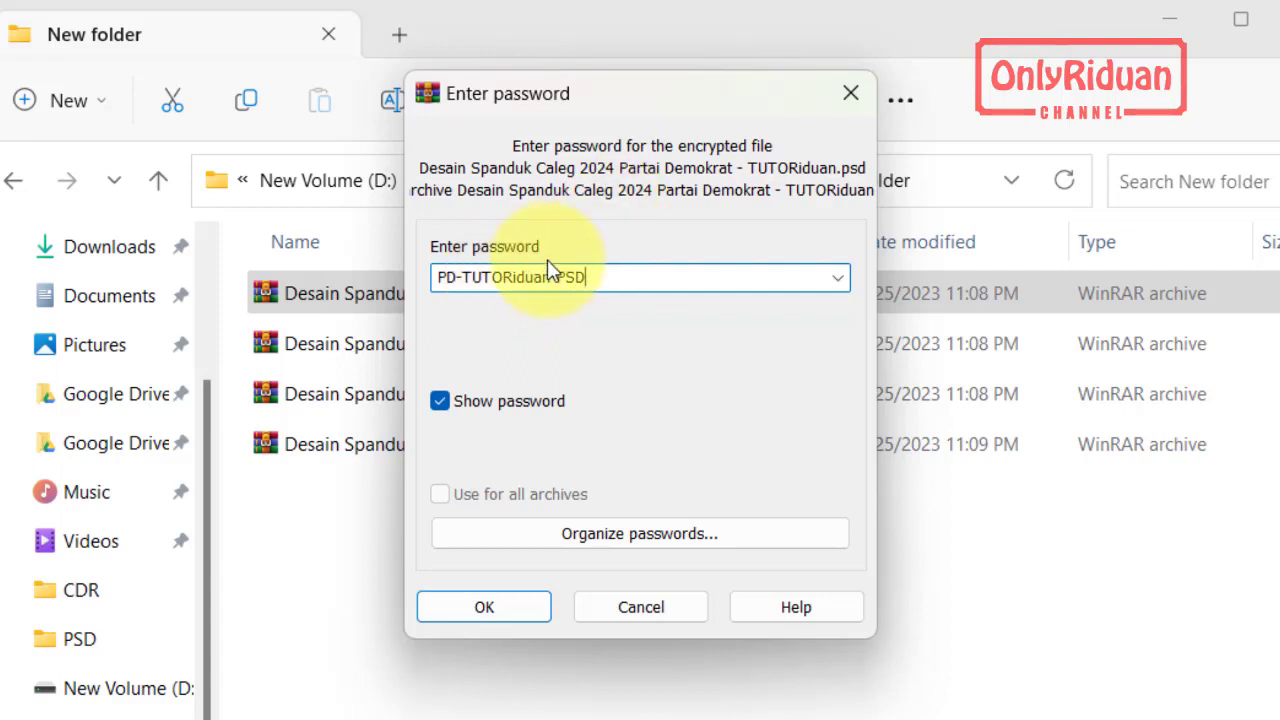
left_click(486, 612)
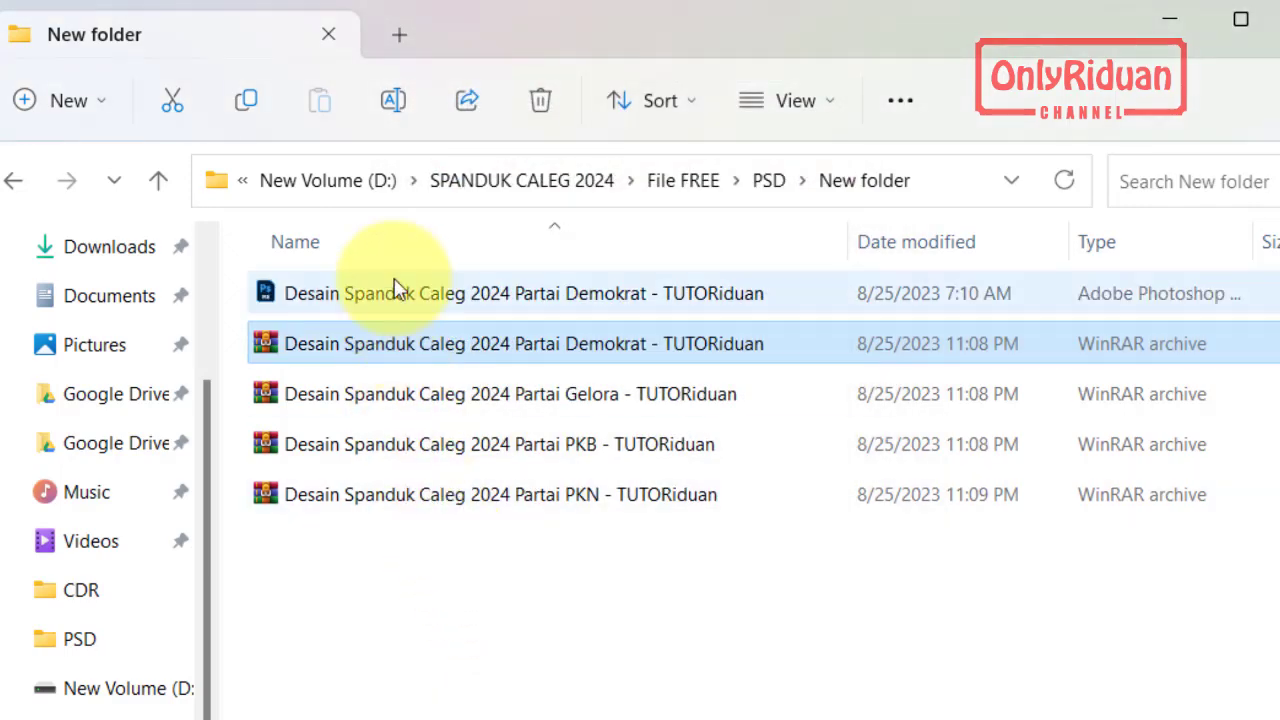
- Extract the Gelora banner PSD from its password-protected RAR into the same folder
left_click(366, 398)
right_click(366, 398)
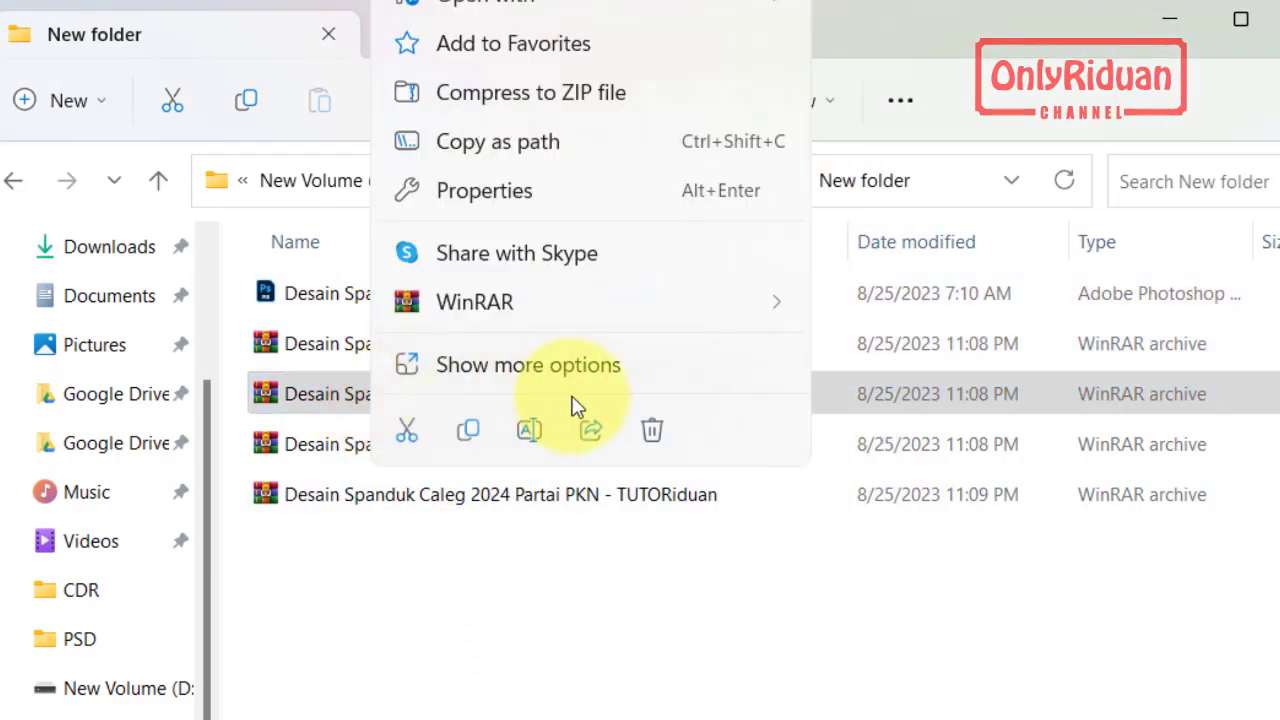
mouse_move(775, 312)
left_click(850, 443)
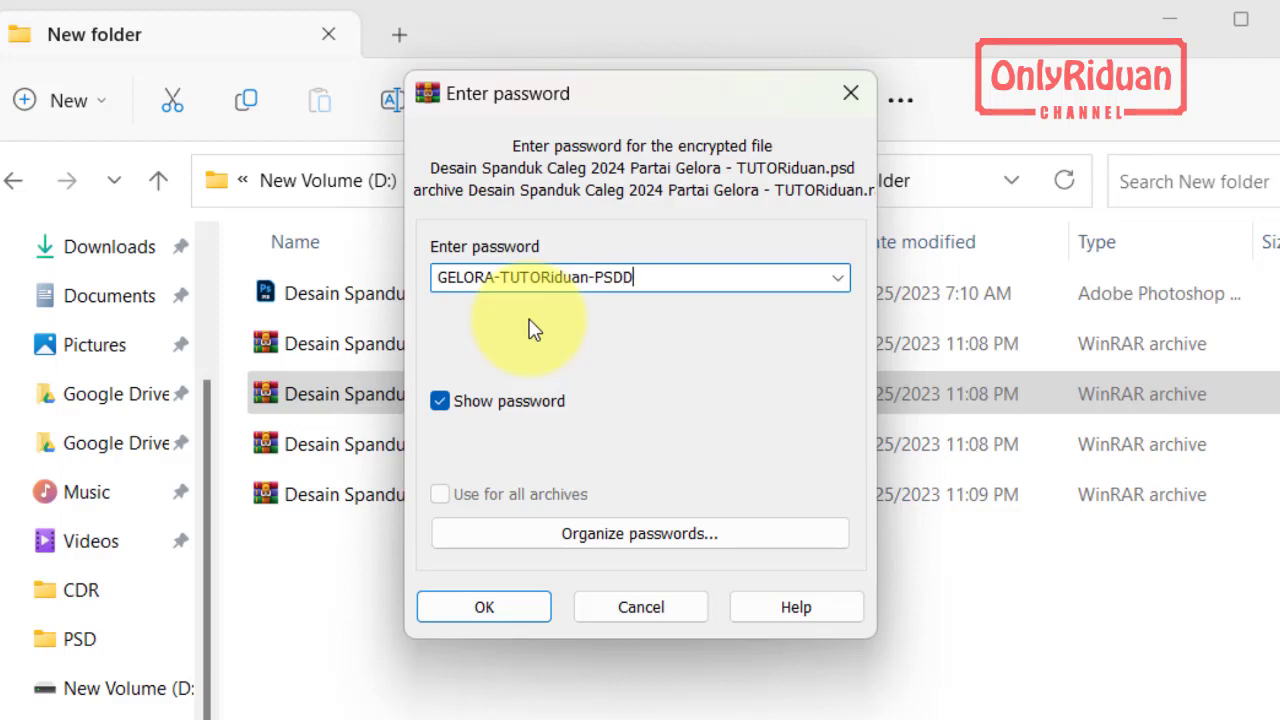
left_click(500, 612)
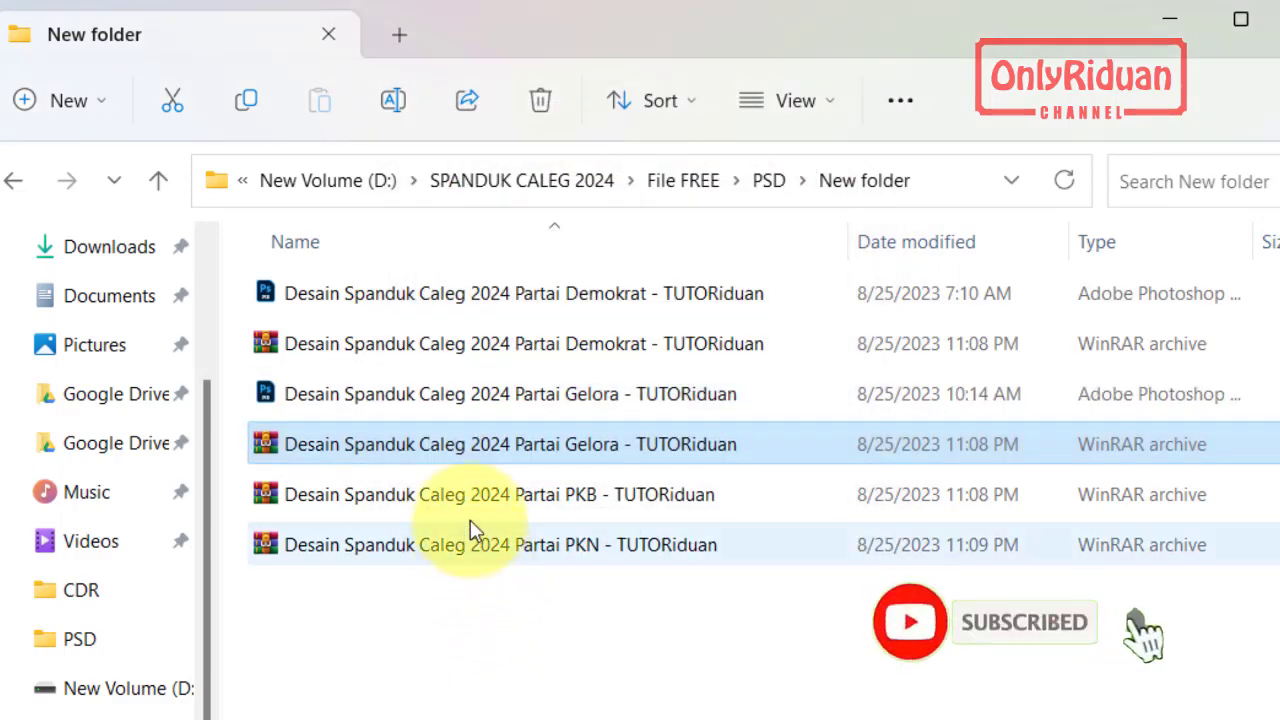
- Extract the PKB banner PSD from its password-protected RAR beside the archive
left_click(476, 494)
right_click(476, 494)
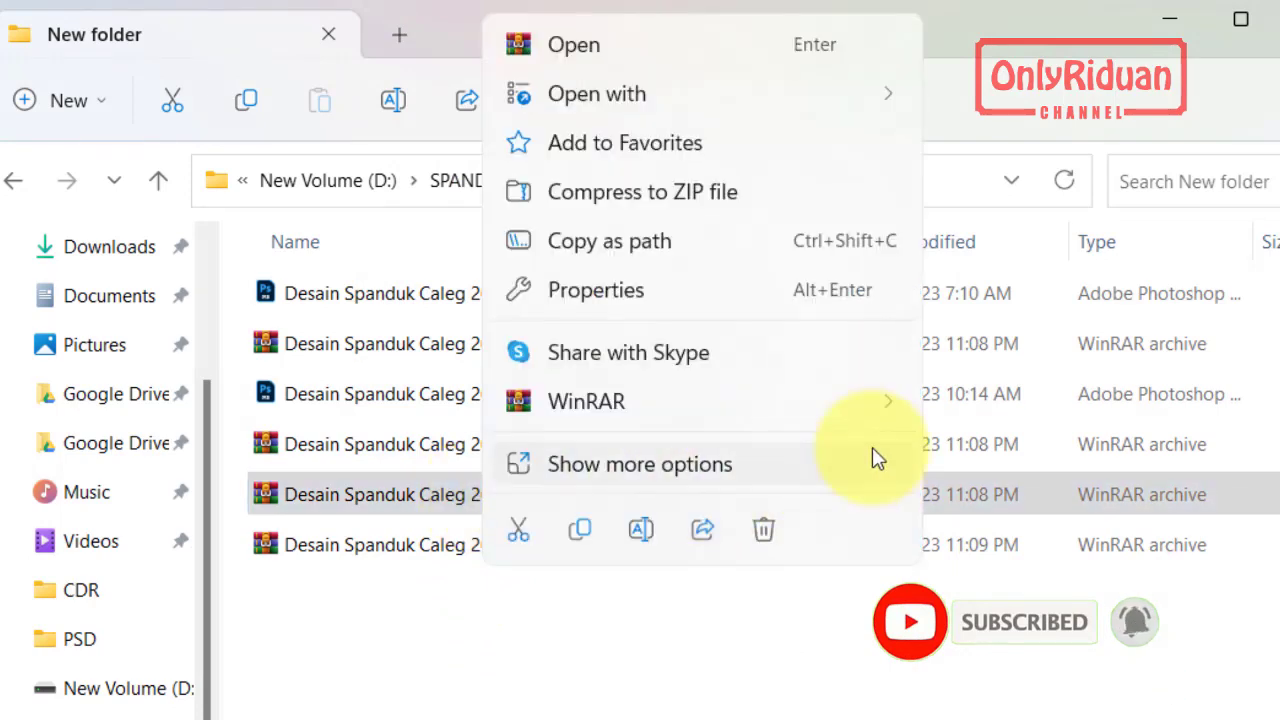
mouse_move(890, 410)
left_click(1024, 556)
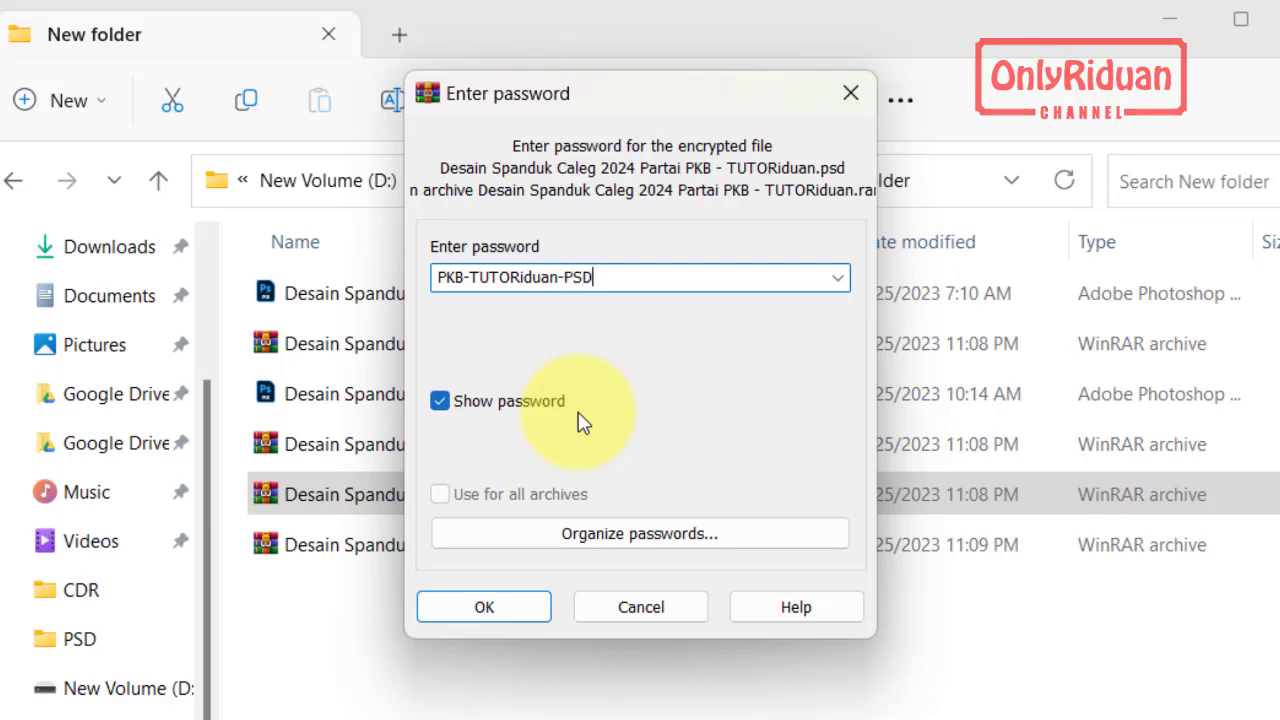
left_click(499, 615)
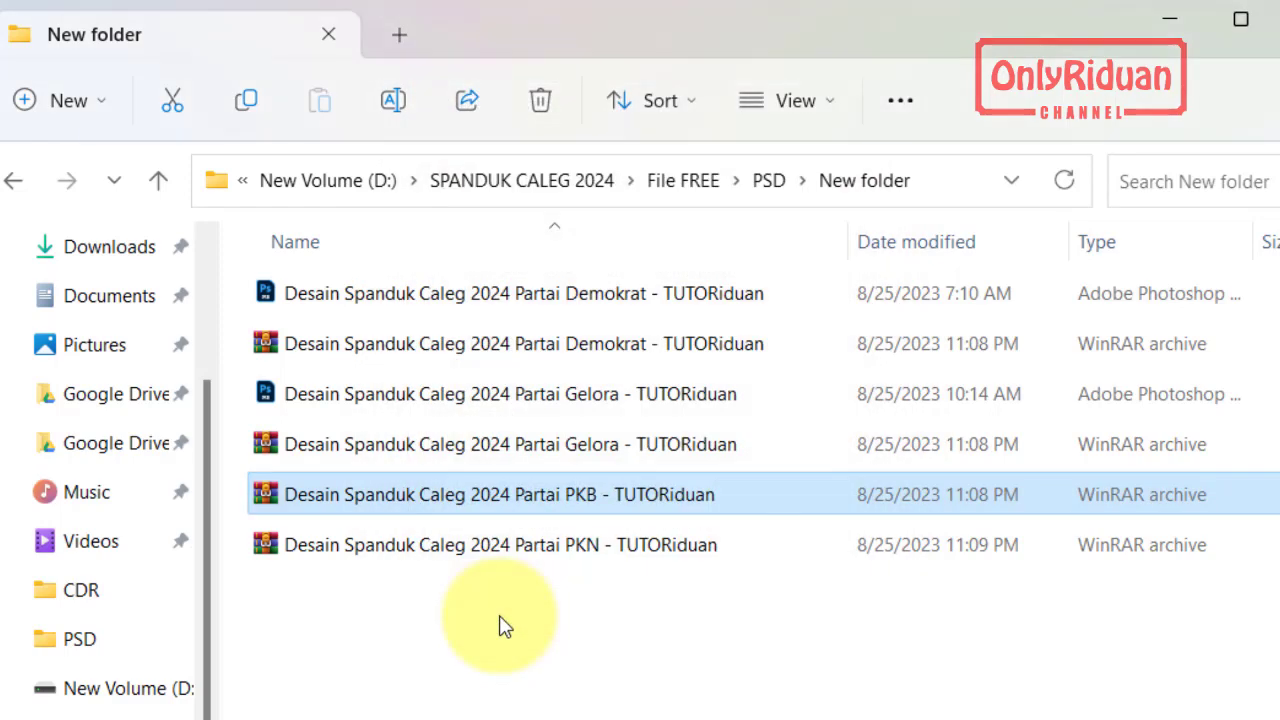
- Extract the PKN banner PSD by entering its archive password, then minimize the Explorer window
left_click(465, 607)
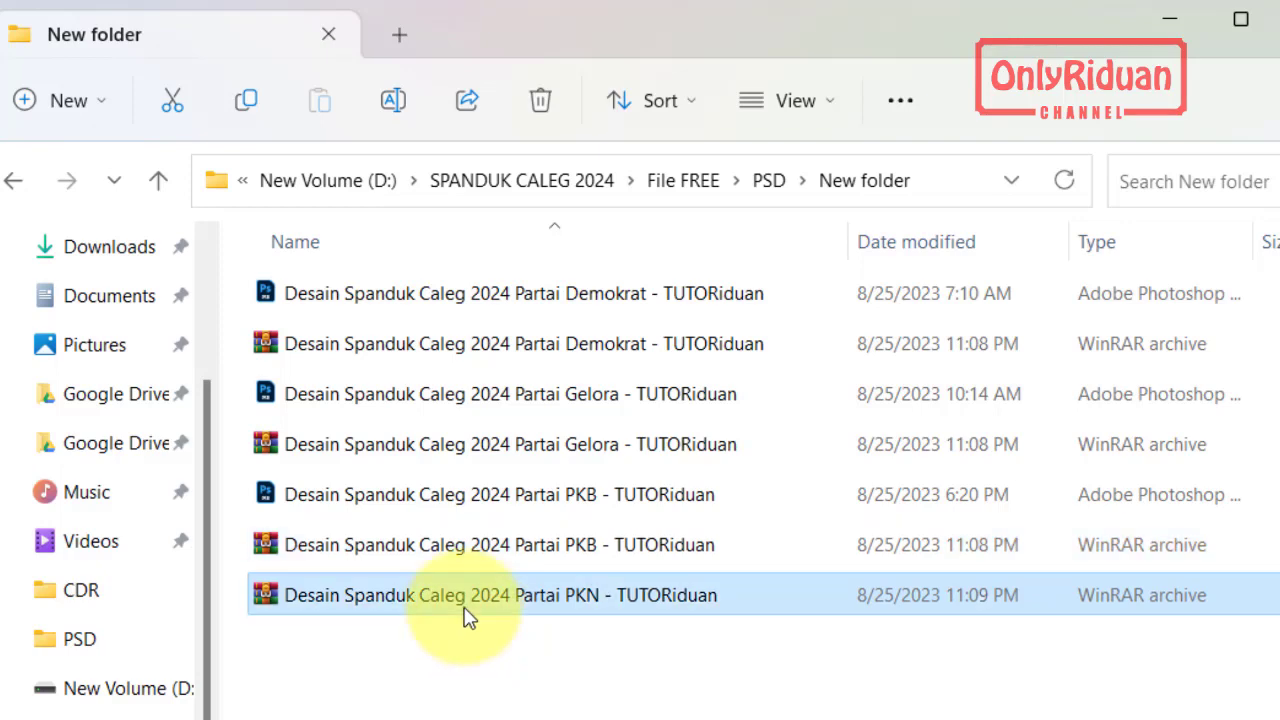
right_click(465, 612)
left_click(395, 665)
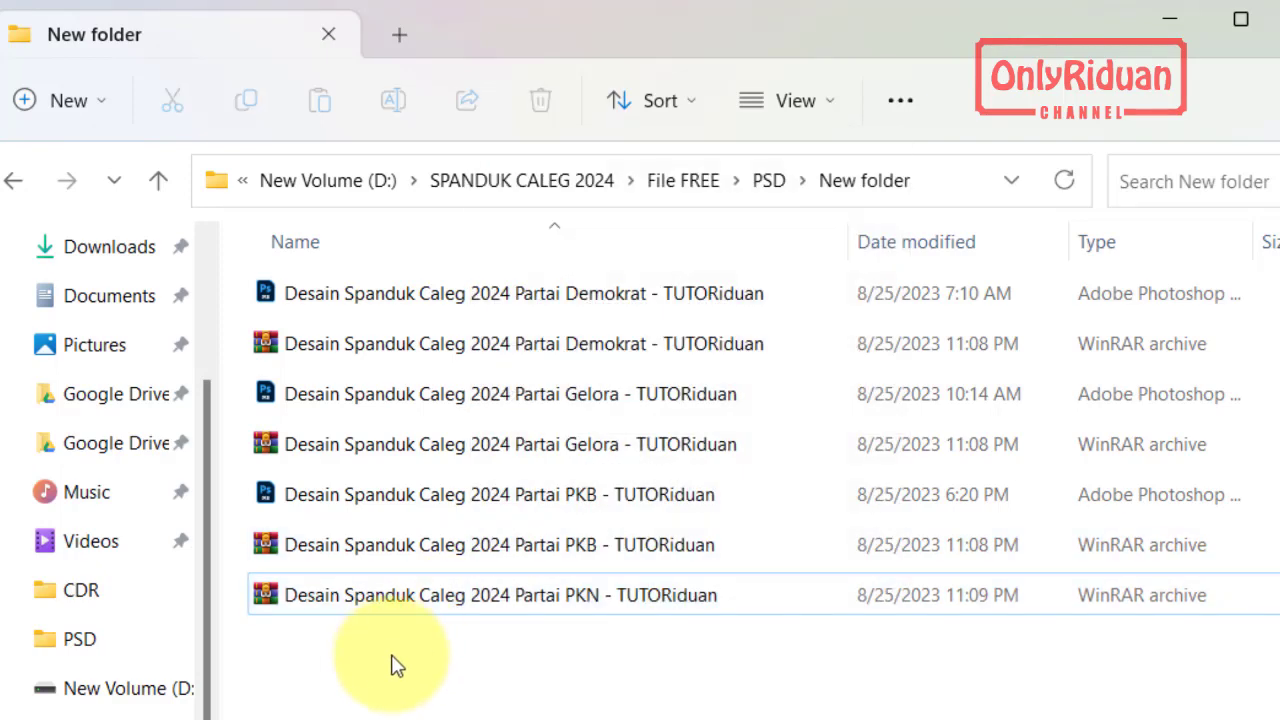
left_click(447, 614)
right_click(447, 614)
mouse_move(724, 521)
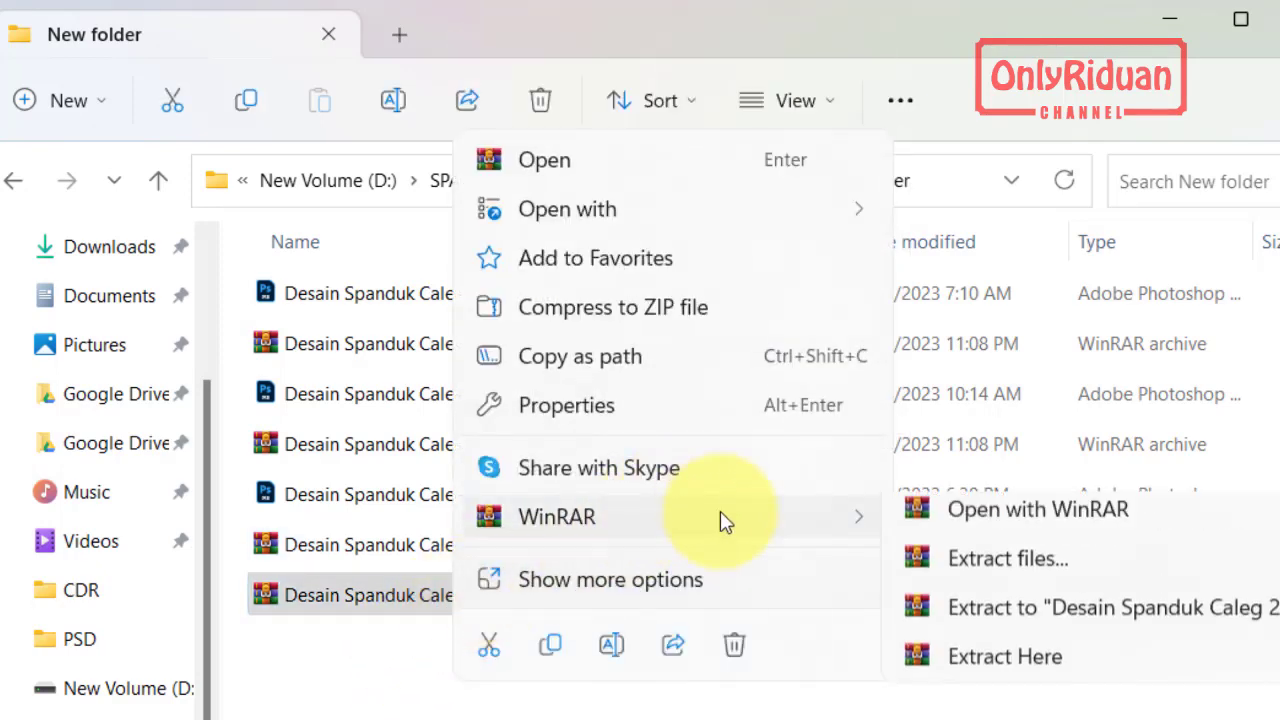
left_click(1068, 683)
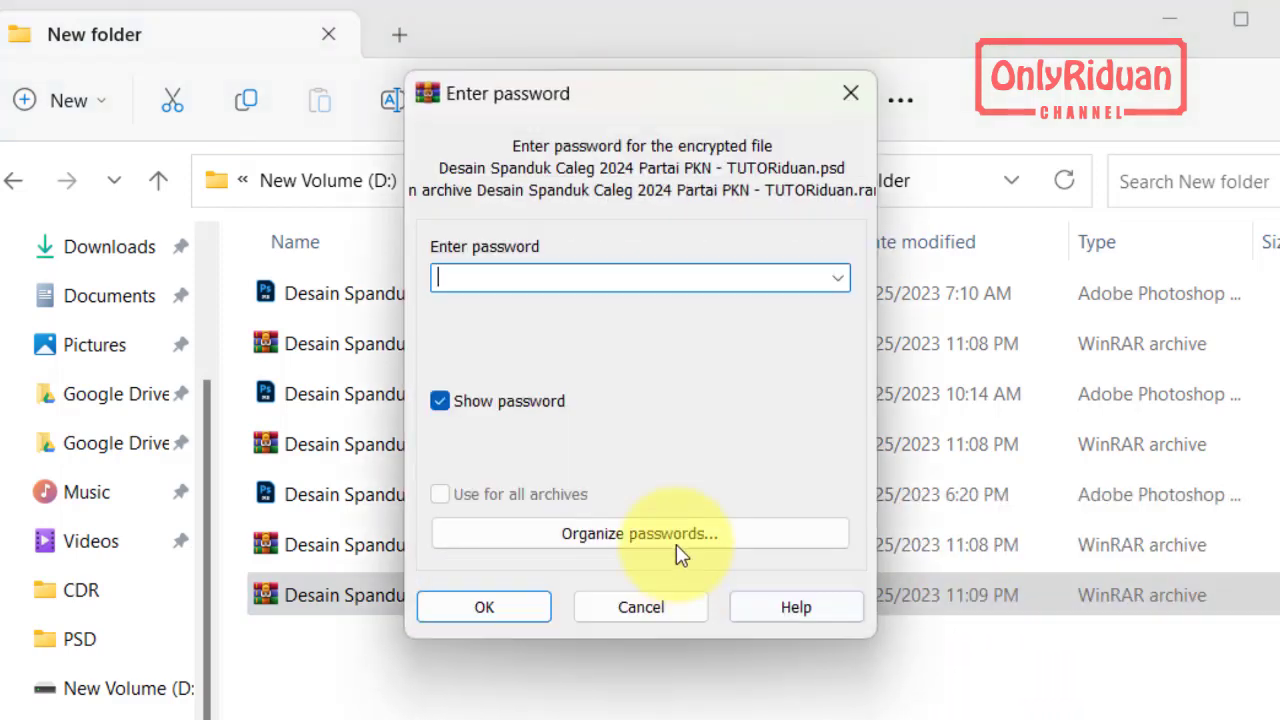
type("PK")
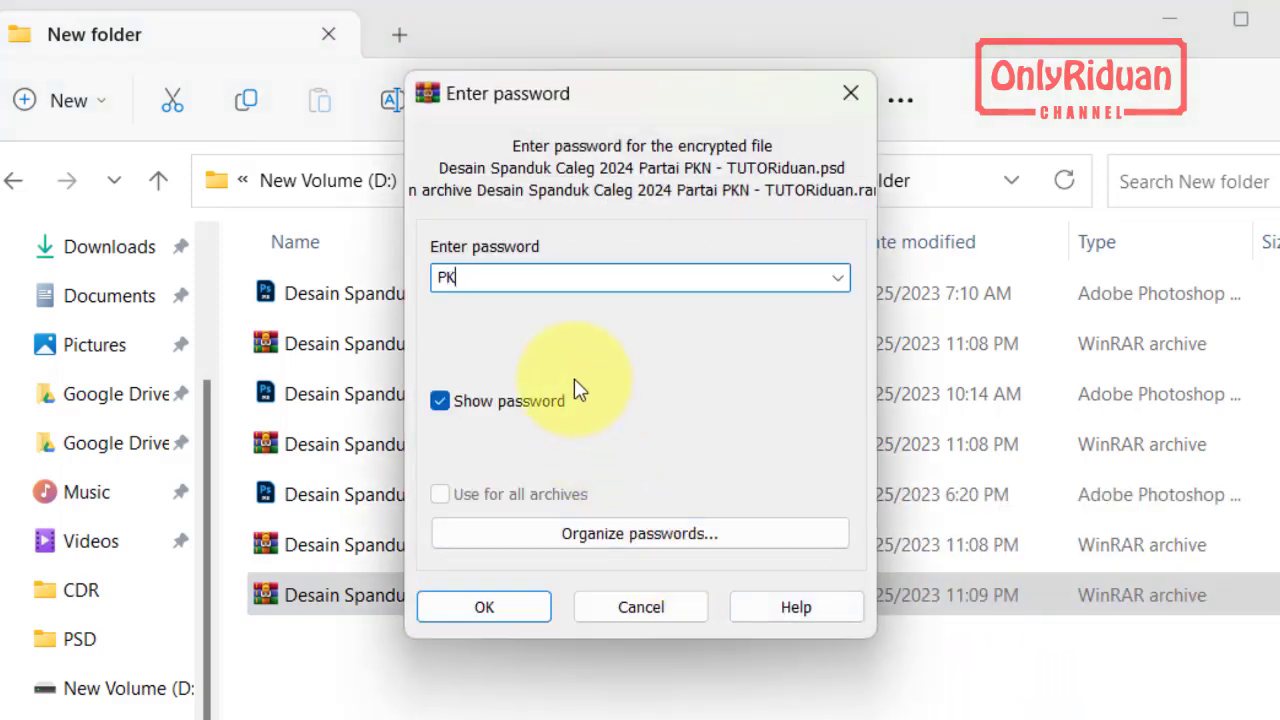
type("N-TUTORiduan-")
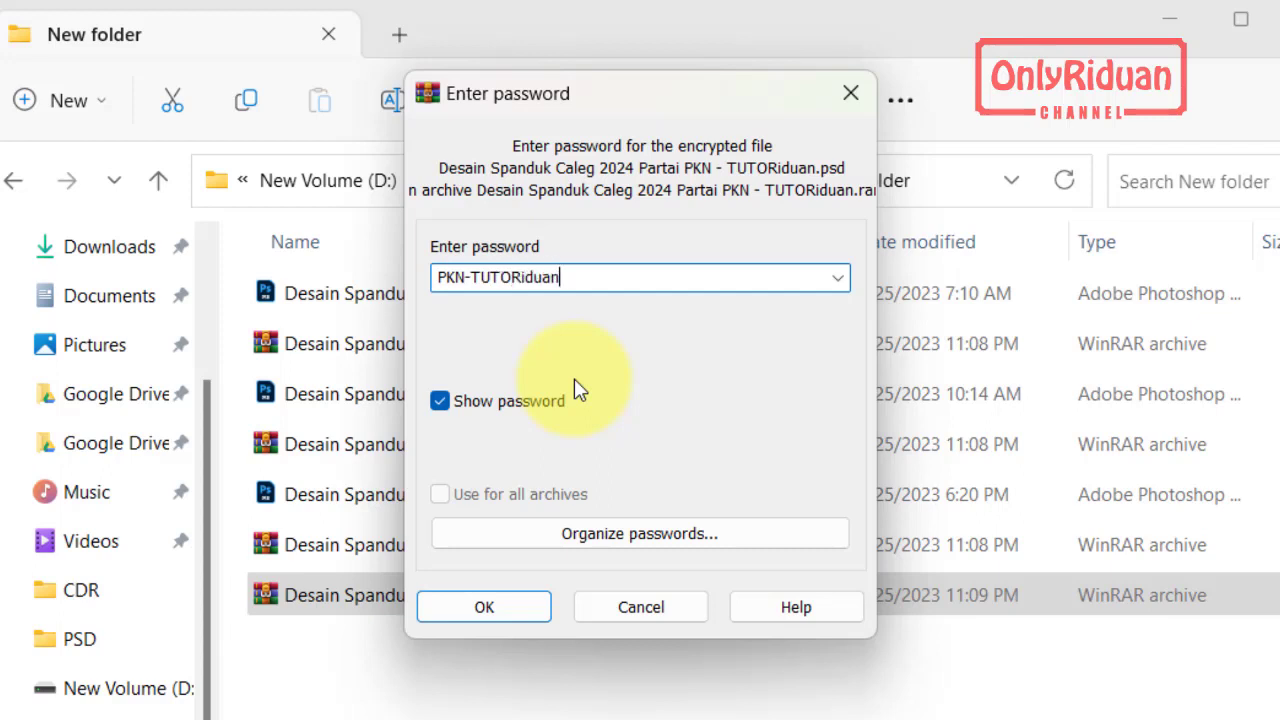
type("PSD")
left_click(515, 606)
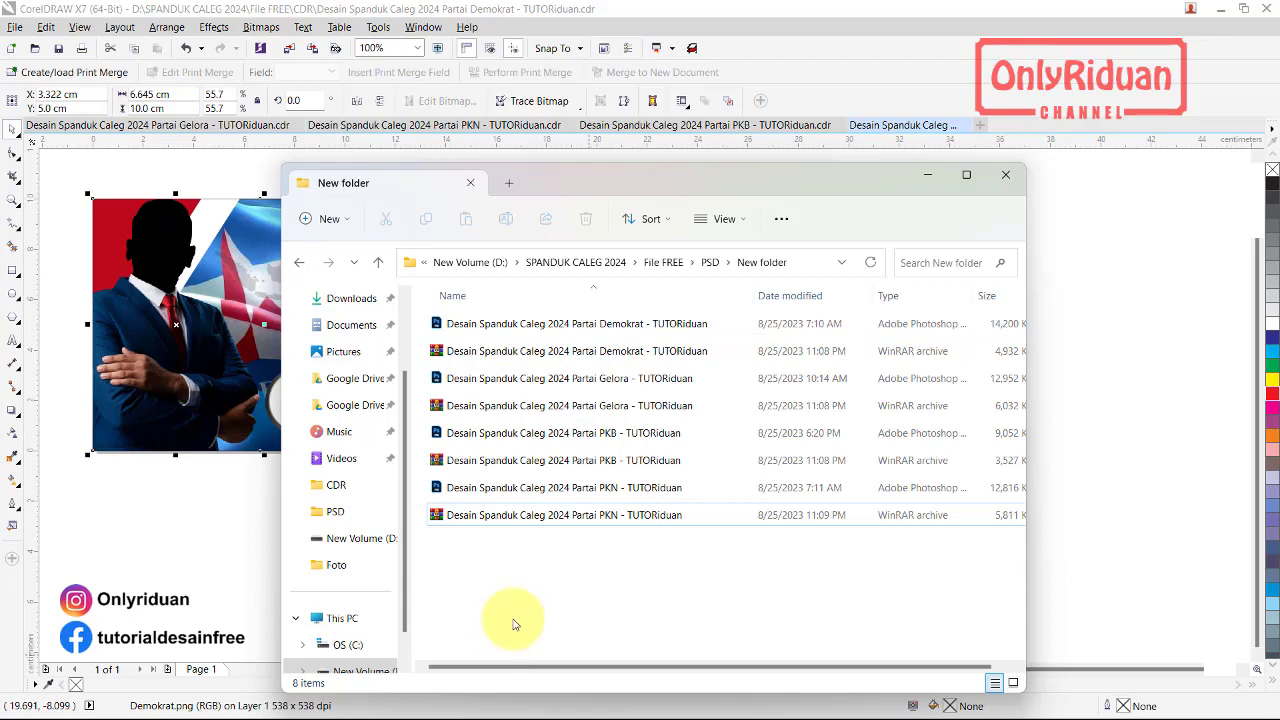
left_click(928, 176)
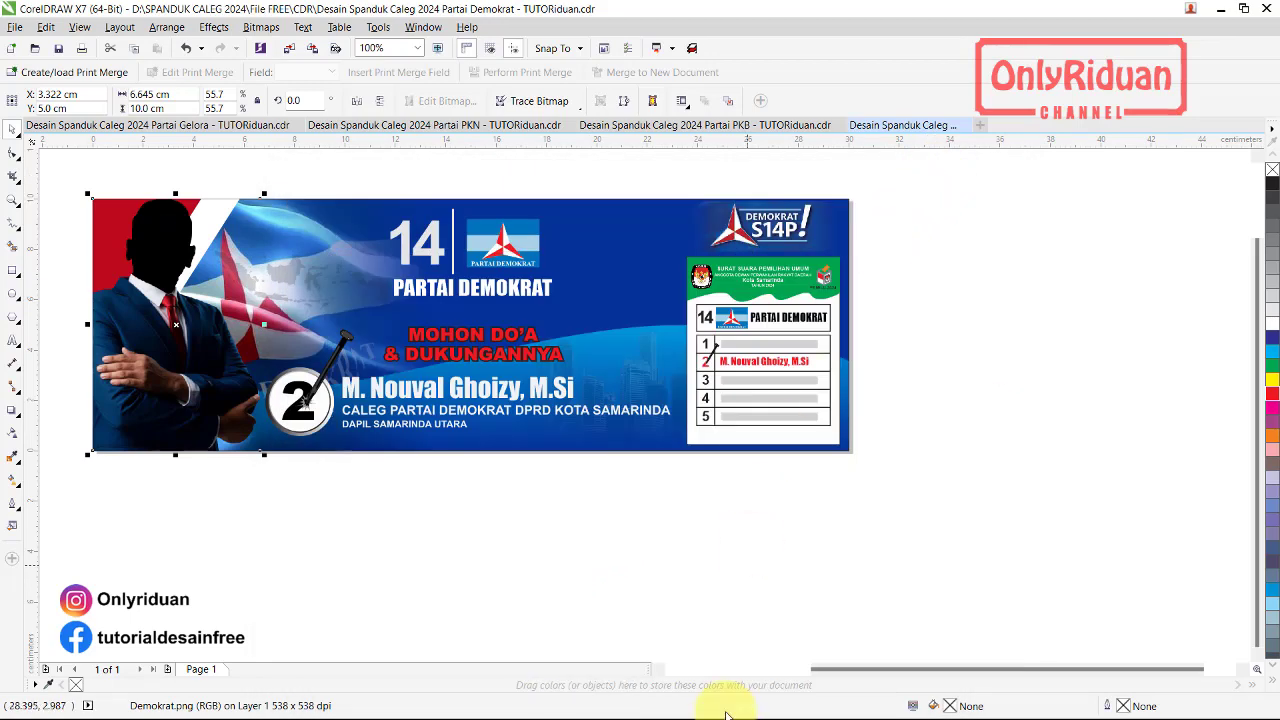
- In Photoshop, look through the PKB and PKN banner documents, then bring the Partai Gelora banner forward
left_click(805, 699)
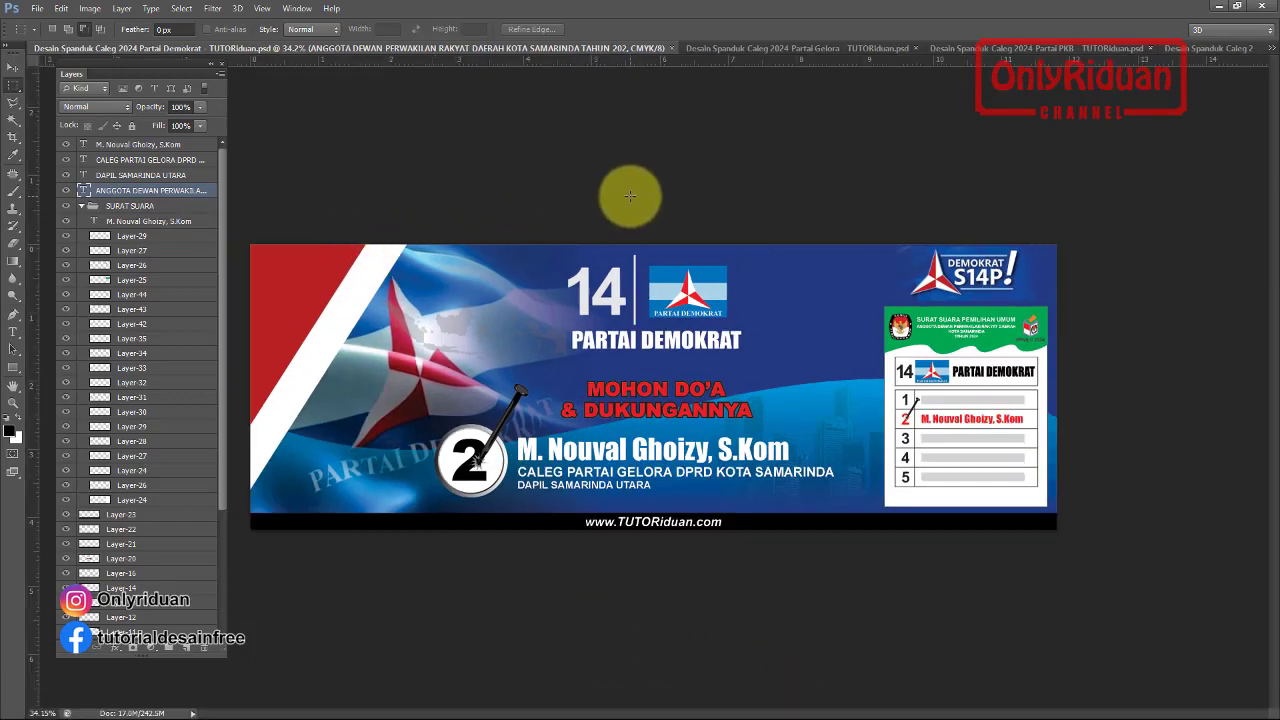
left_click(775, 48)
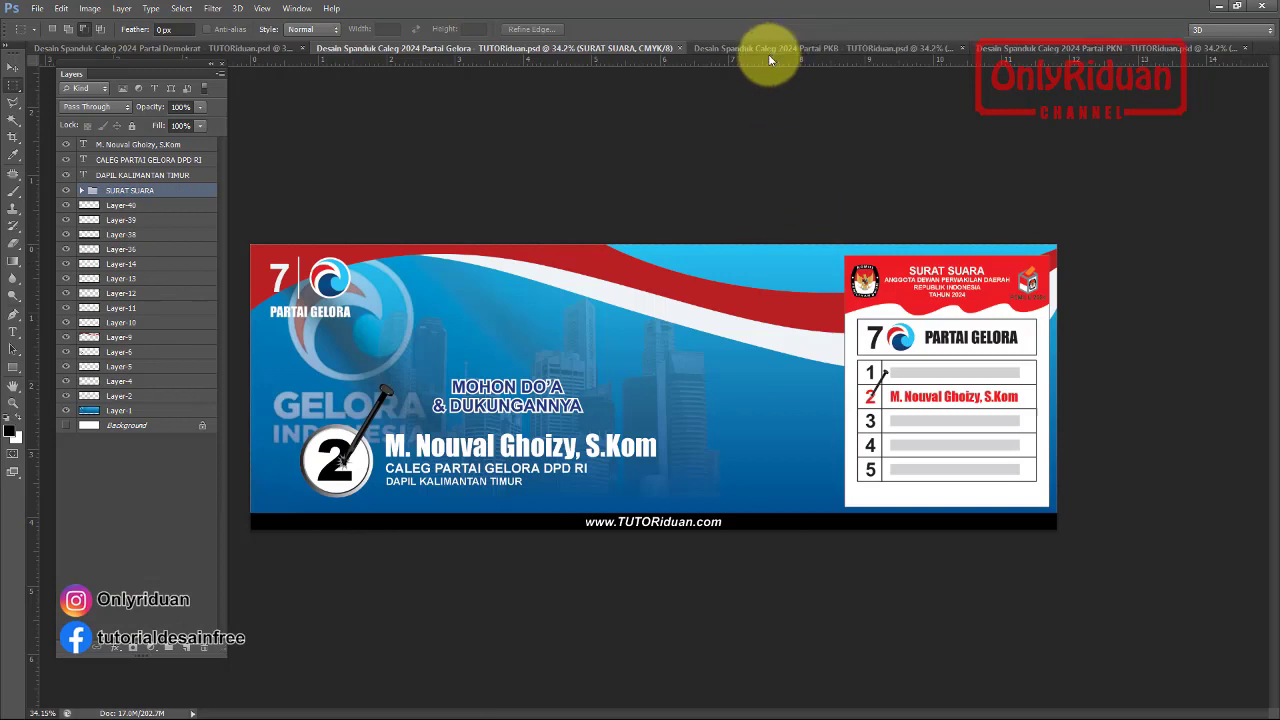
left_click(810, 47)
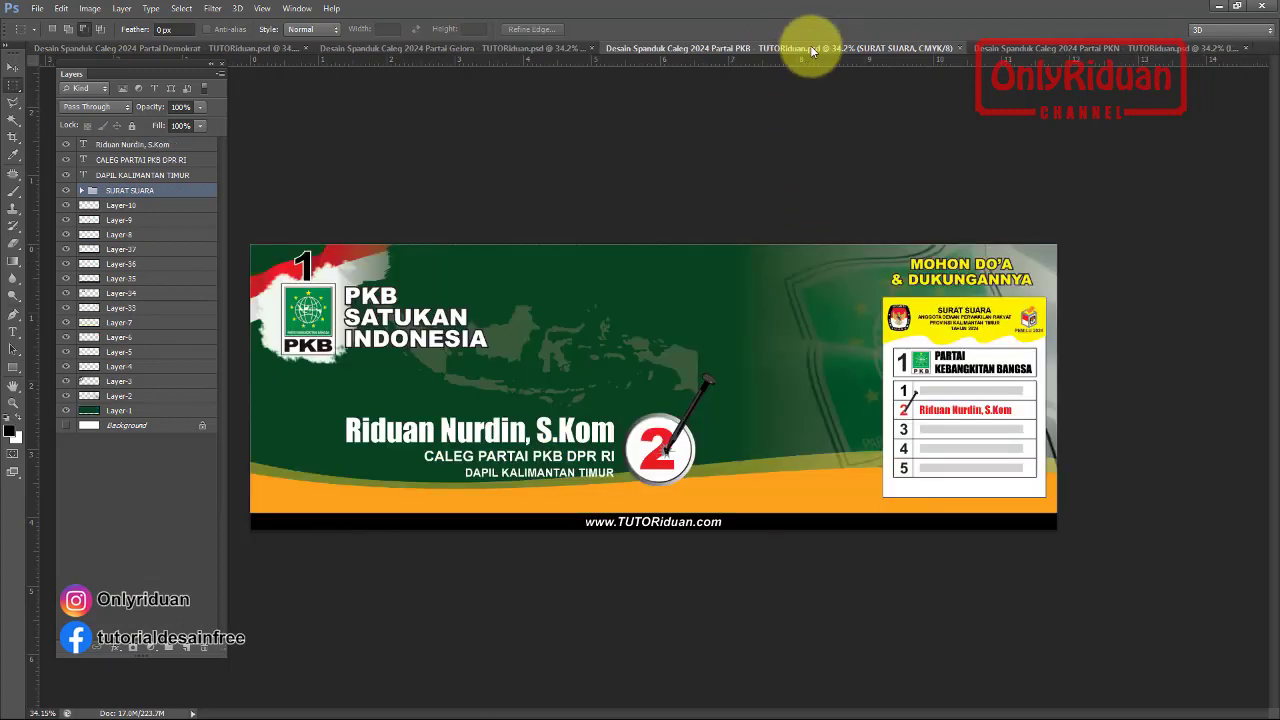
left_click(1001, 47)
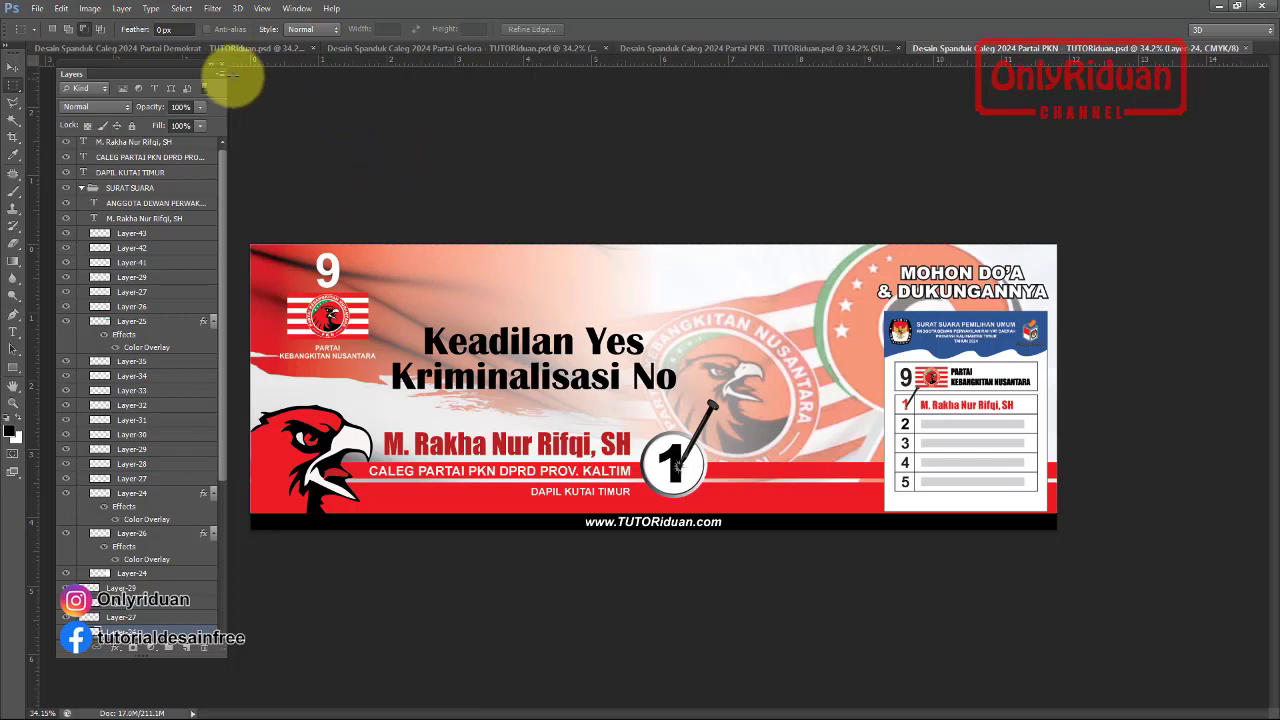
left_click(389, 50)
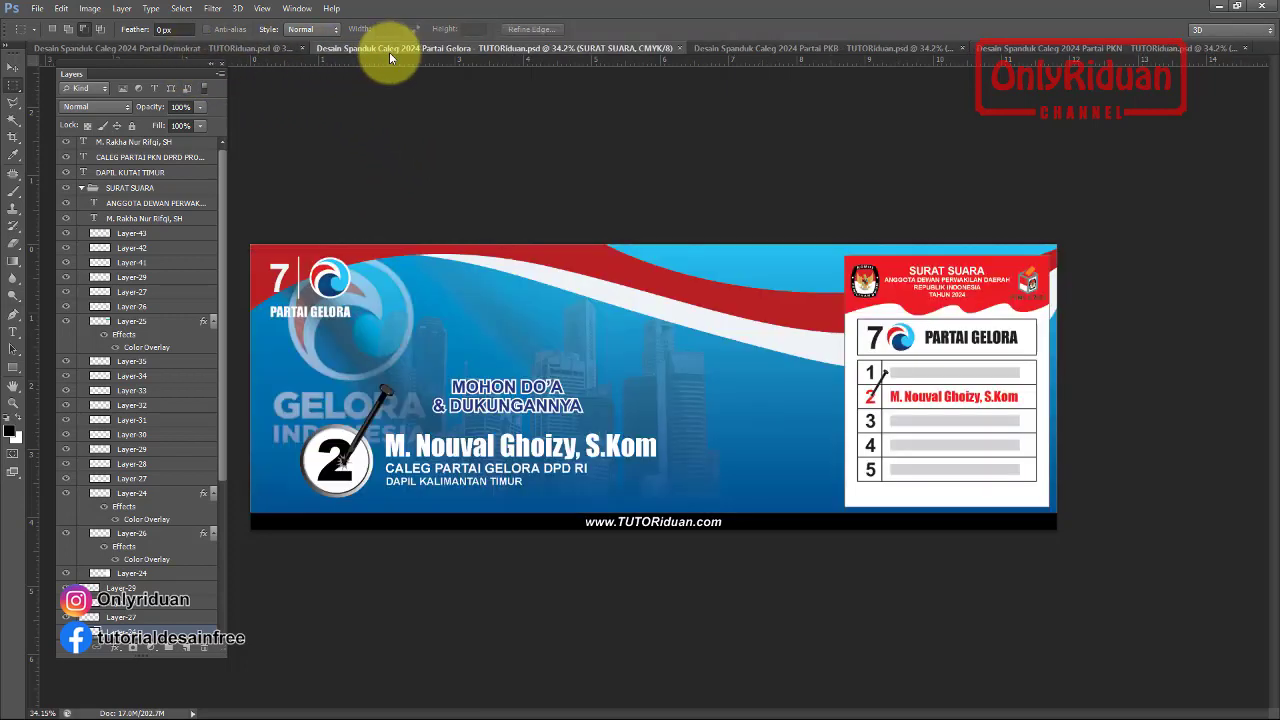
- Replace the Gelora headline's candidate name text layer with the new candidate's full name plus 'SH'
left_click(13, 67)
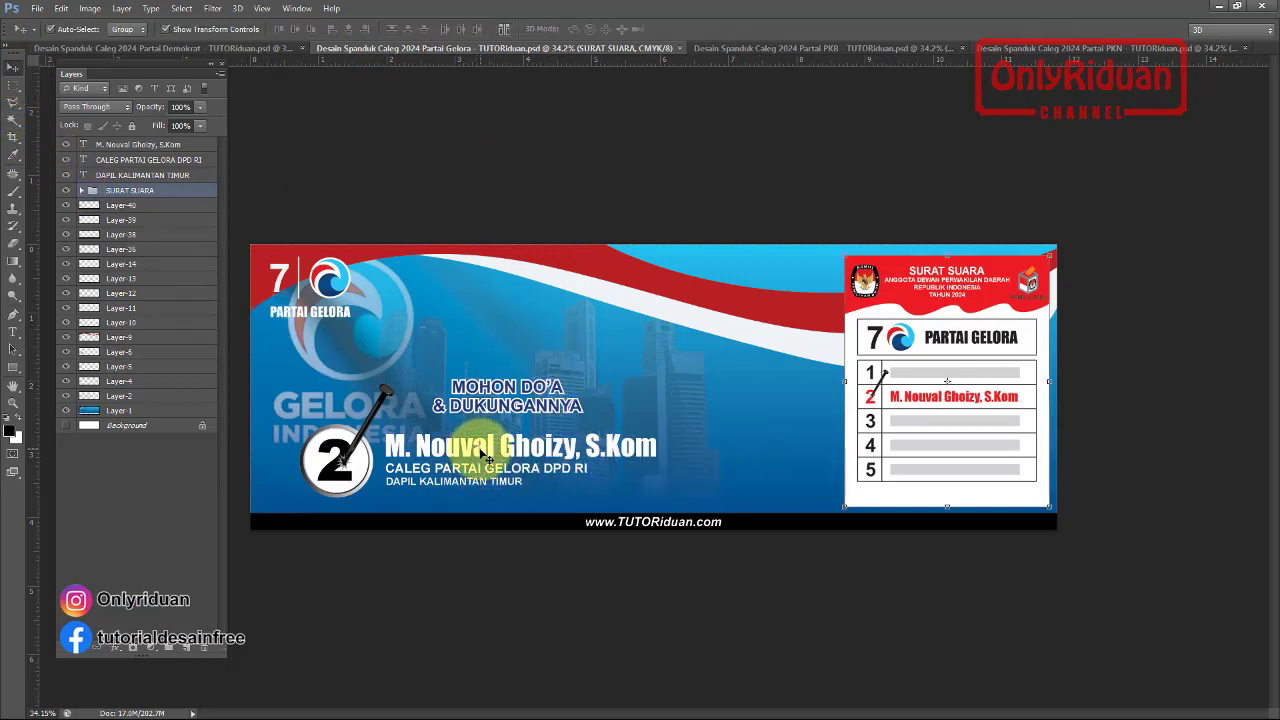
left_click(143, 146)
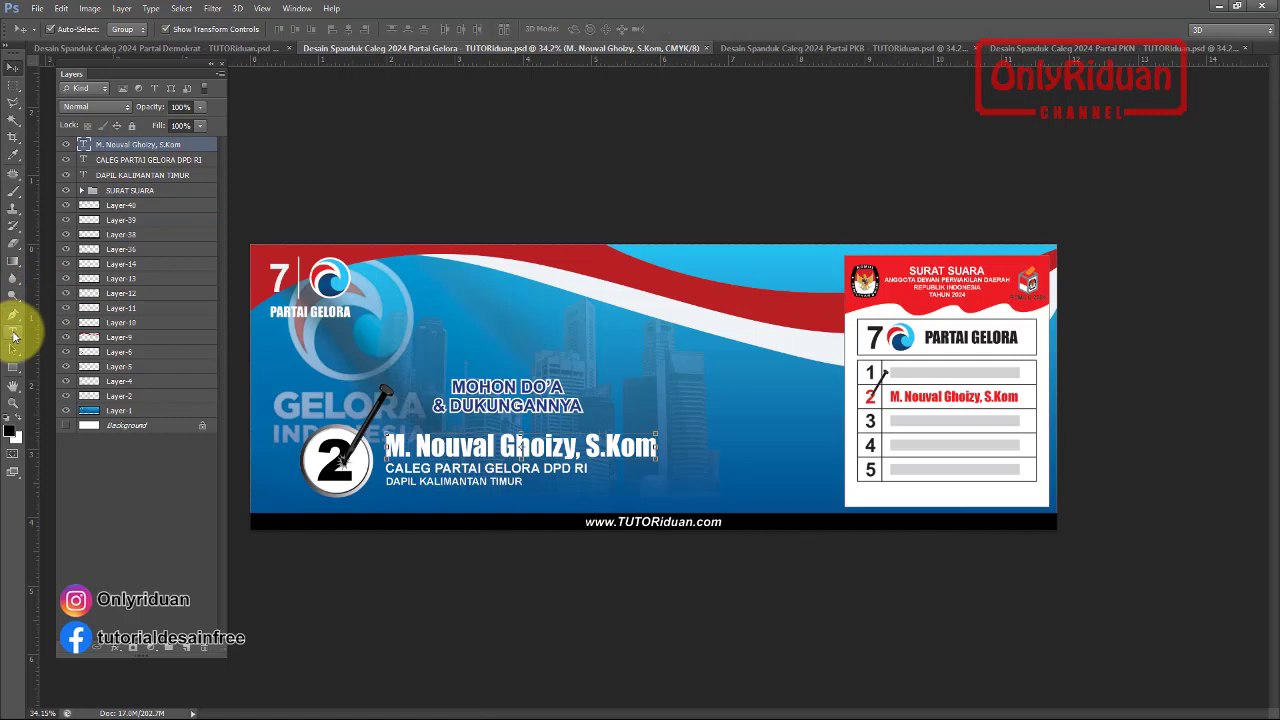
left_click(13, 334)
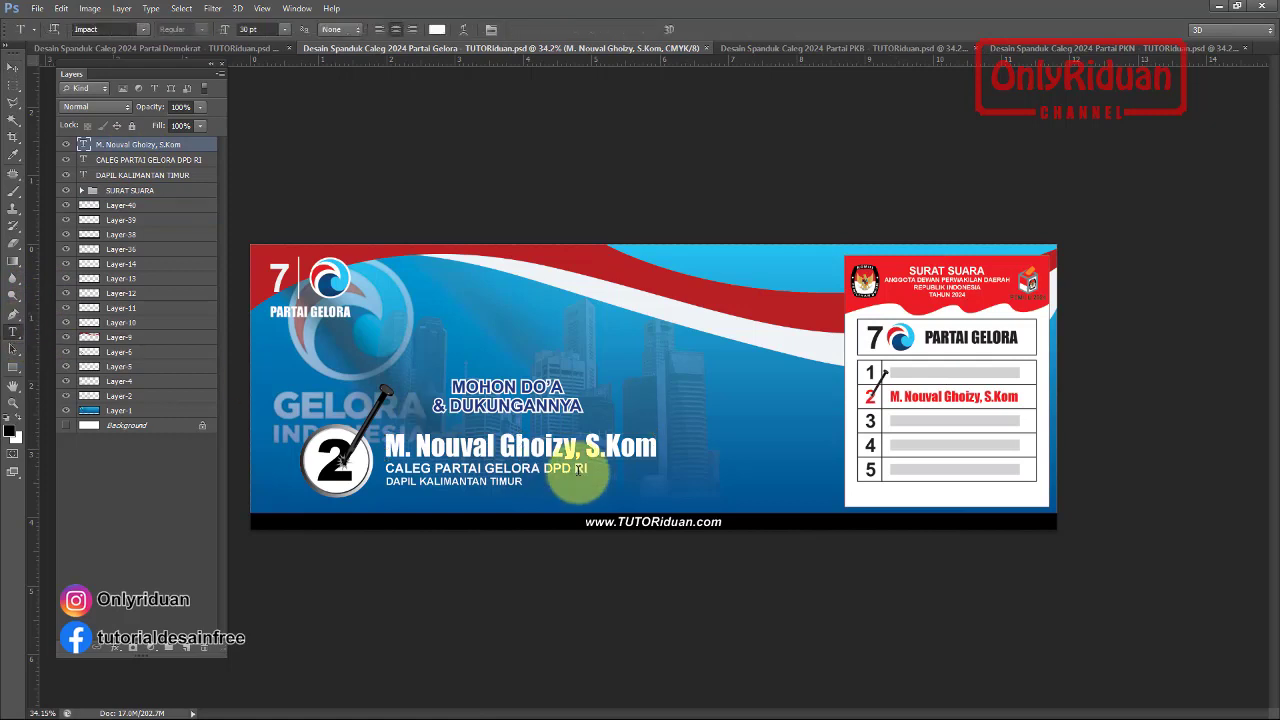
left_click(638, 450)
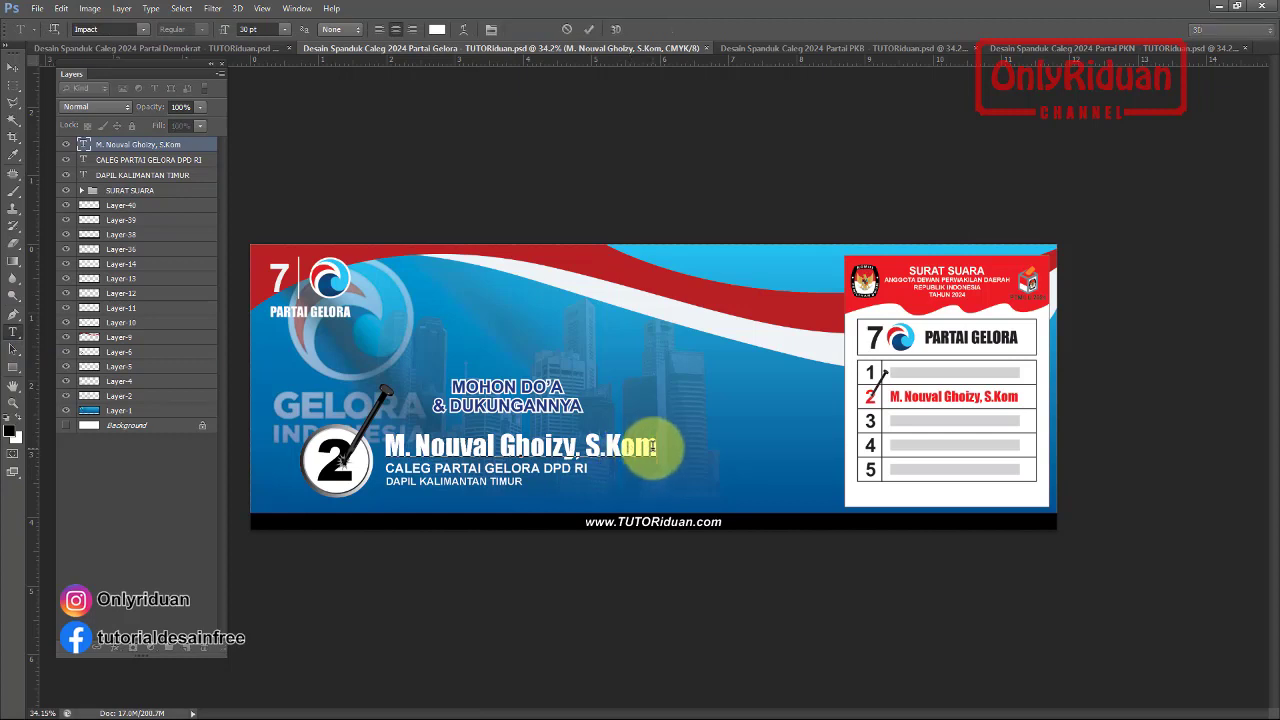
key("BackSpace")
key("BackSpace")
key("BackSpace")
key("BackSpace")
key("BackSpace")
key("BackSpace")
key("BackSpace")
key("BackSpace")
key("BackSpace")
key("BackSpace")
key("BackSpace")
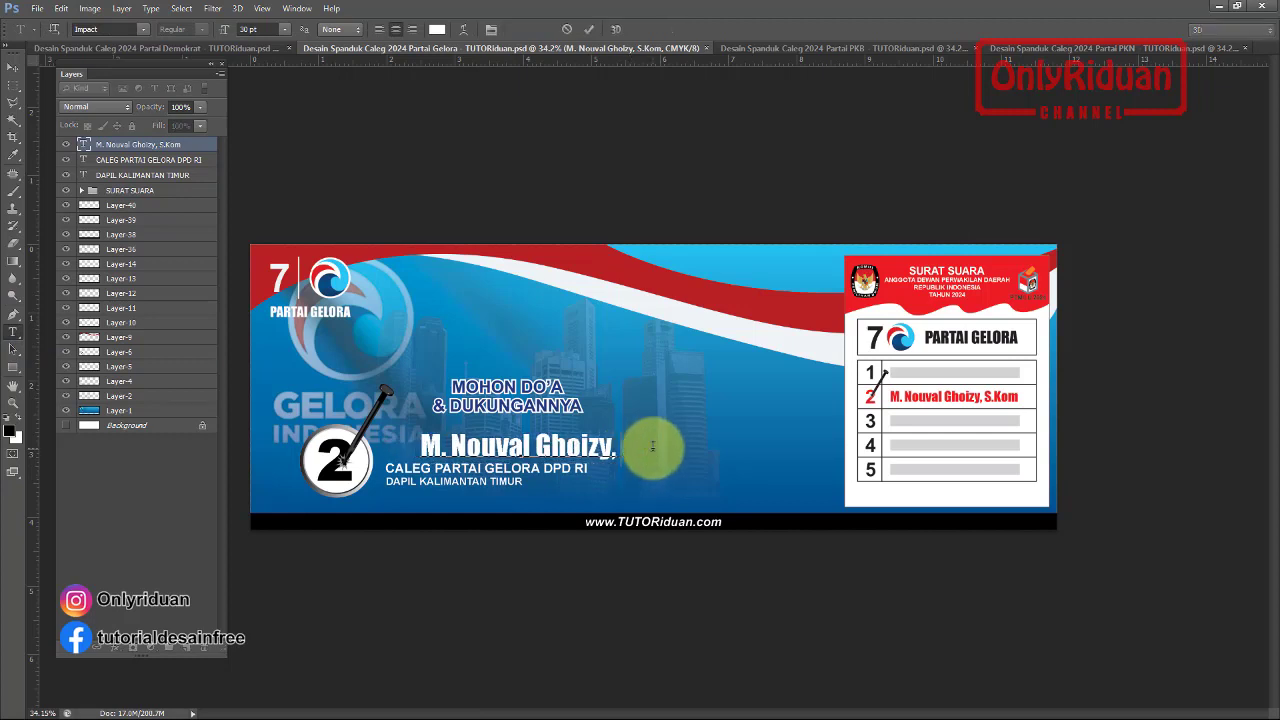
key("BackSpace")
key("BackSpace")
key("BackSpace")
key("BackSpace")
key("BackSpace")
key("BackSpace")
key("BackSpace")
key("BackSpace")
key("BackSpace")
key("BackSpace")
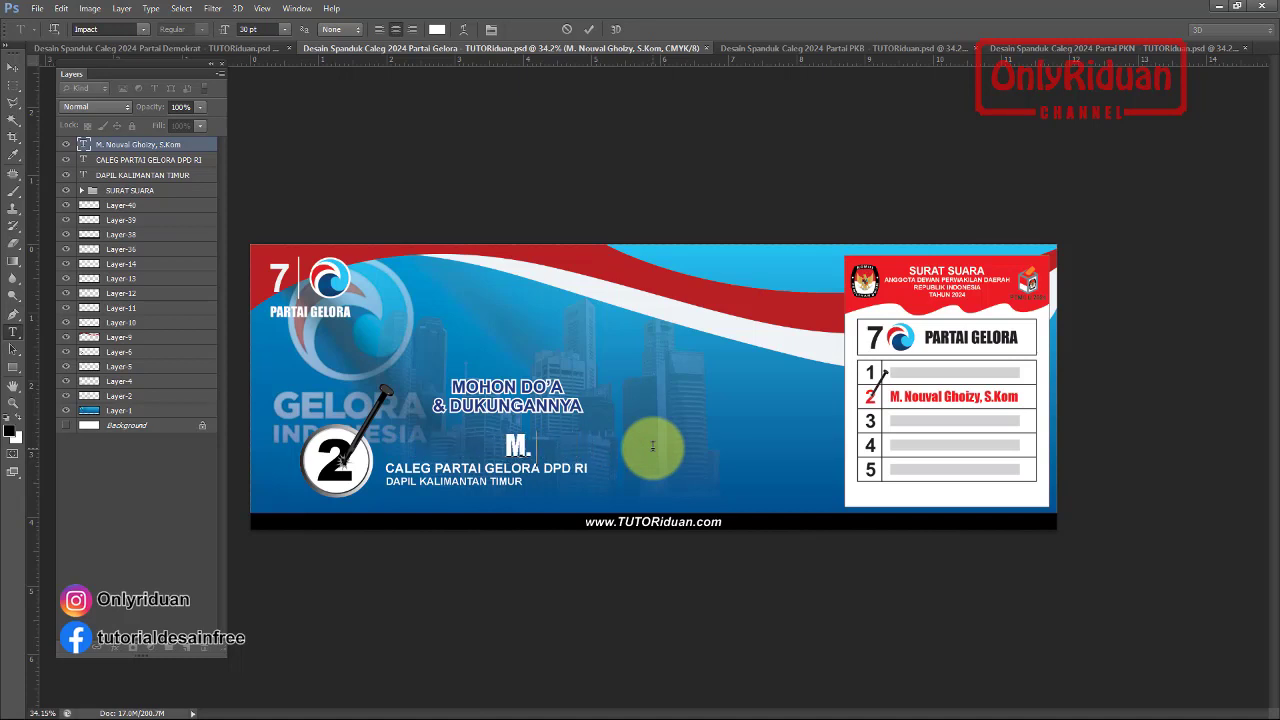
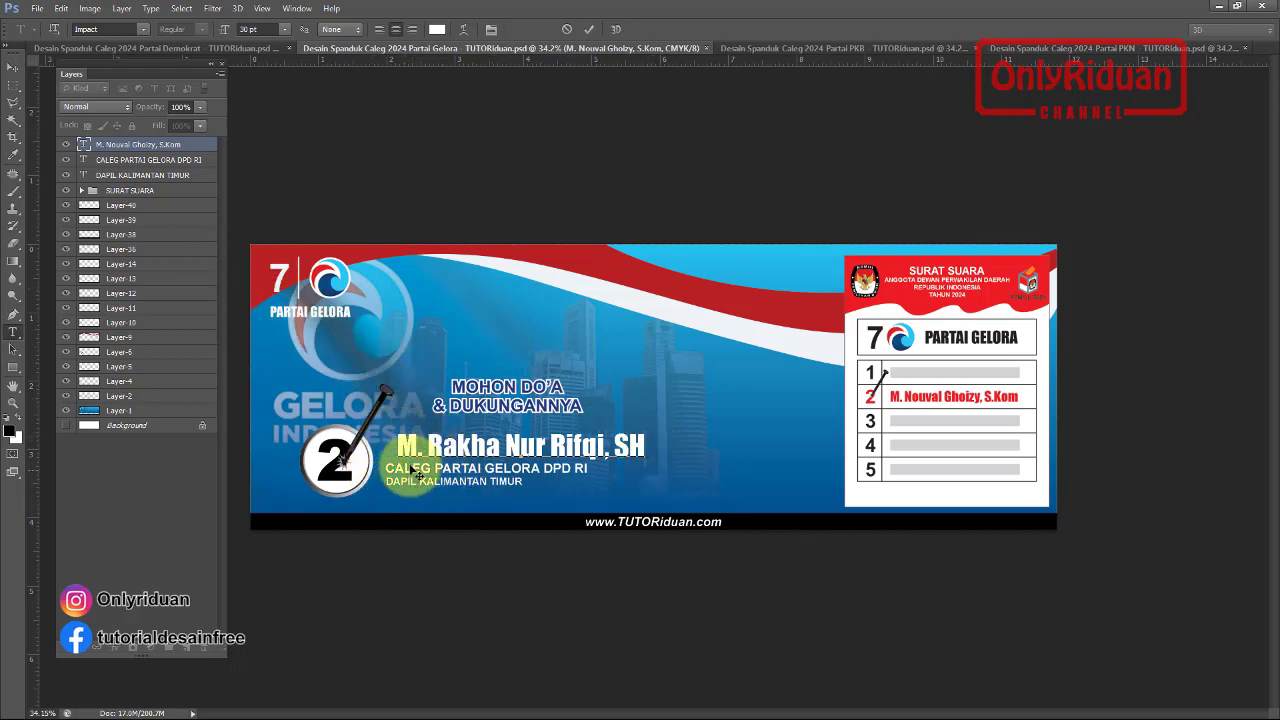
left_click(589, 29)
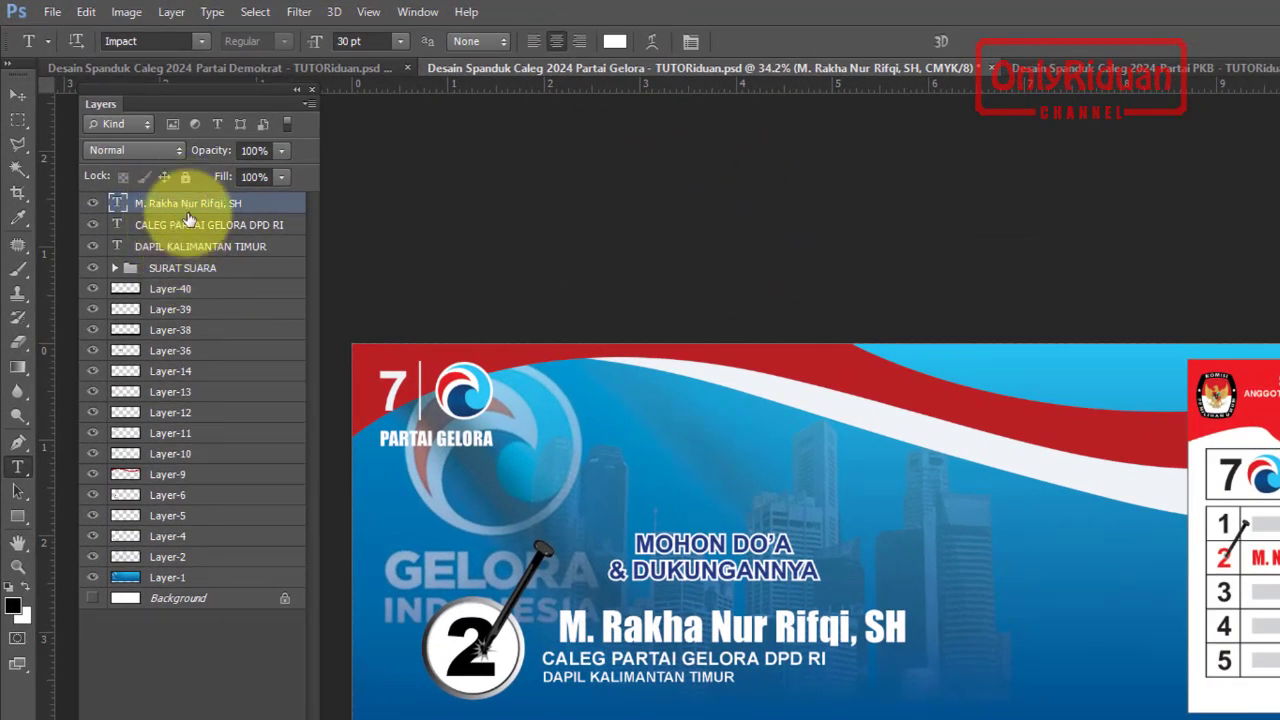
- Align the name, CALEG PARTAI GELORA DPD RI and DAPIL KALIMANTAN TIMUR lines on their left edges
left_click(185, 250, "shift")
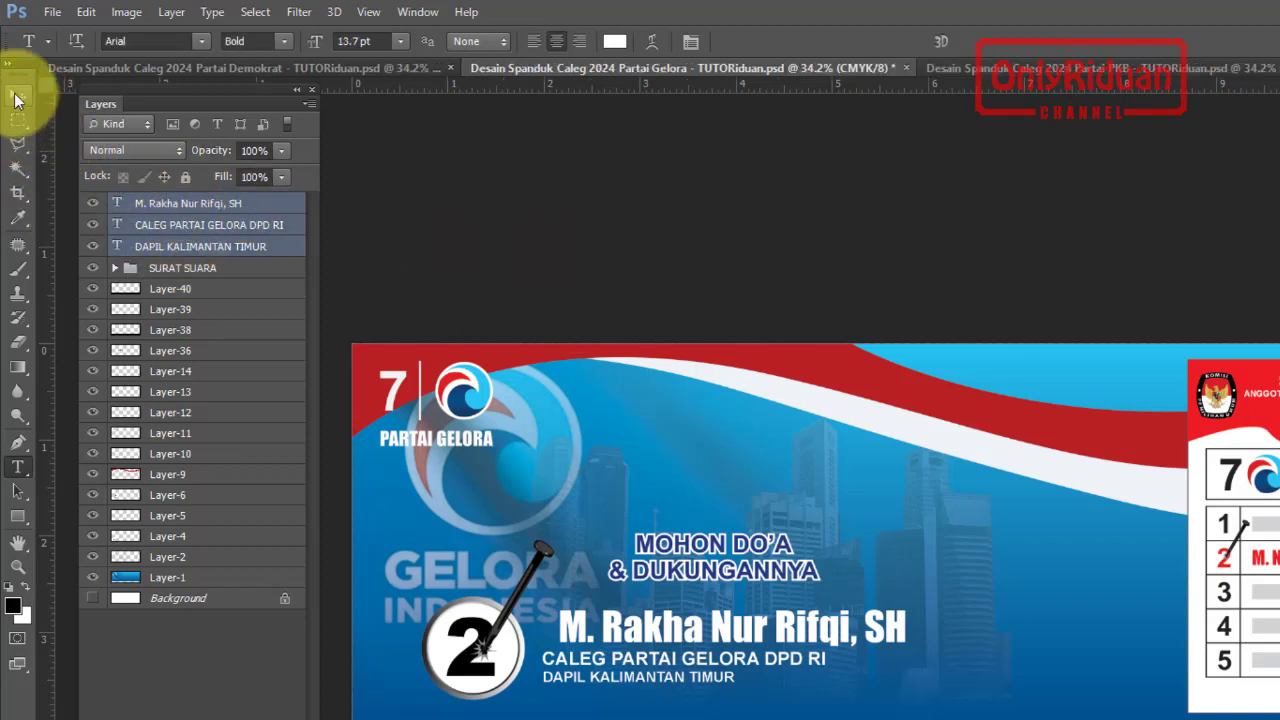
left_click(17, 95)
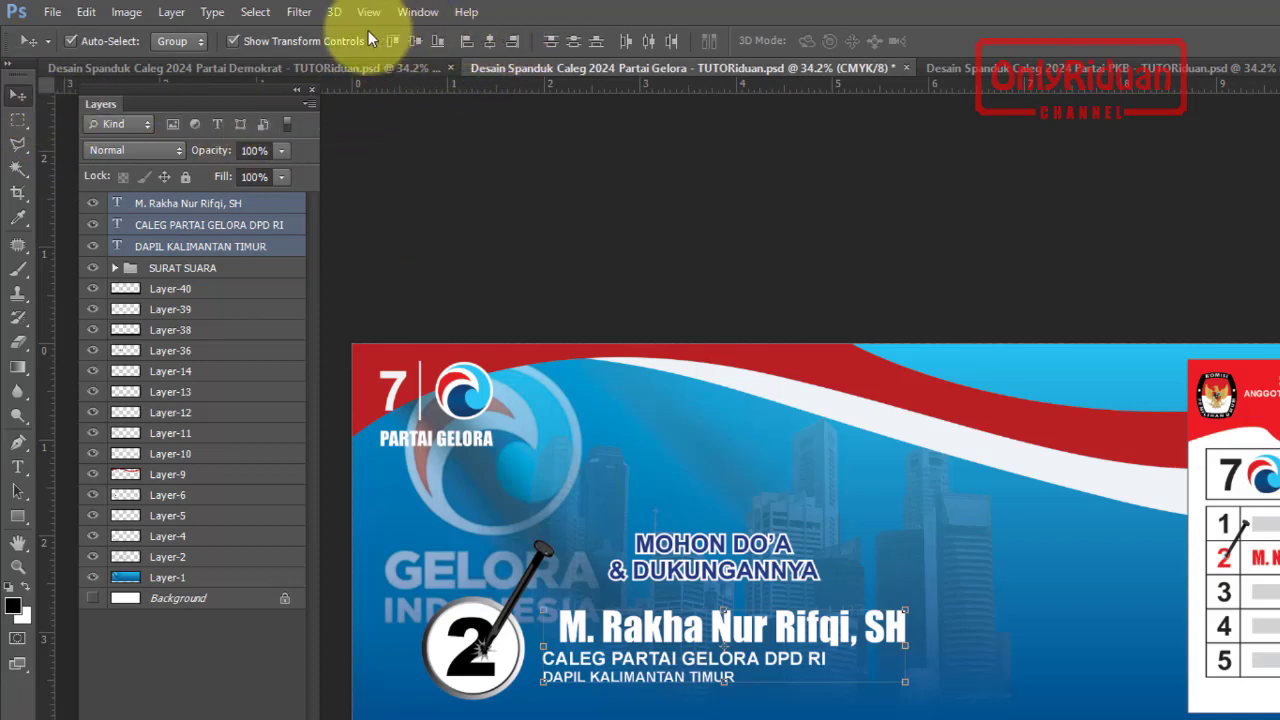
left_click(467, 42)
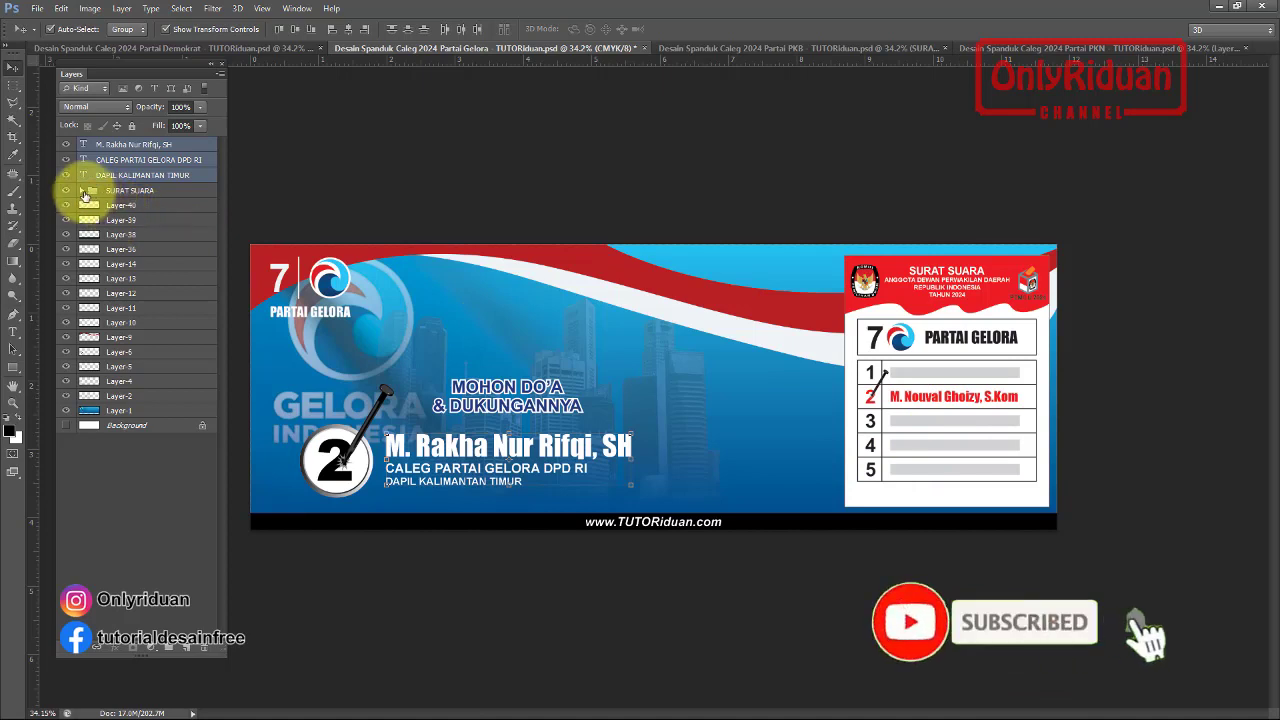
left_click(82, 190)
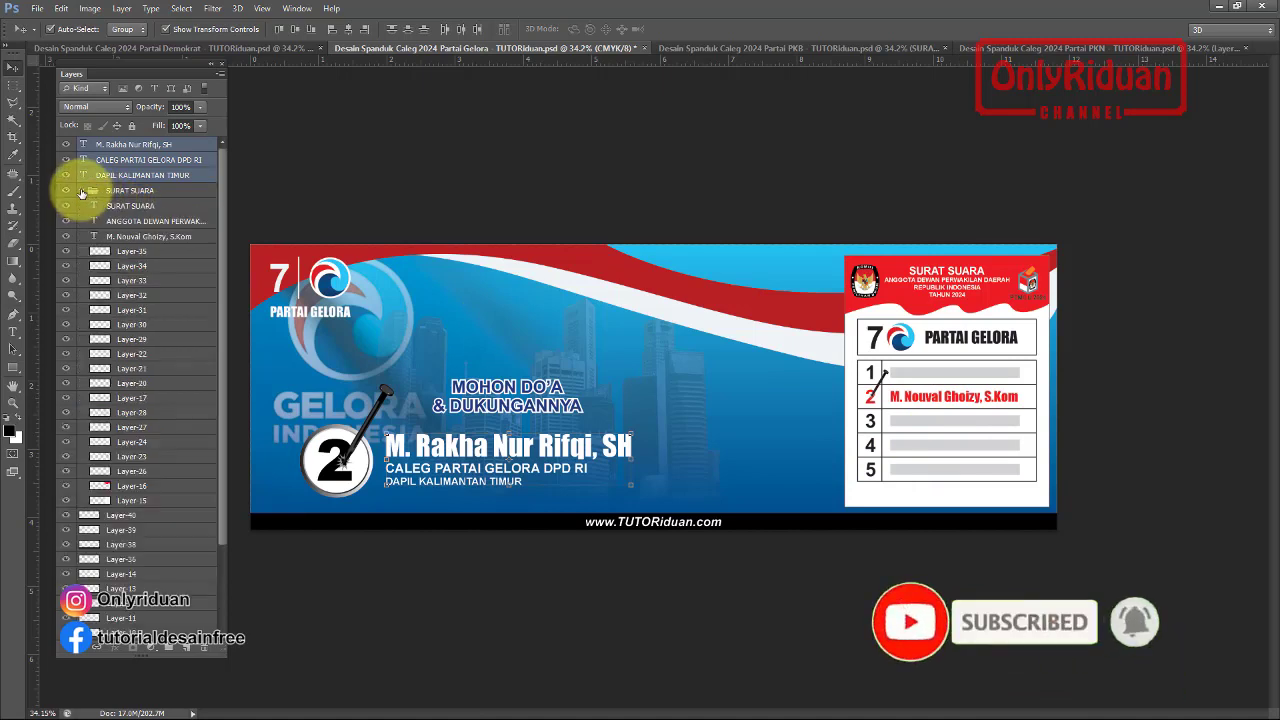
left_click(140, 236)
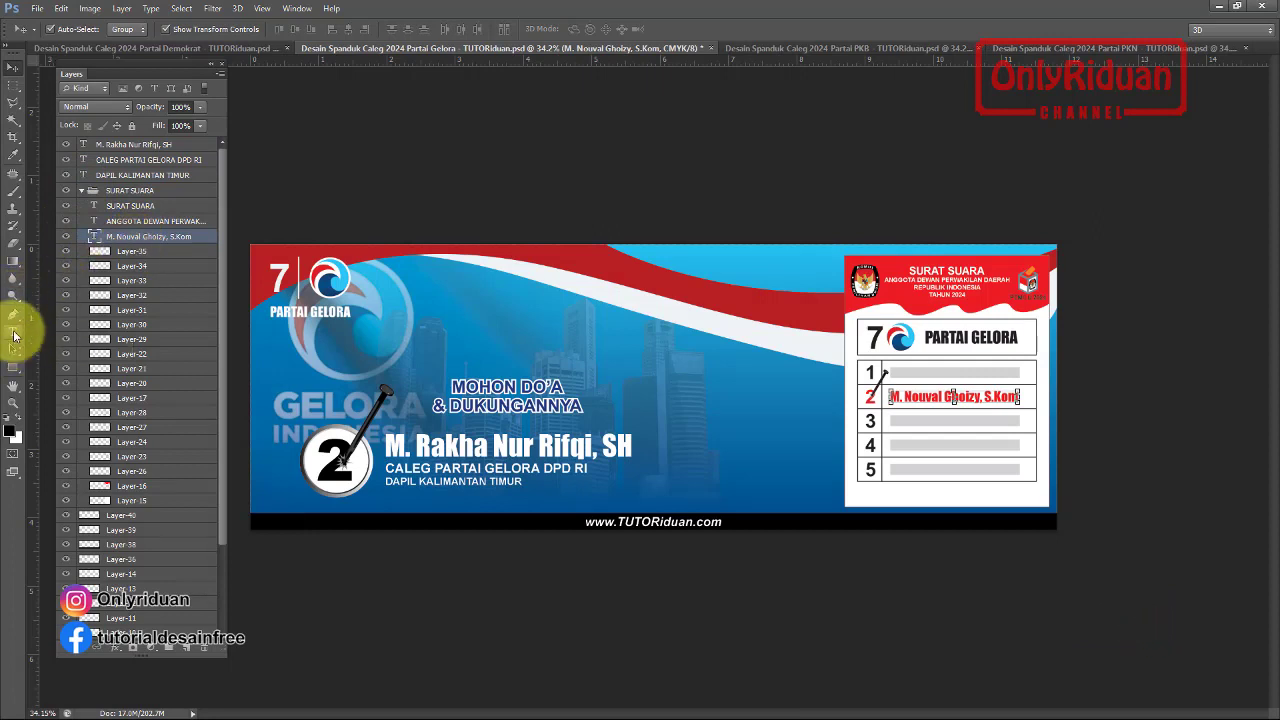
- Change the red ballot row 2 name to the new candidate's name with SH, nudged slightly left
left_click(13, 333)
left_click(995, 397)
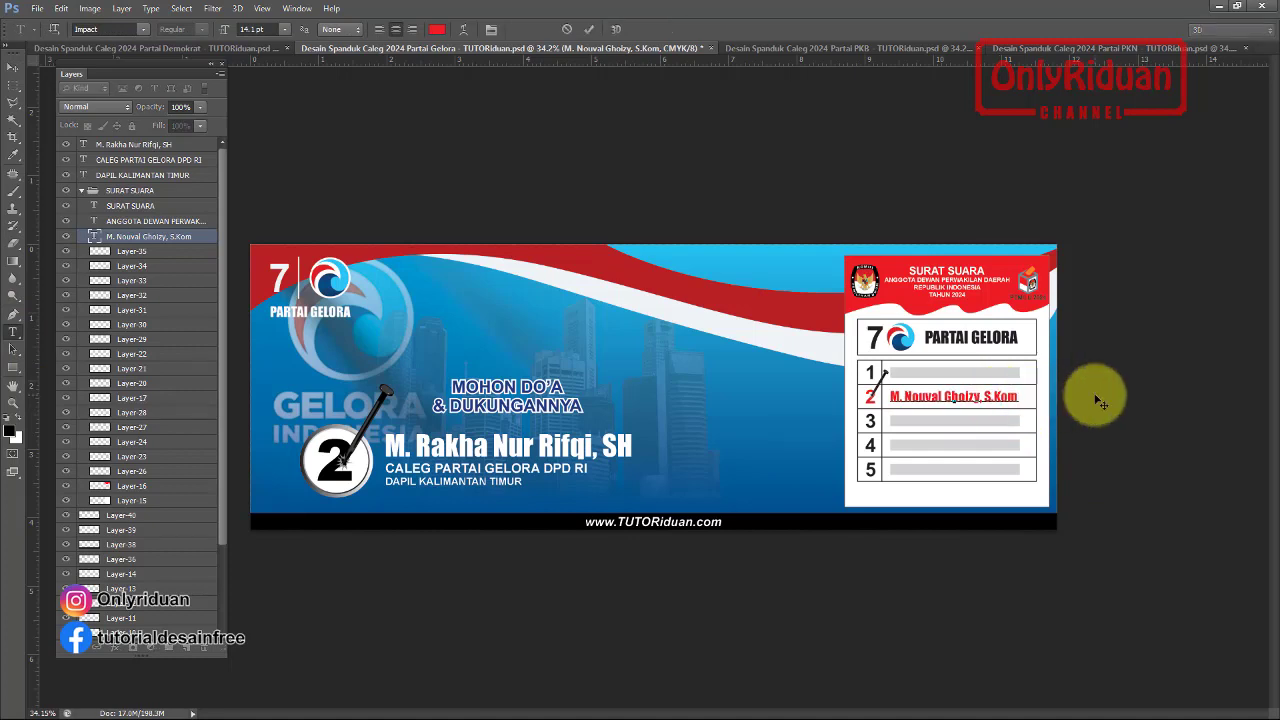
key("BackSpace")
key("BackSpace")
key("BackSpace")
key("BackSpace")
key("BackSpace")
key("BackSpace")
key("BackSpace")
key("BackSpace")
key("BackSpace")
key("BackSpace")
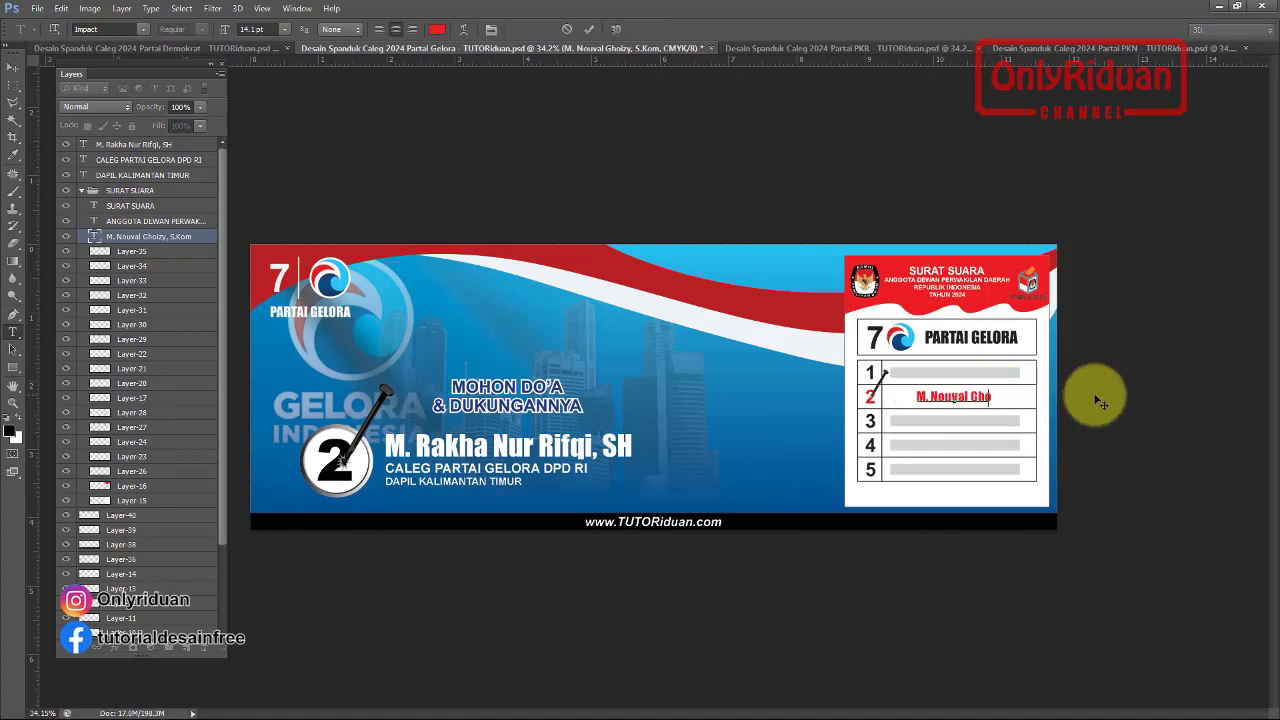
key("BackSpace")
key("BackSpace")
key("BackSpace")
key("BackSpace")
type("r Rif")
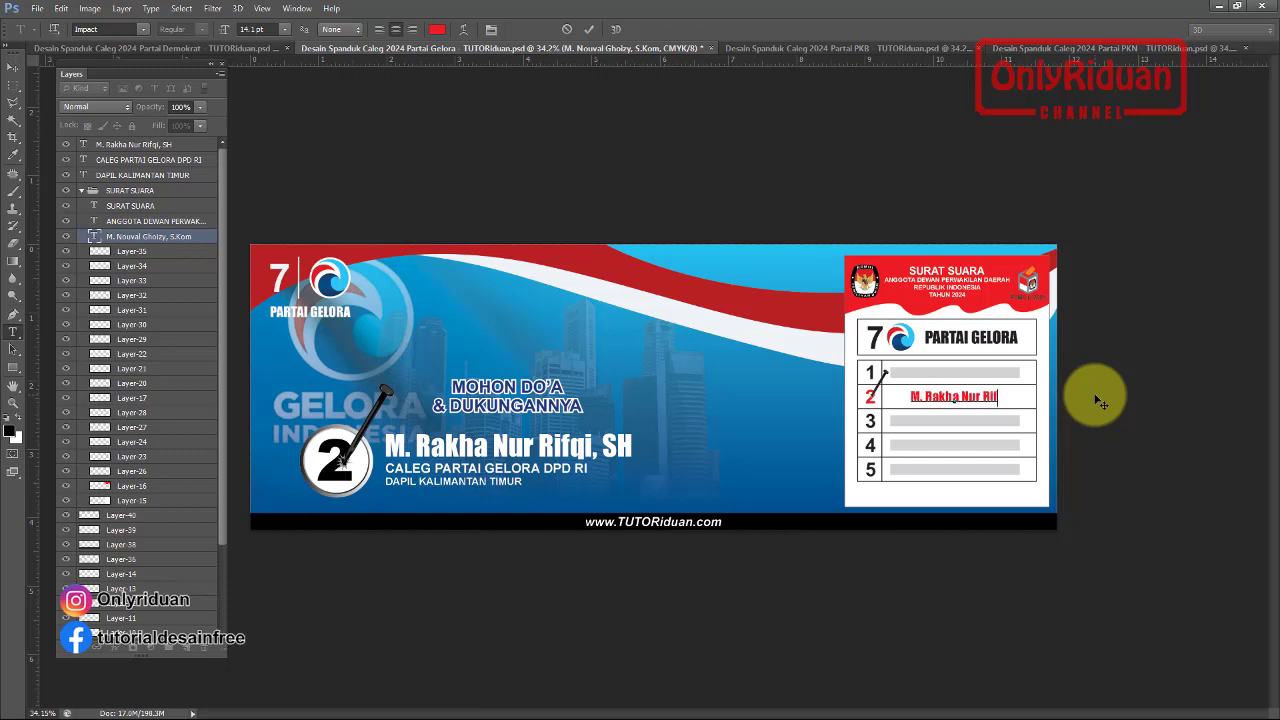
type("qi, SH")
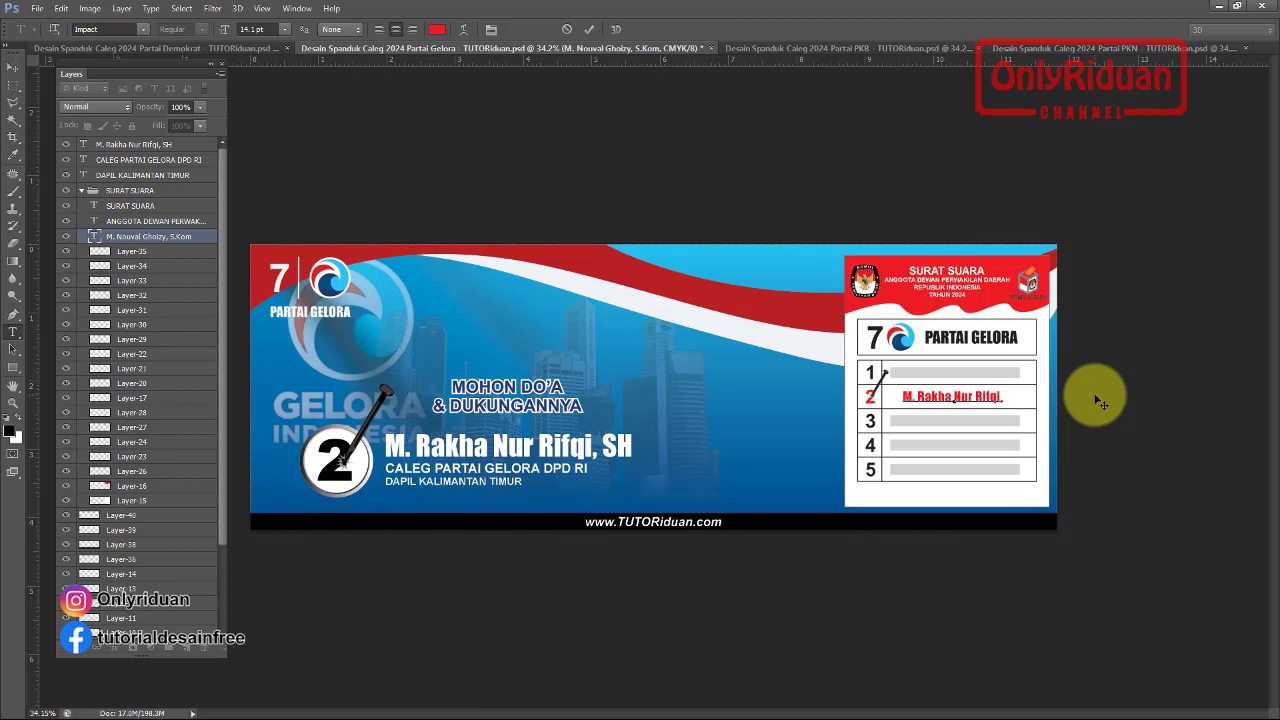
left_click(588, 29)
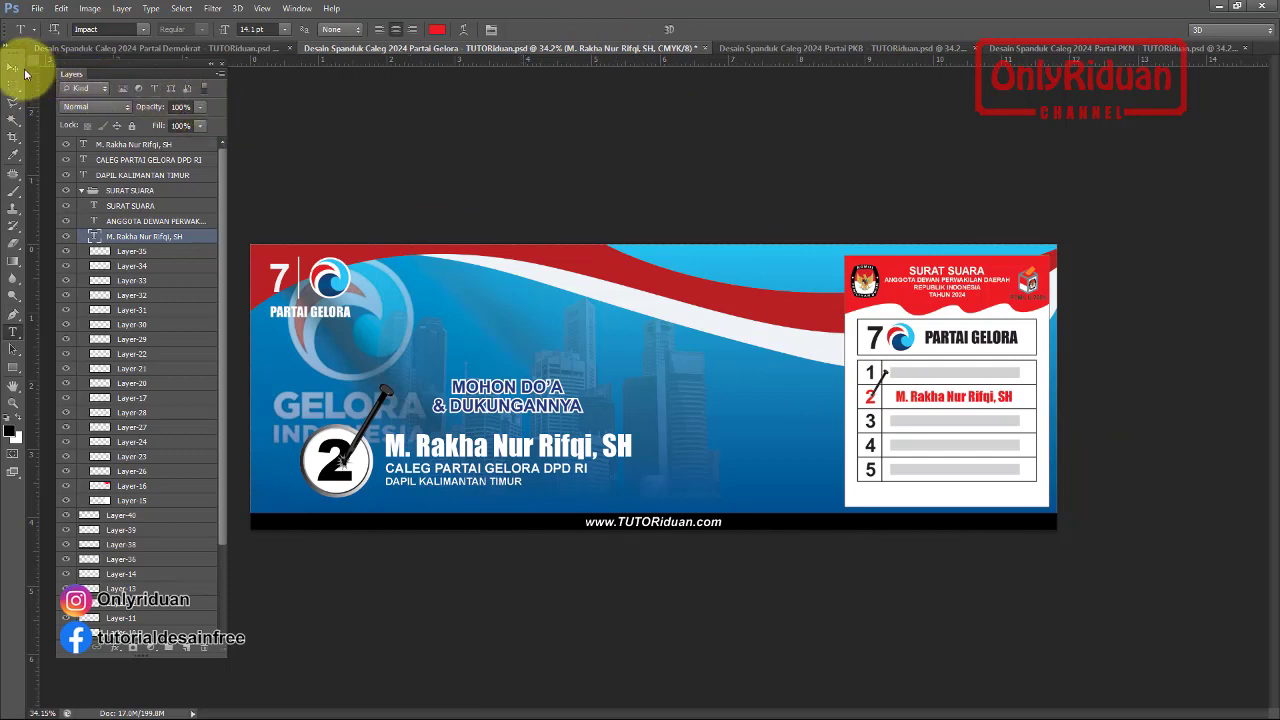
left_click(14, 67)
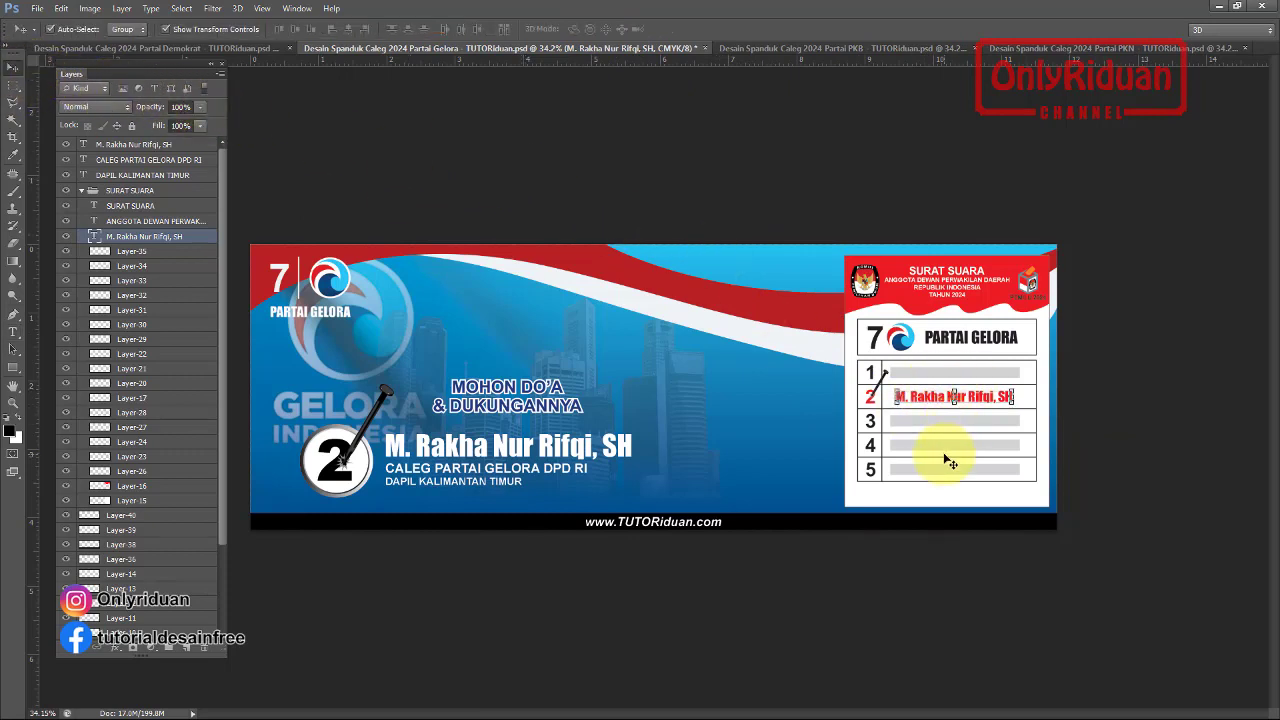
key("Left")
key("Left")
key("Left")
key("Left")
key("Left")
key("Left")
key("Left")
key("Left")
key("Left")
key("Left")
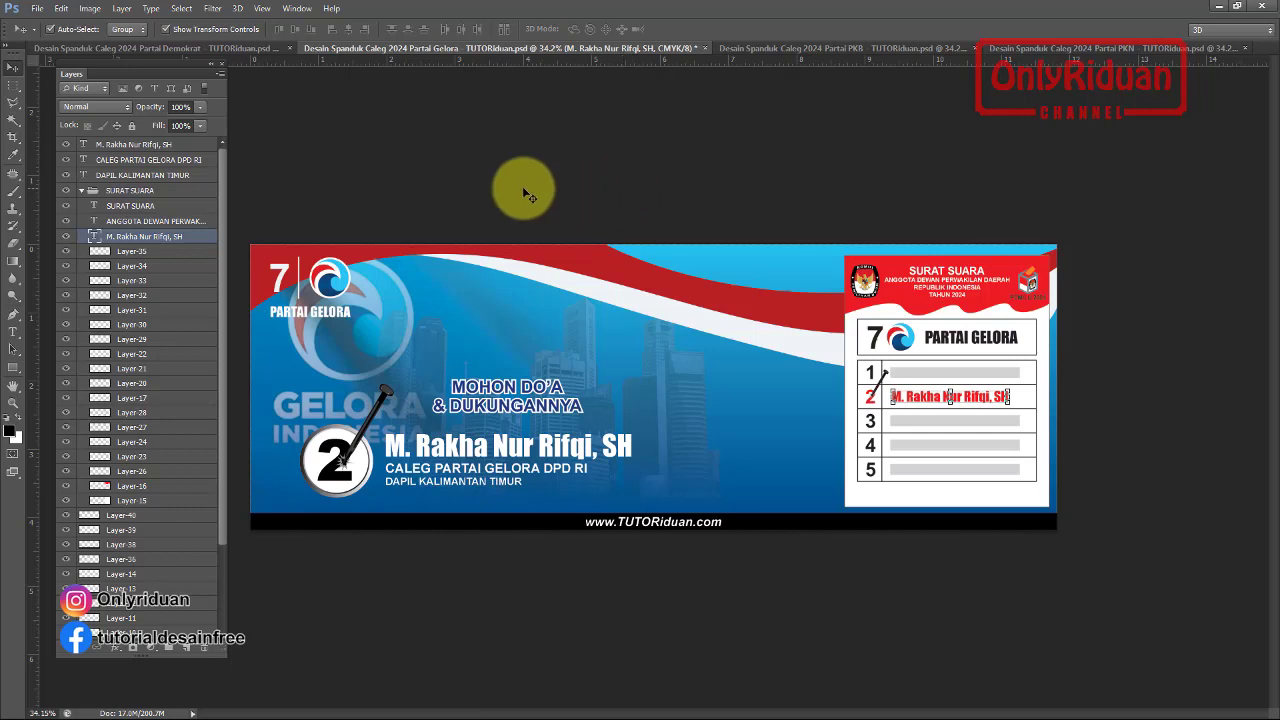
- Place the Gelora photo on the banner, scaled to about 49%, beside the ballot card
left_click(37, 8)
left_click(60, 277)
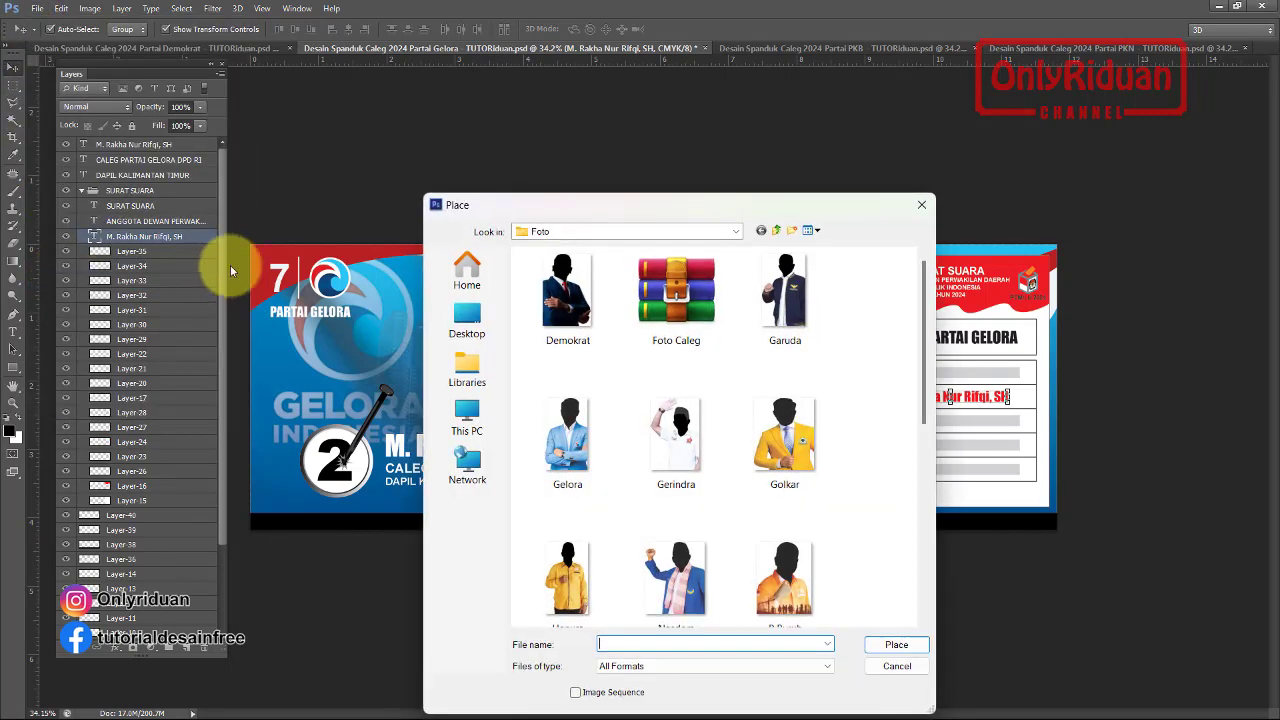
left_click(567, 435)
left_click(888, 643)
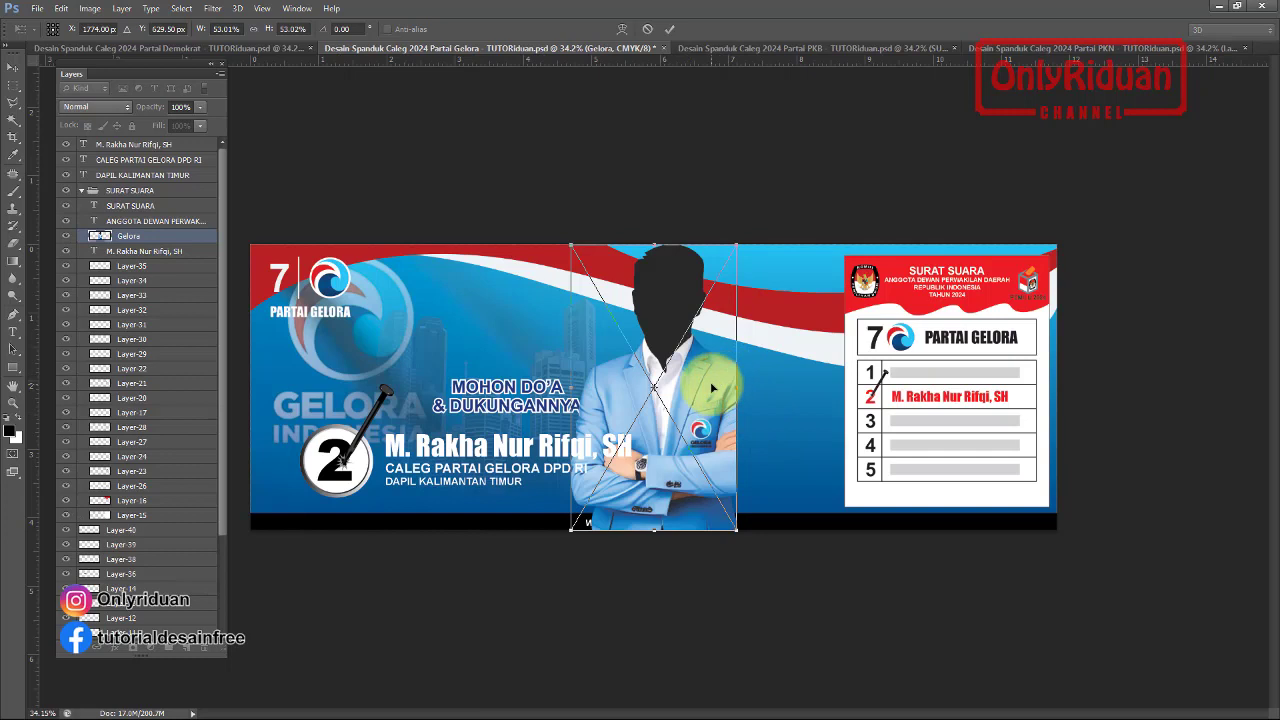
left_click_drag(712, 388, 818, 392)
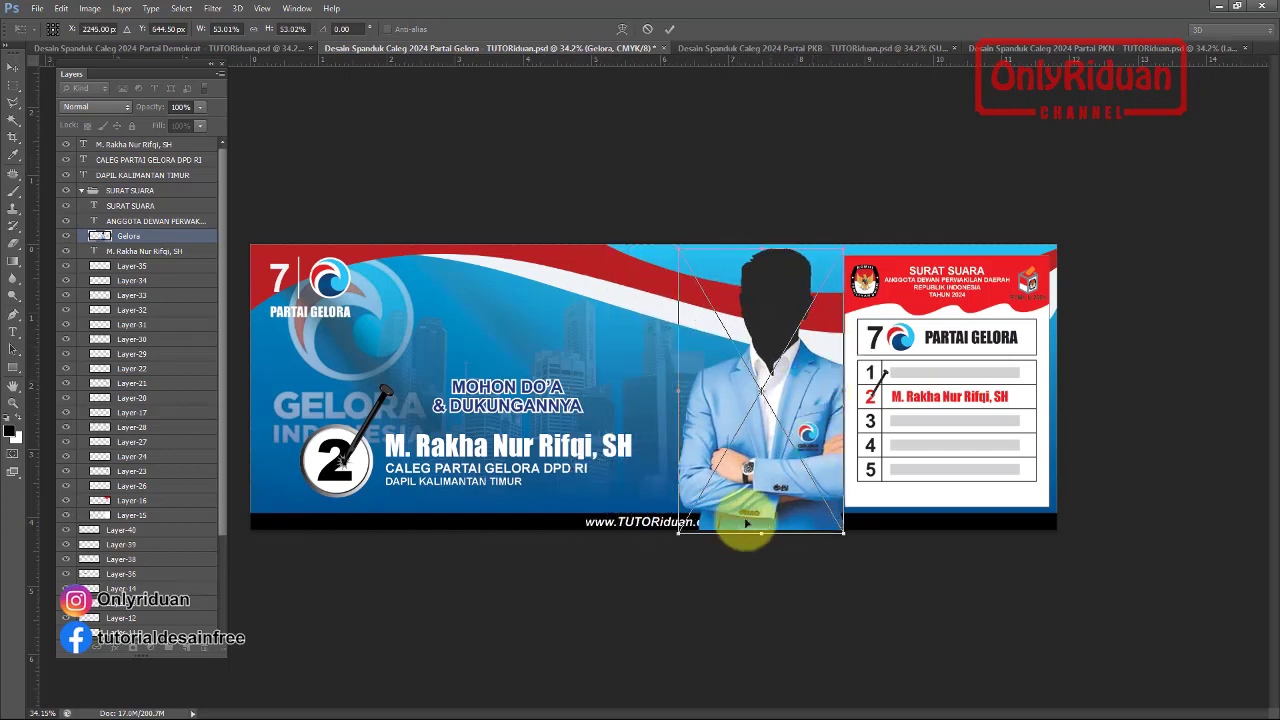
left_click_drag(679, 533, 693, 510)
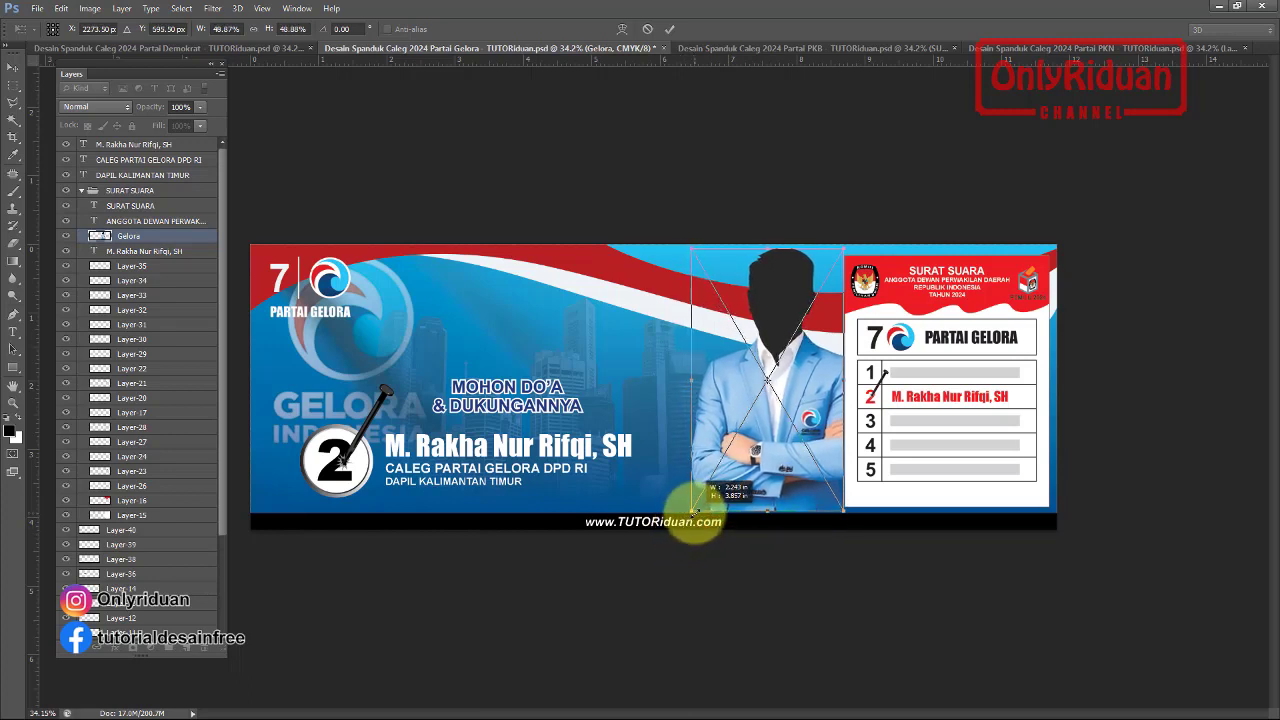
left_click(674, 26)
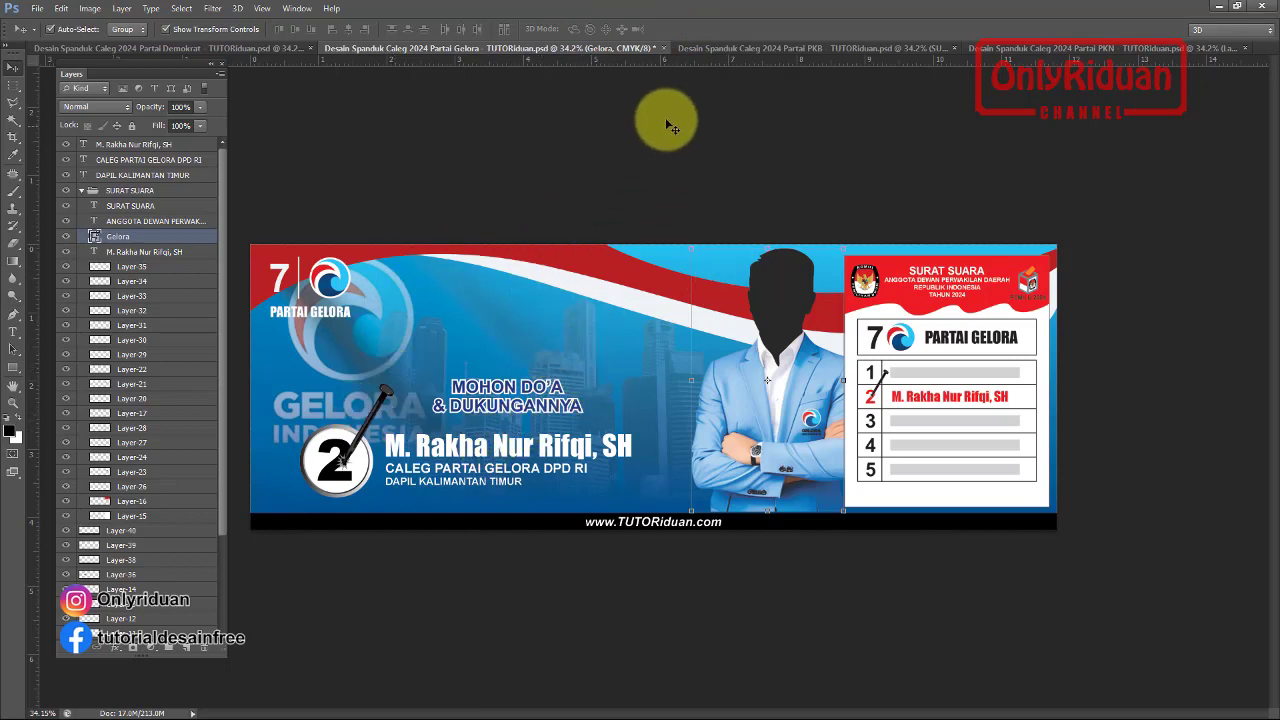
- Check the PKB and PKN banner documents, then return to the Gelora banner
left_click(703, 50)
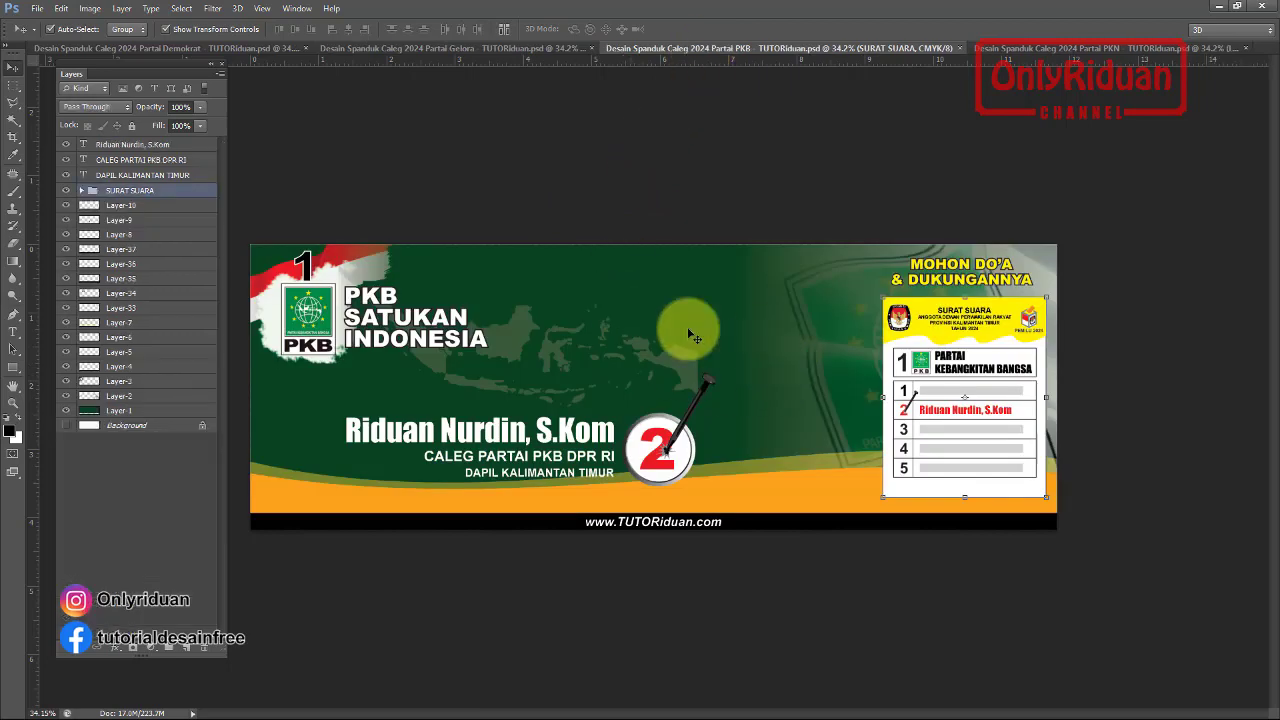
left_click(993, 47)
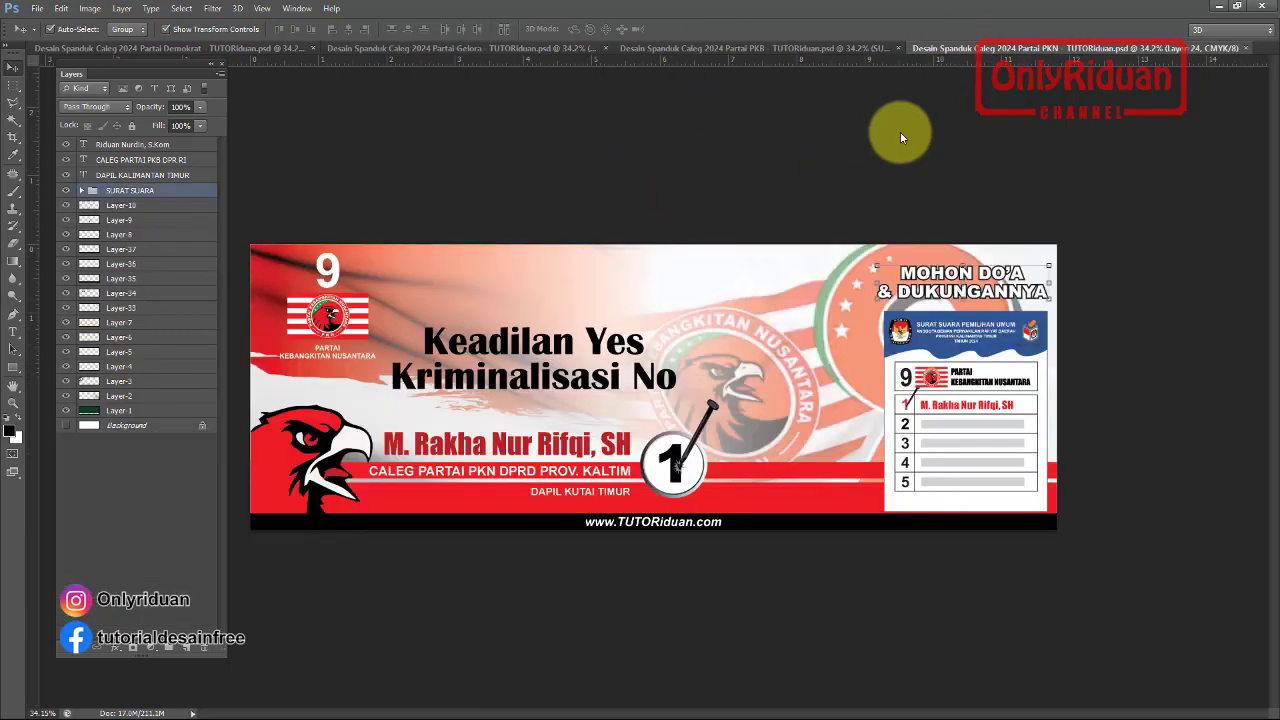
left_click(455, 48)
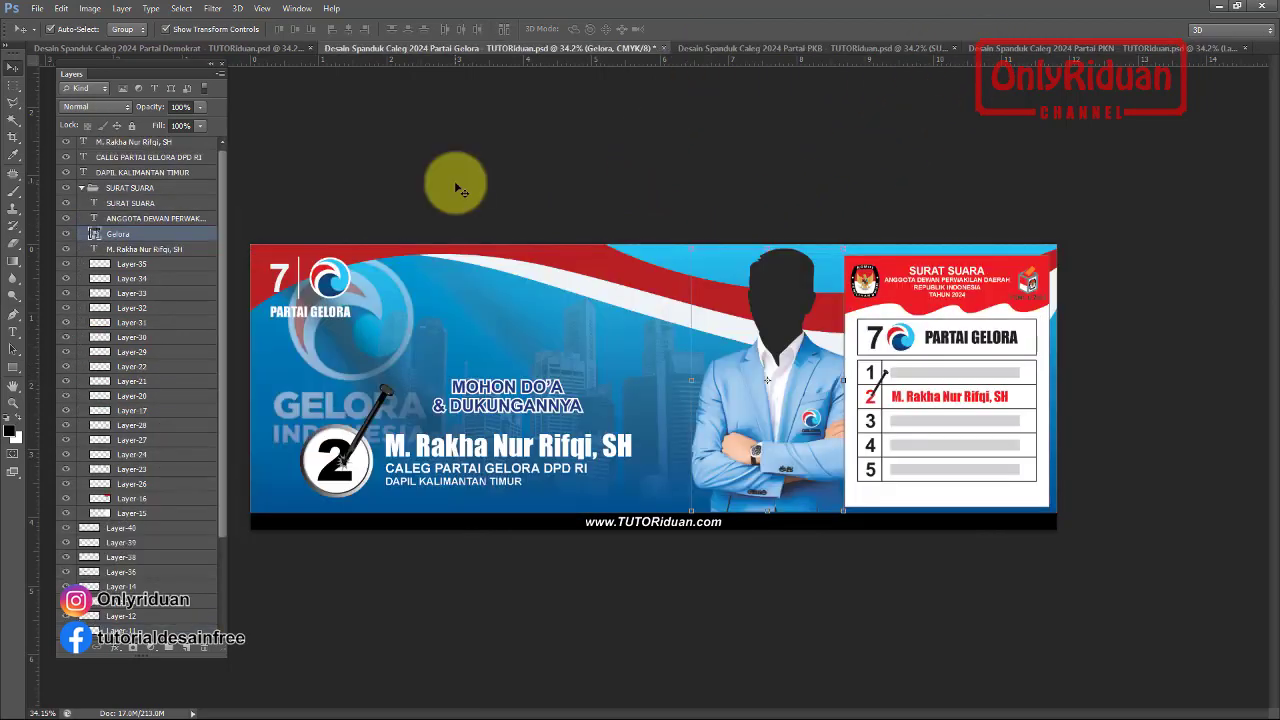
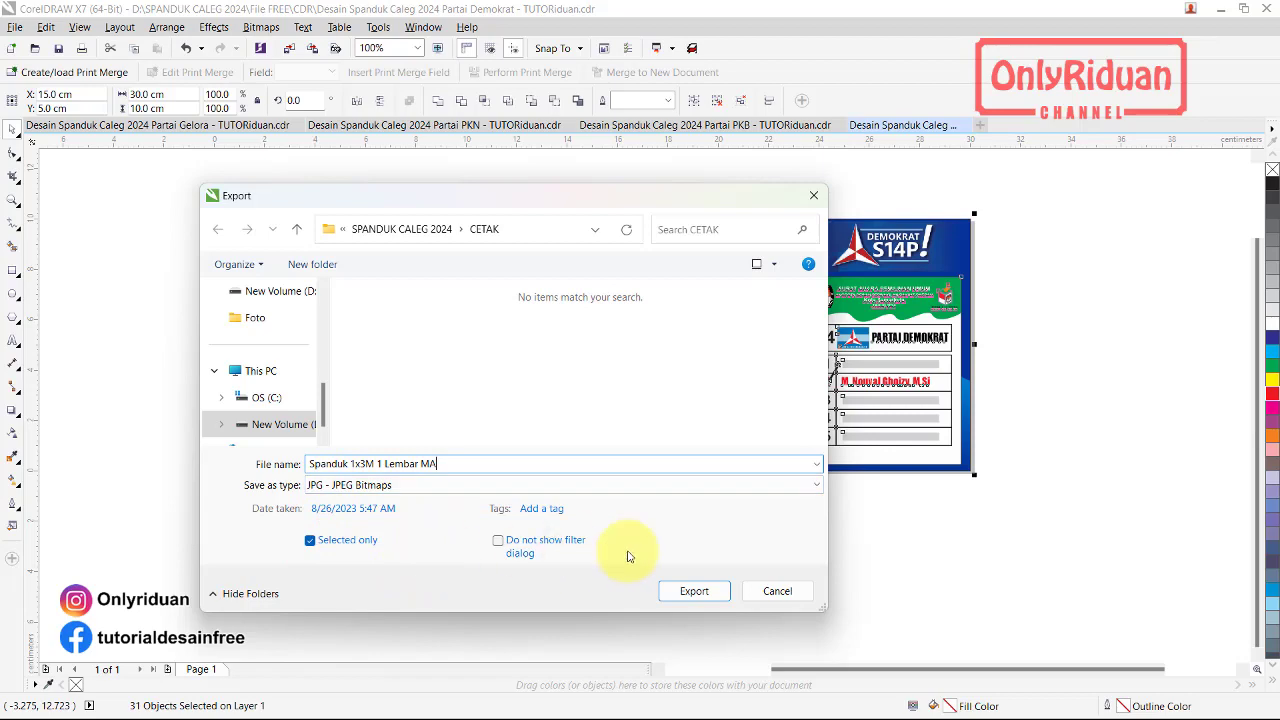
- Start the JPEG export of the banner at 150 dpi resolution and 300 cm width
left_click(694, 591)
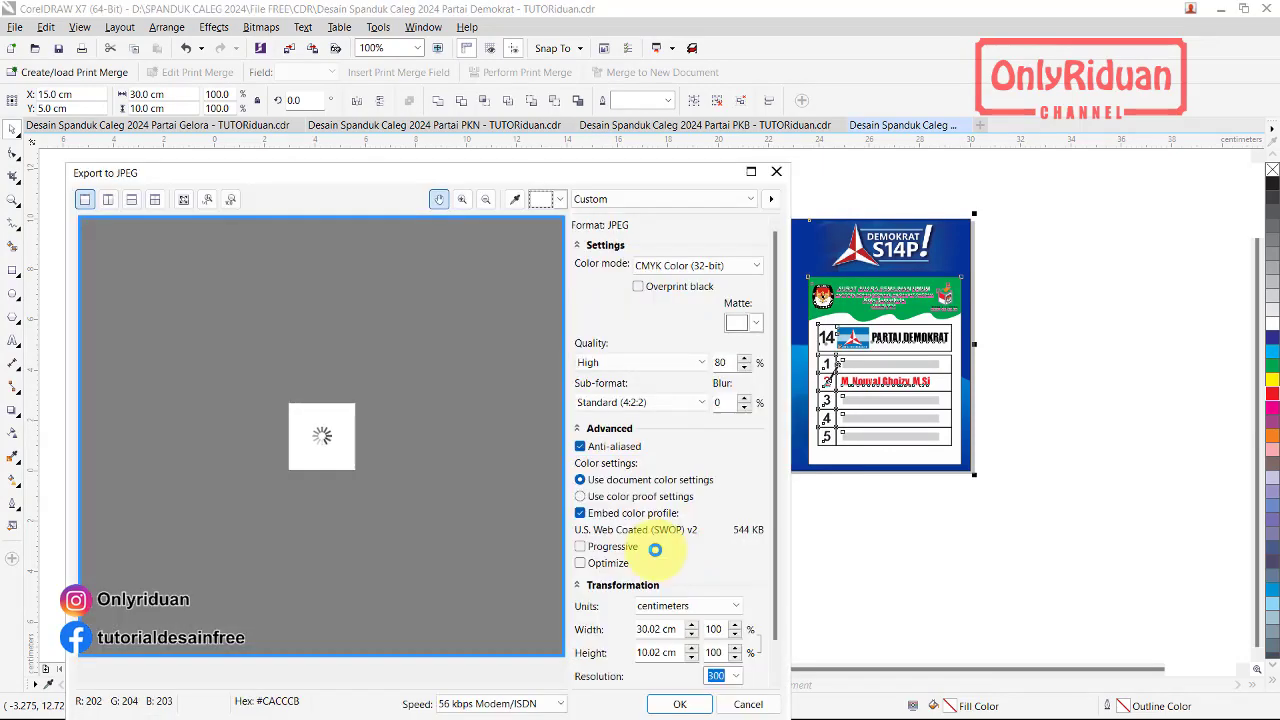
left_click_drag(600, 171, 691, 112)
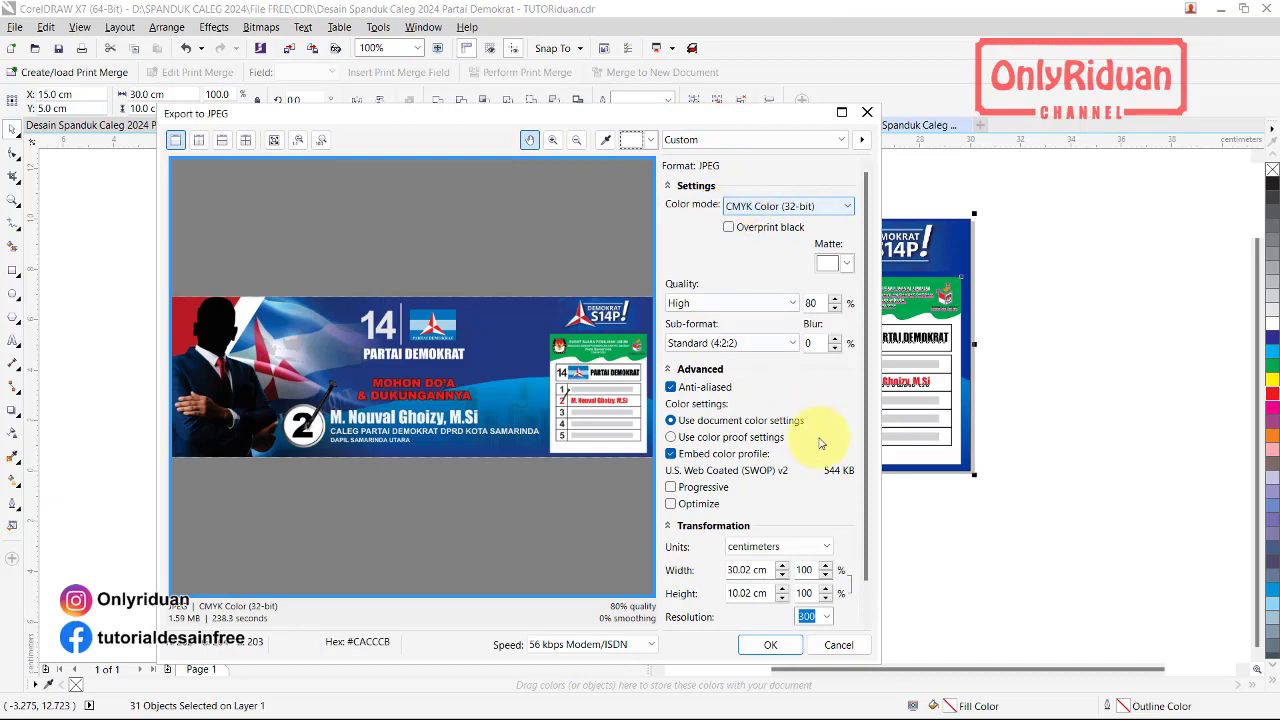
scroll(866, 543, "down", 1)
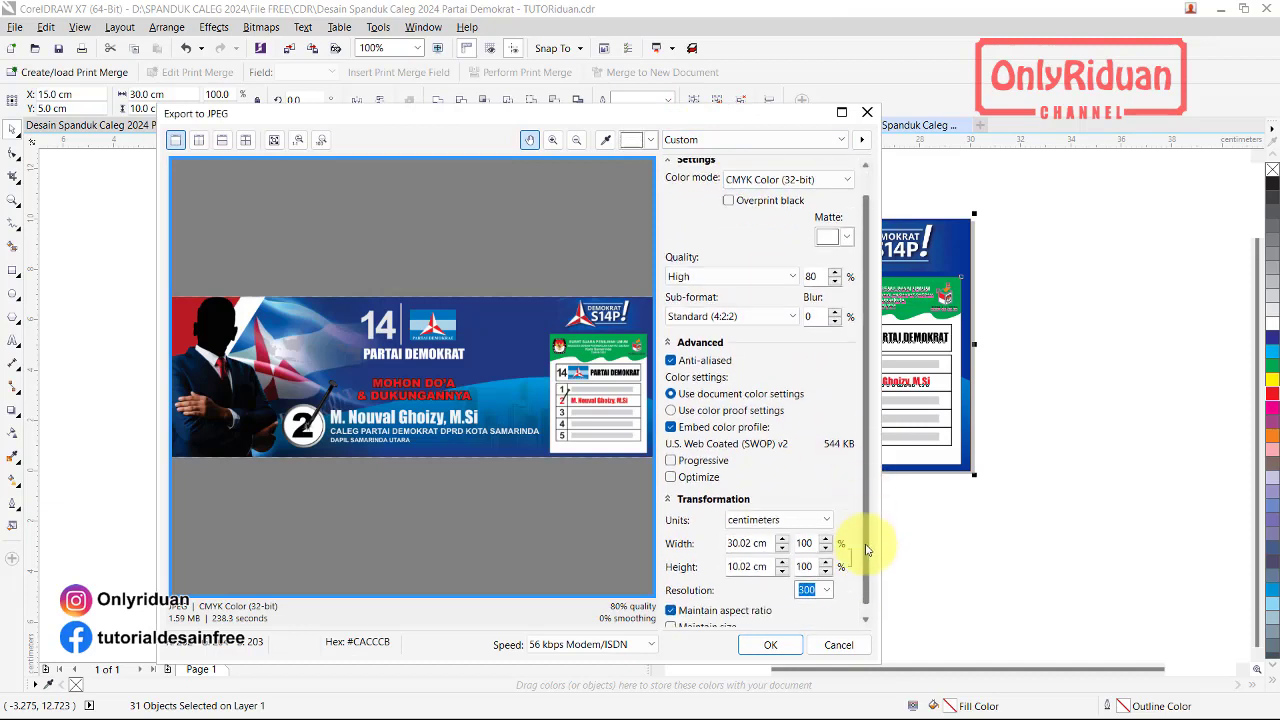
left_click(826, 584)
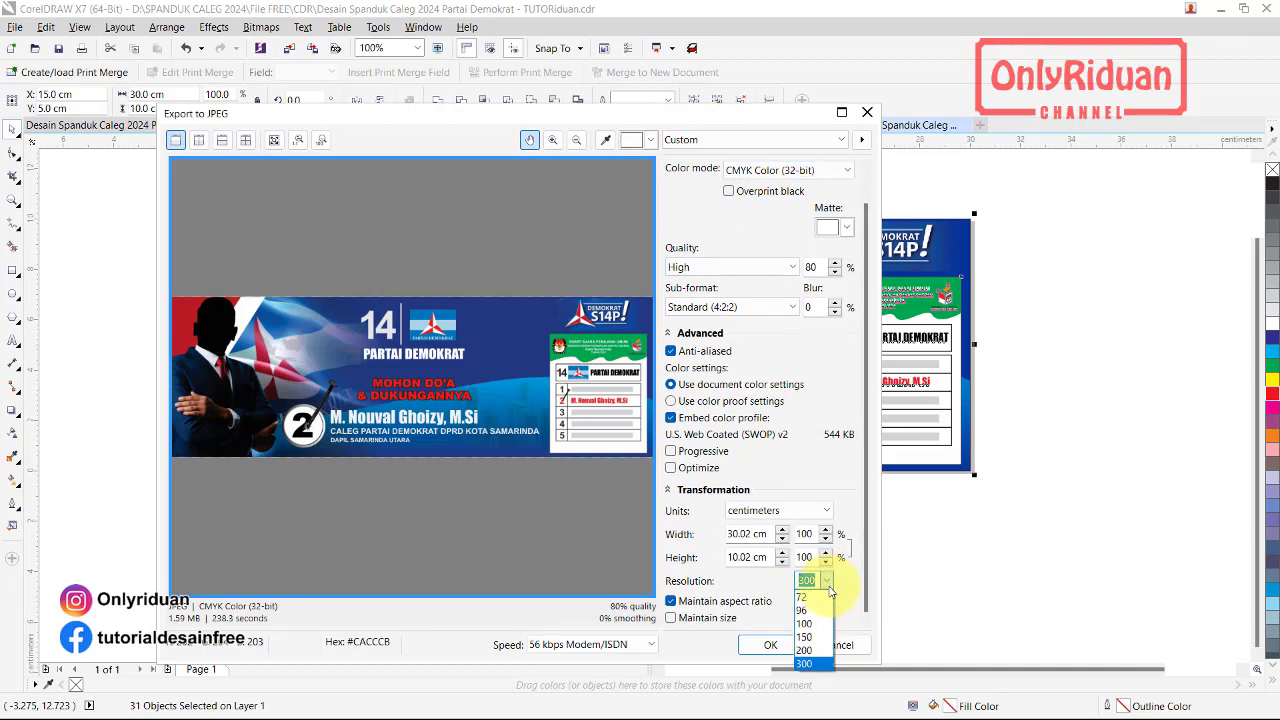
left_click(813, 638)
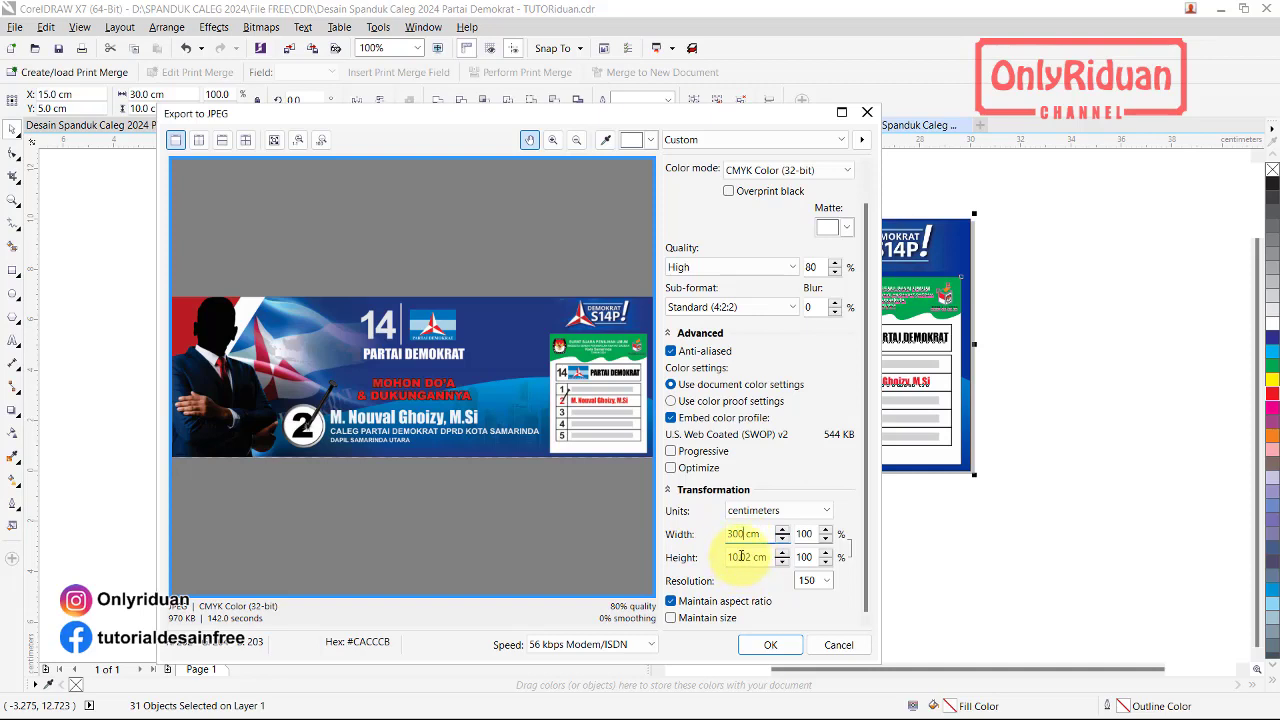
left_click(741, 556)
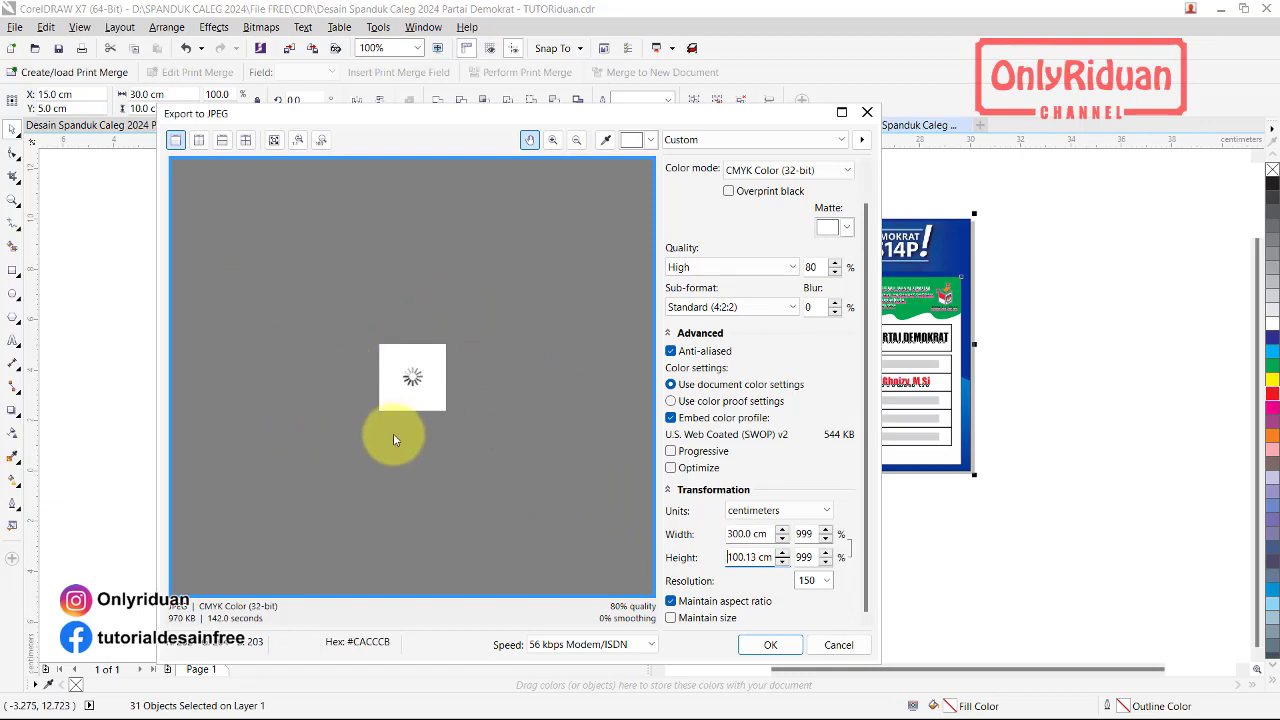
- Pan and zoom the export preview to inspect the banner at full size
left_click_drag(393, 438, 337, 303)
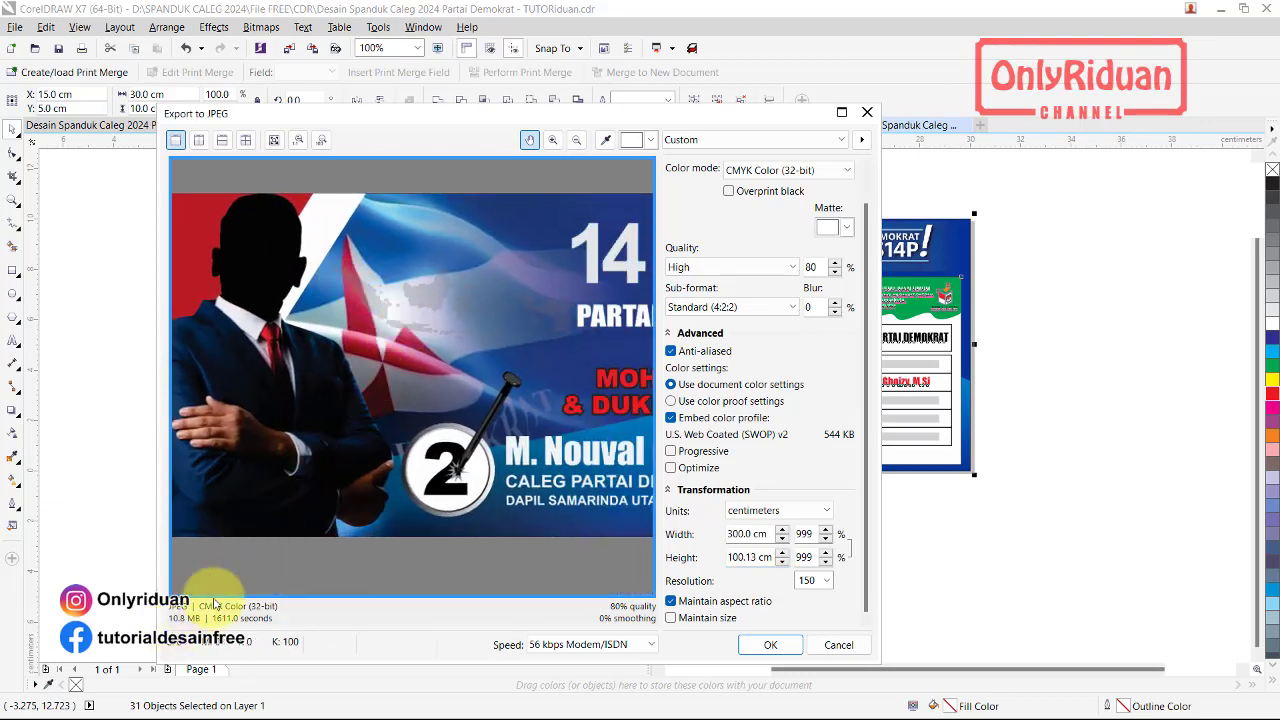
scroll(337, 400, "down", 2)
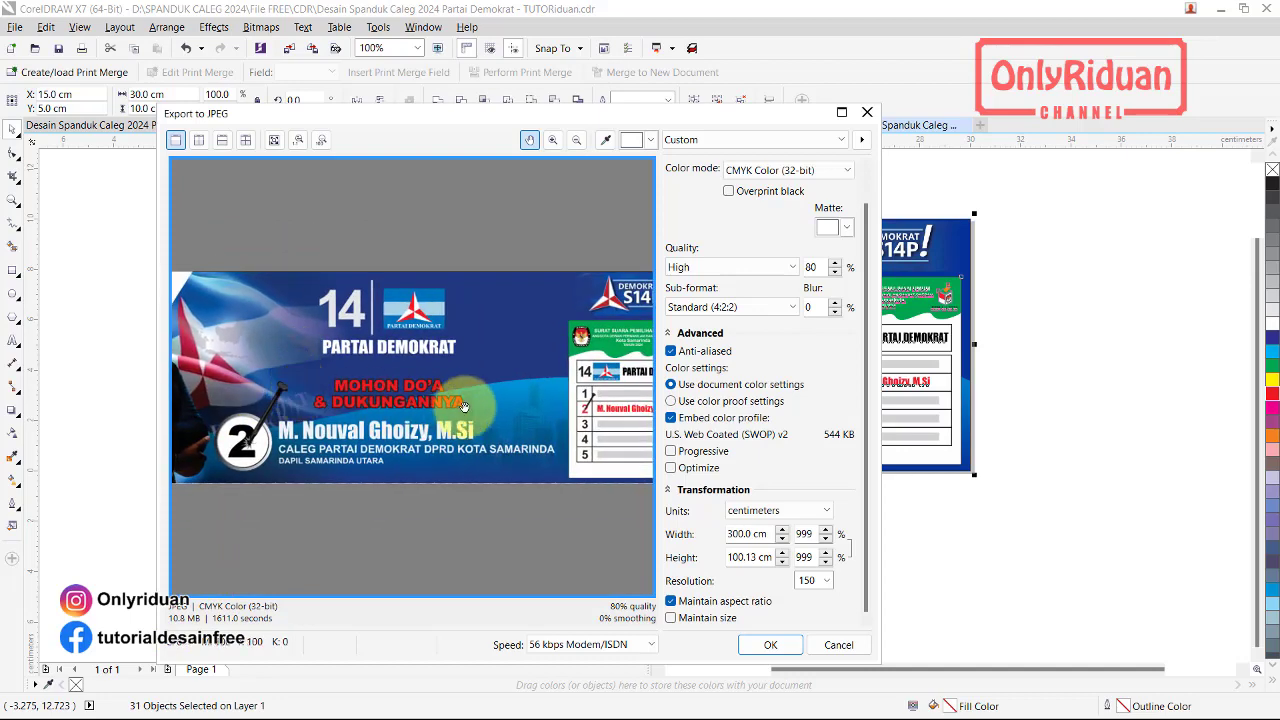
scroll(465, 404, "down", 1)
scroll(470, 403, "up", 1)
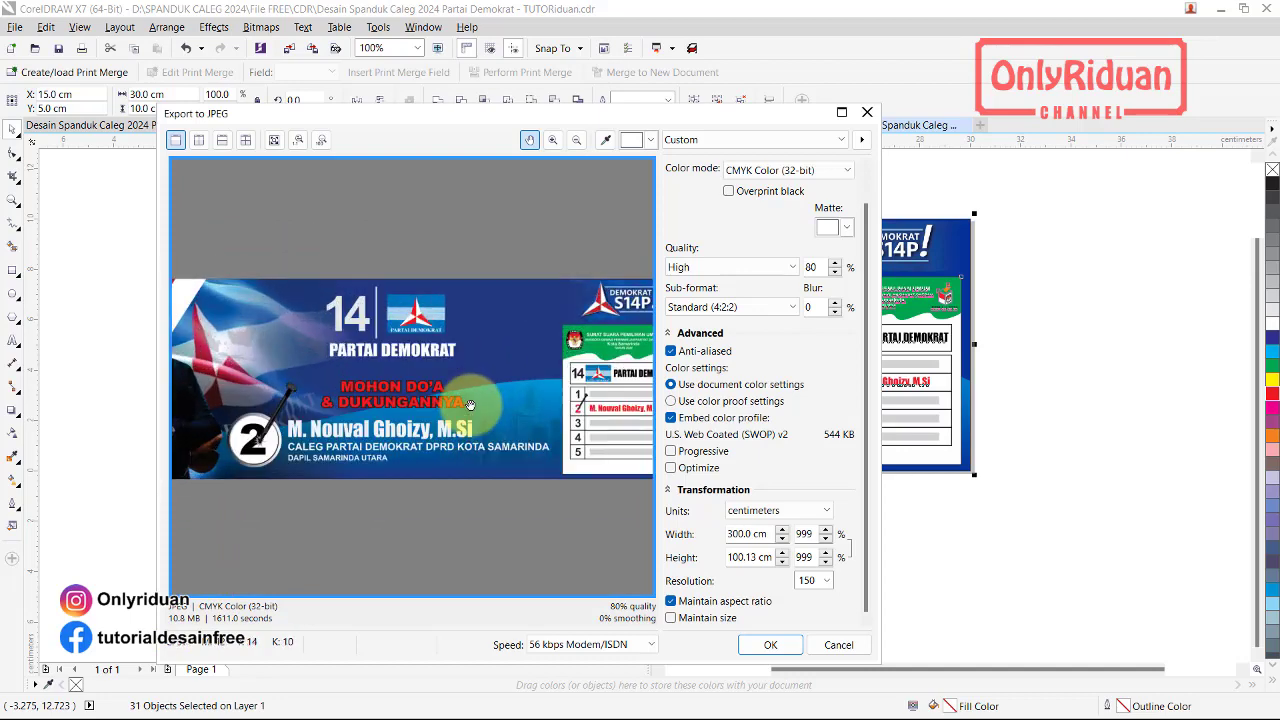
scroll(470, 404, "up", 2)
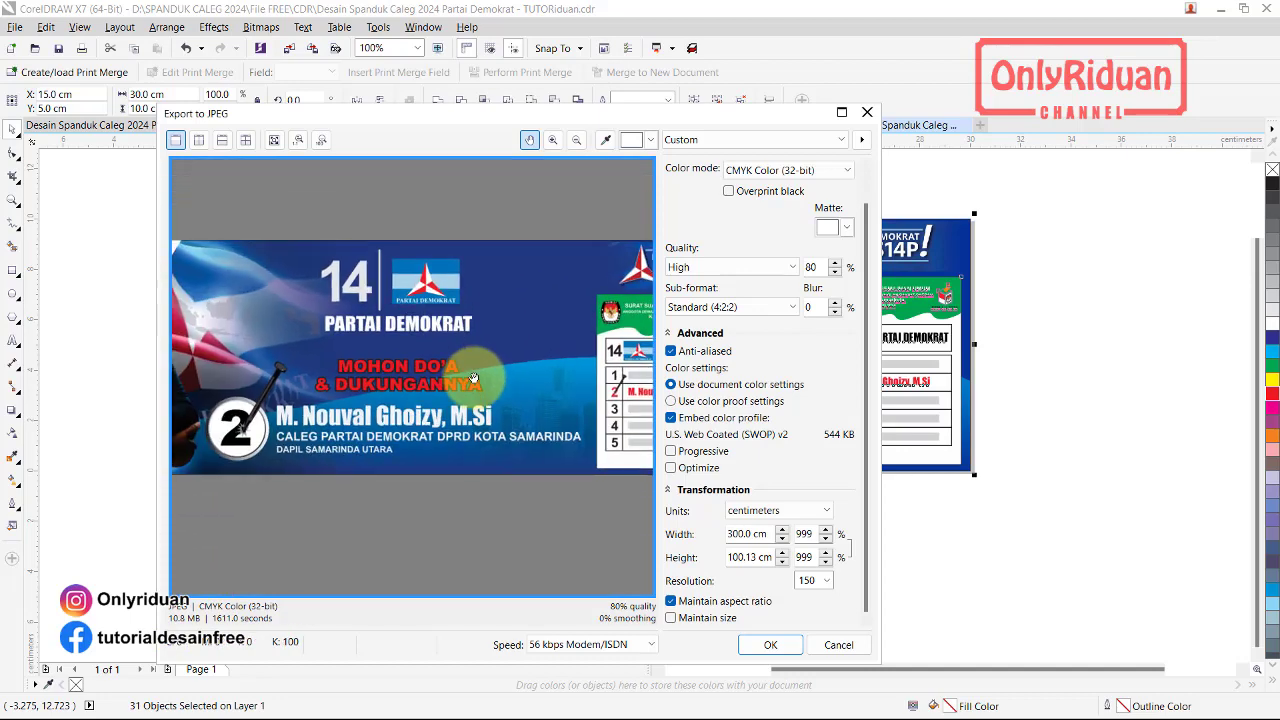
scroll(474, 378, "up", 3)
scroll(474, 378, "down", 2)
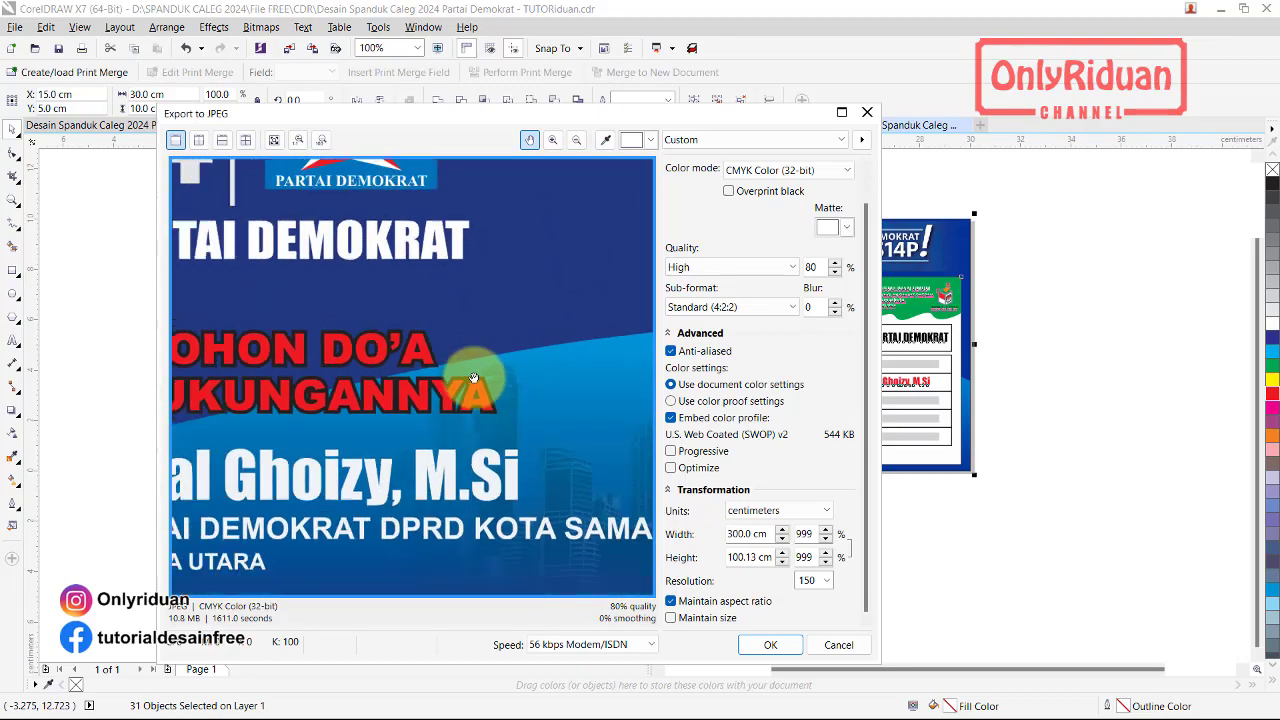
- Check the ballot and slogan areas up close, then run the 150 dpi JPEG export
left_click_drag(474, 378, 431, 377)
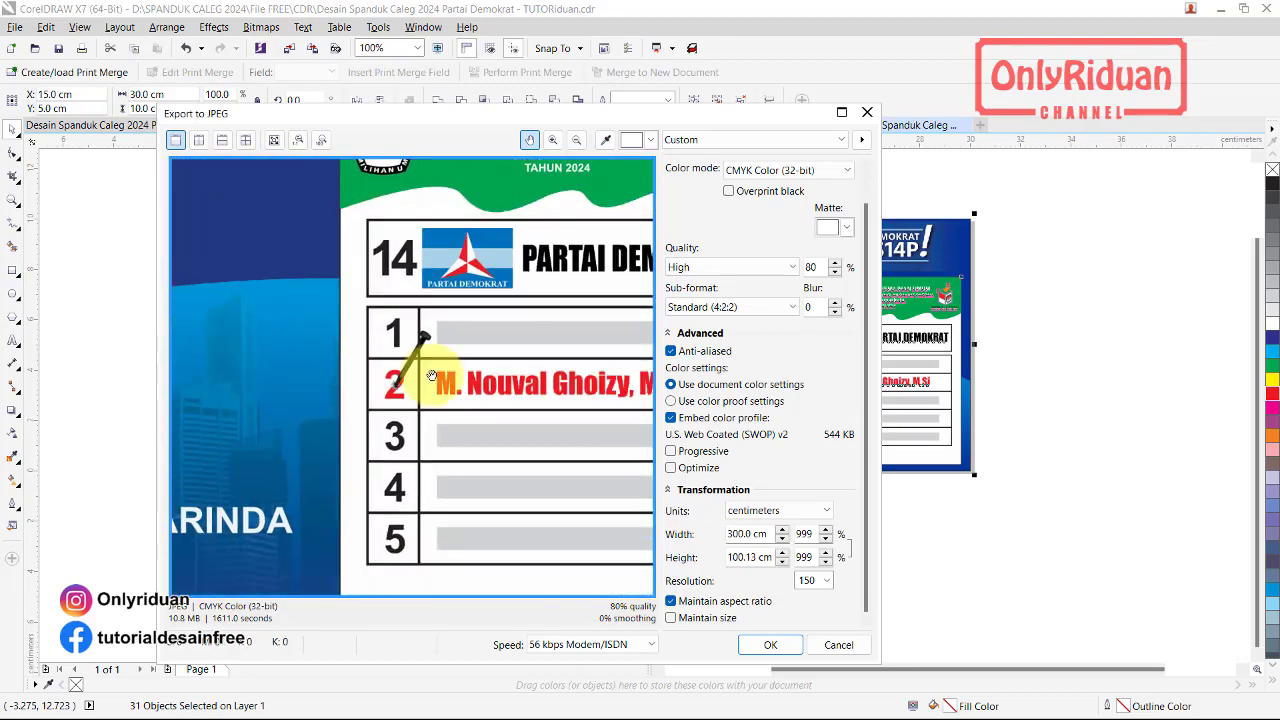
scroll(457, 345, "up", 2)
scroll(460, 346, "down", 3)
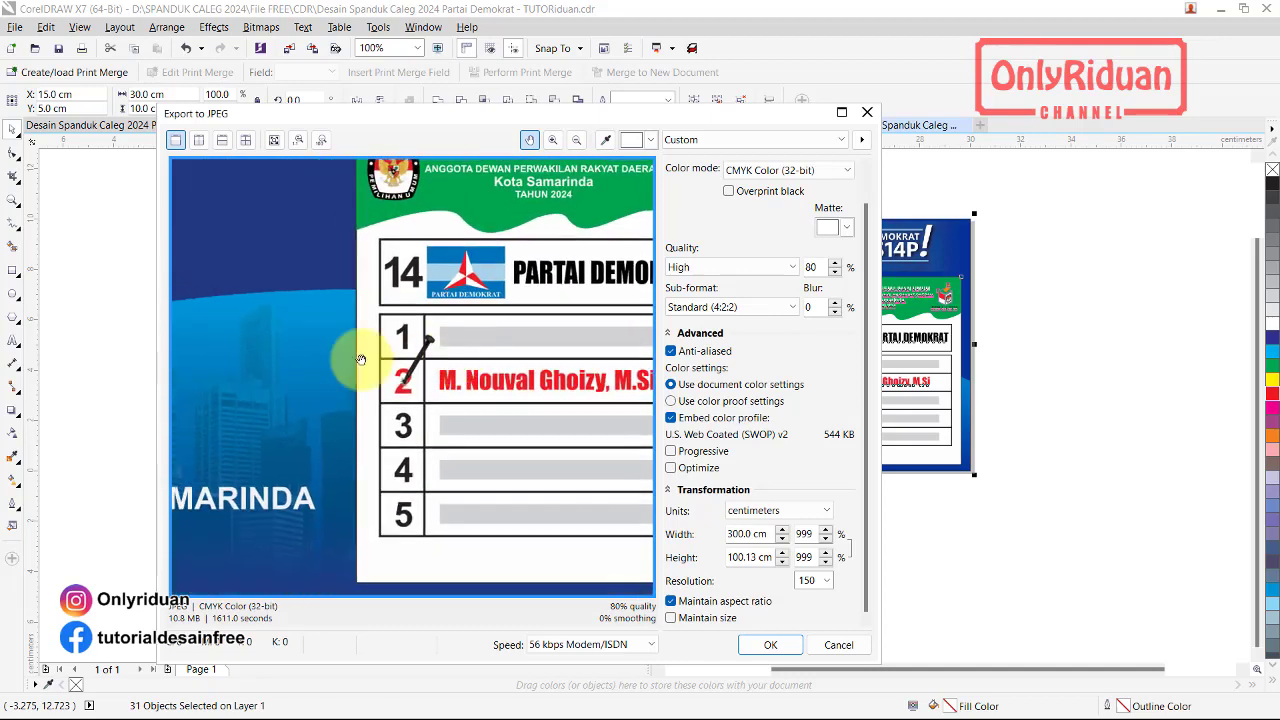
left_click_drag(361, 359, 543, 391)
scroll(412, 352, "up", 1)
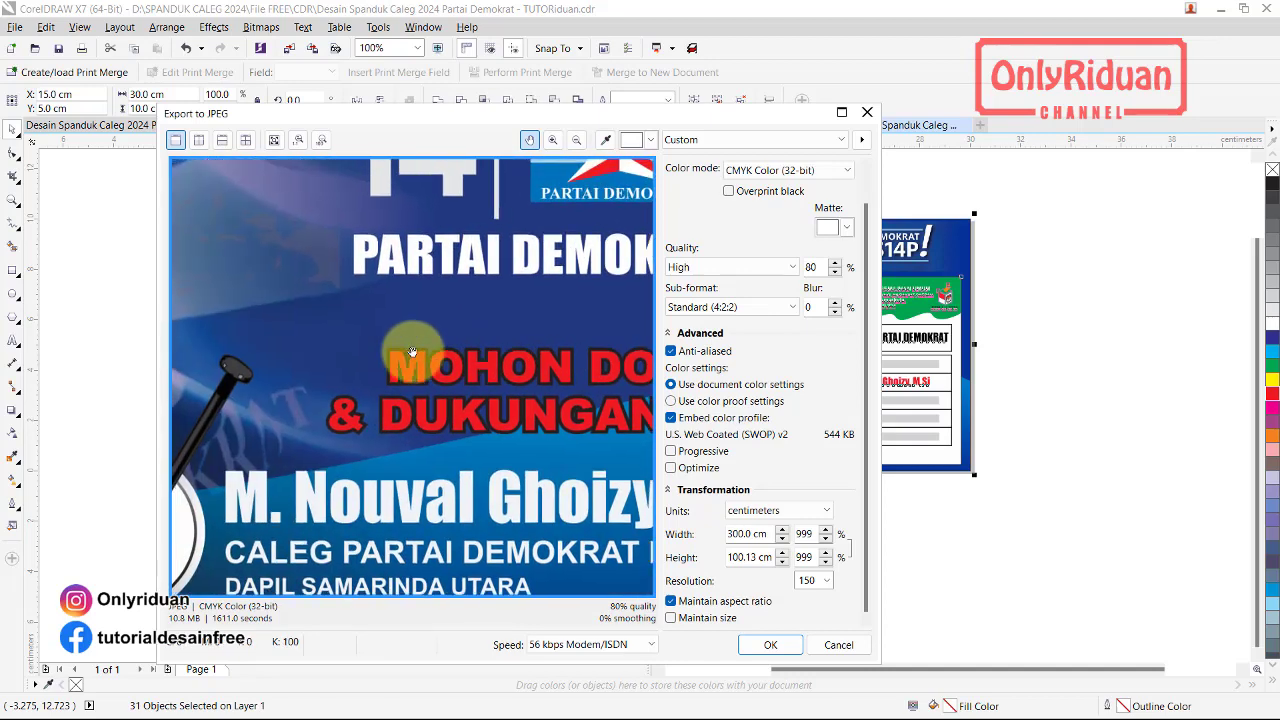
left_click_drag(305, 323, 380, 311)
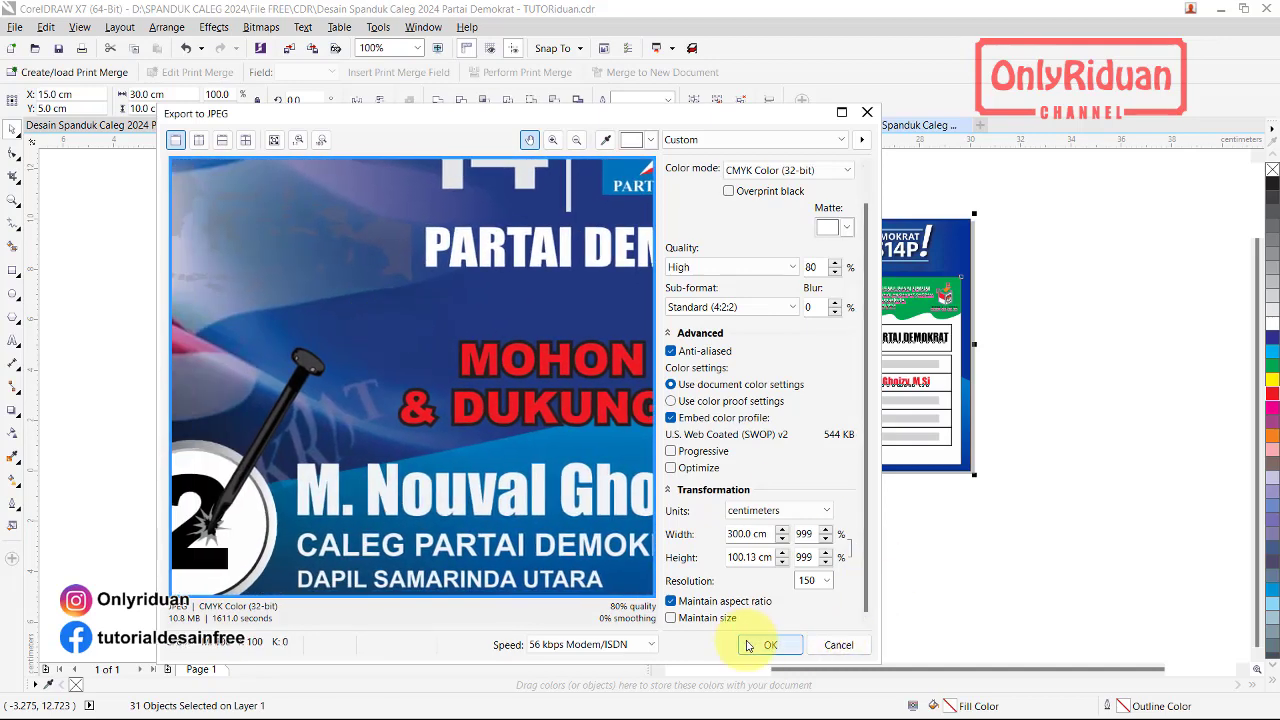
left_click(768, 645)
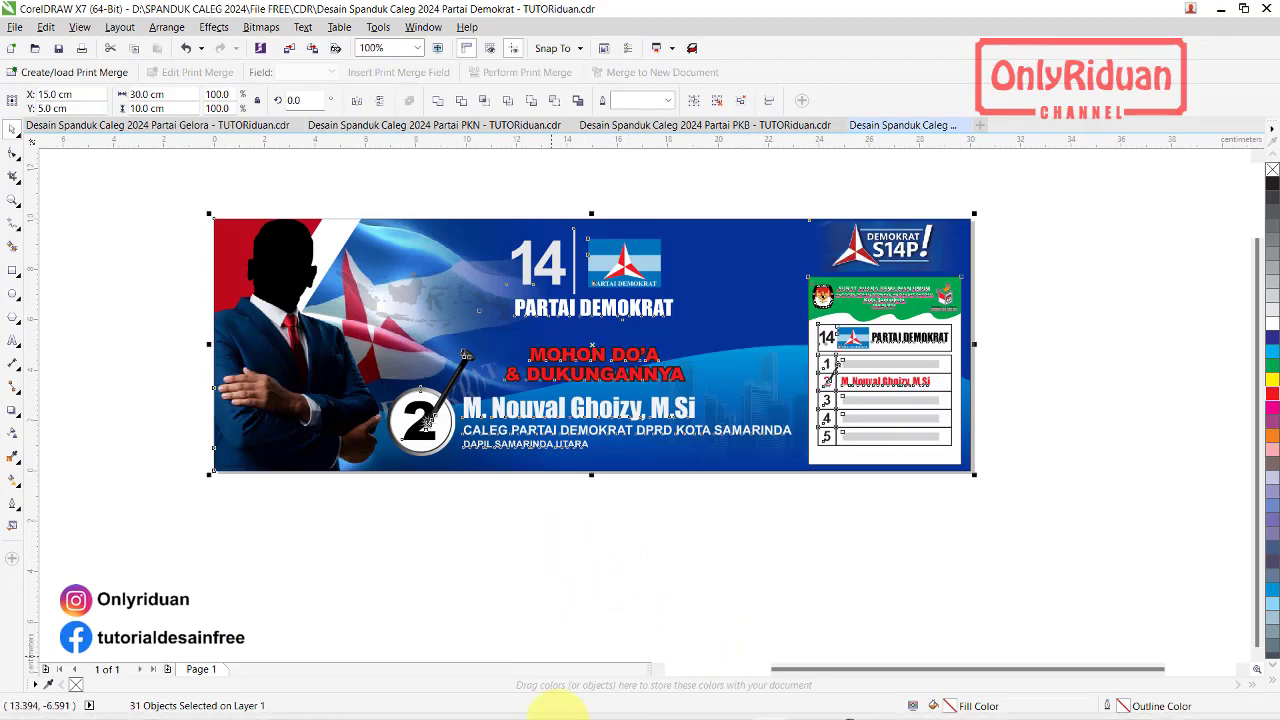
- Confirm the Spanduk 1x3M 1 Lembar MA JPEG is in CETAK, then switch to the Gelora banner
mouse_move(565, 713)
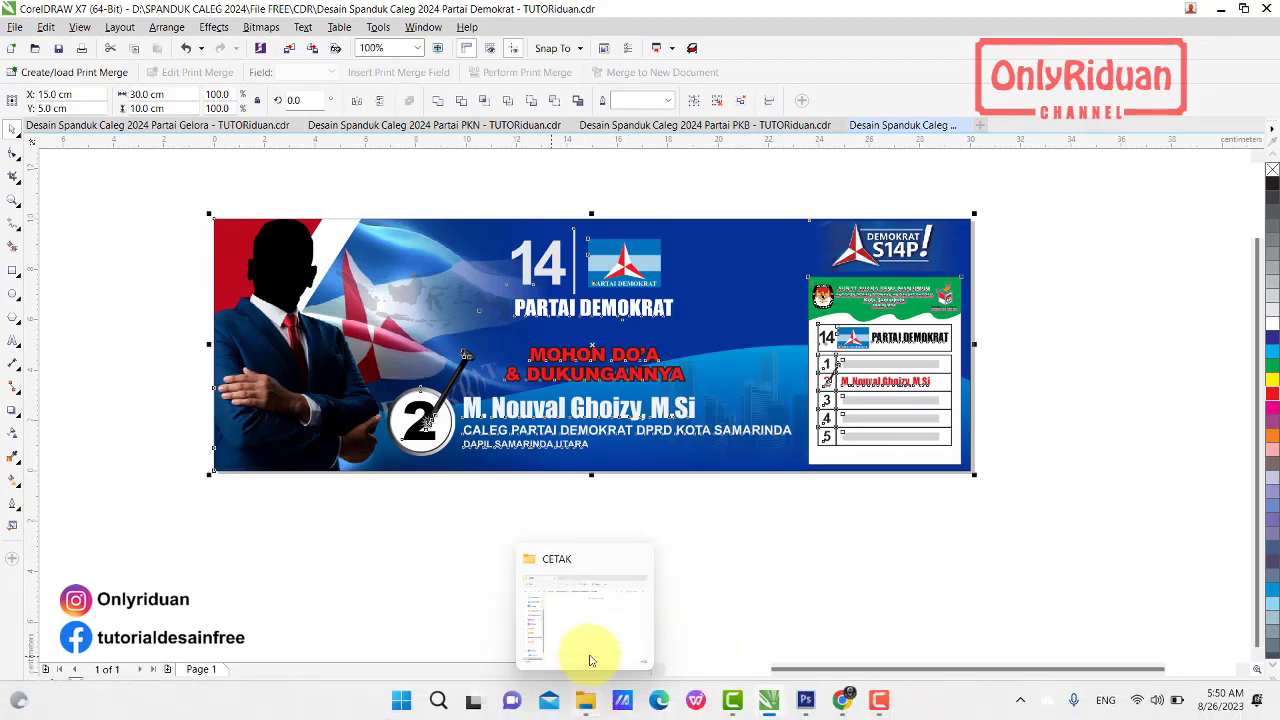
left_click(583, 637)
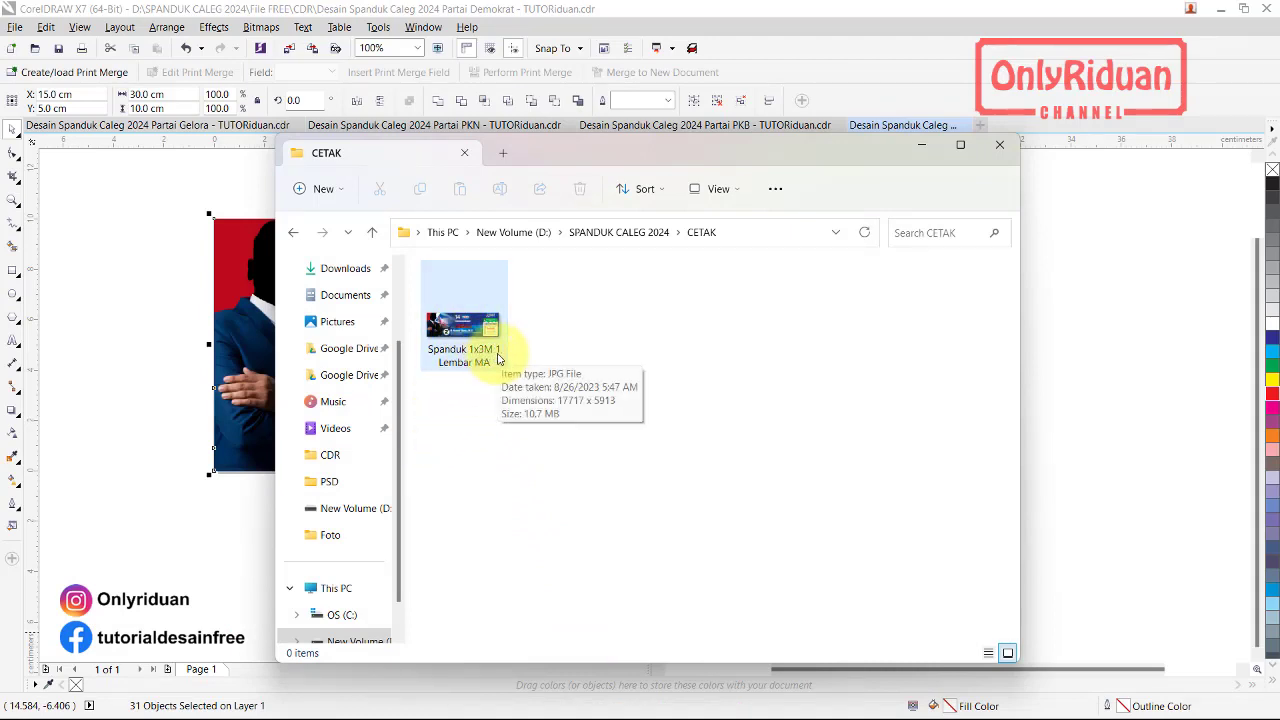
left_click(922, 147)
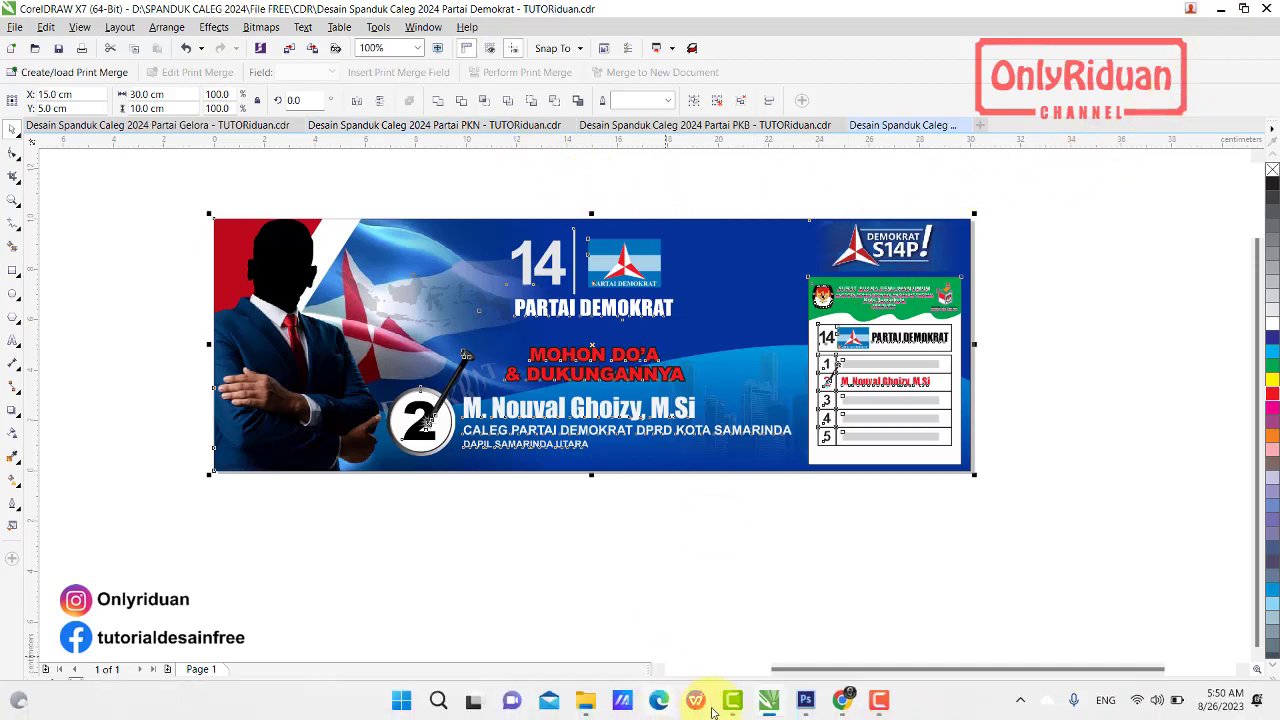
left_click(806, 700)
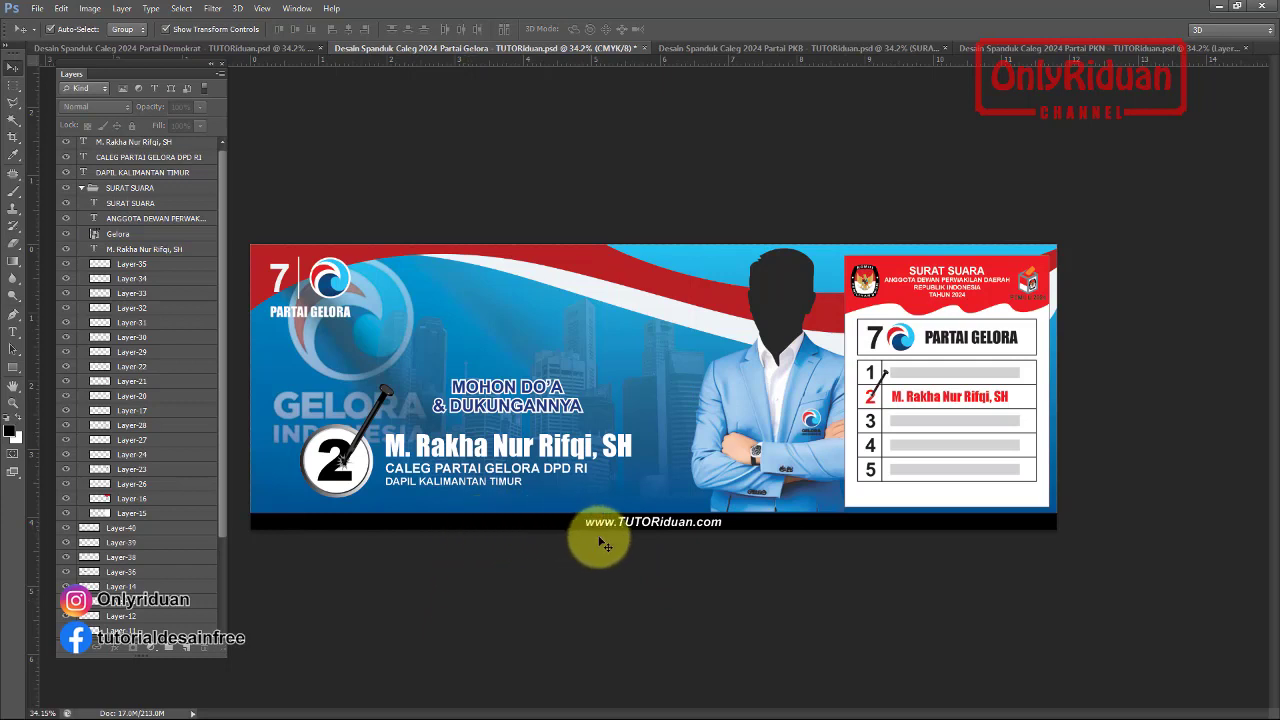
left_click(636, 528)
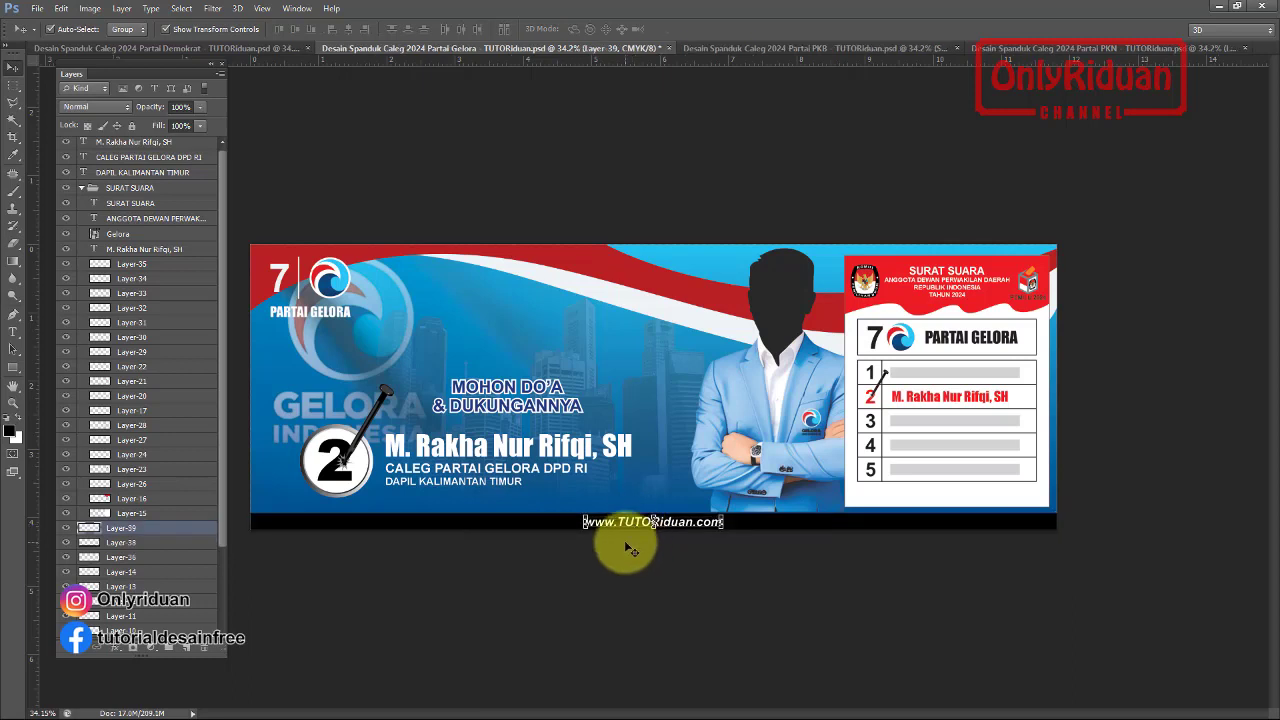
key("Delete")
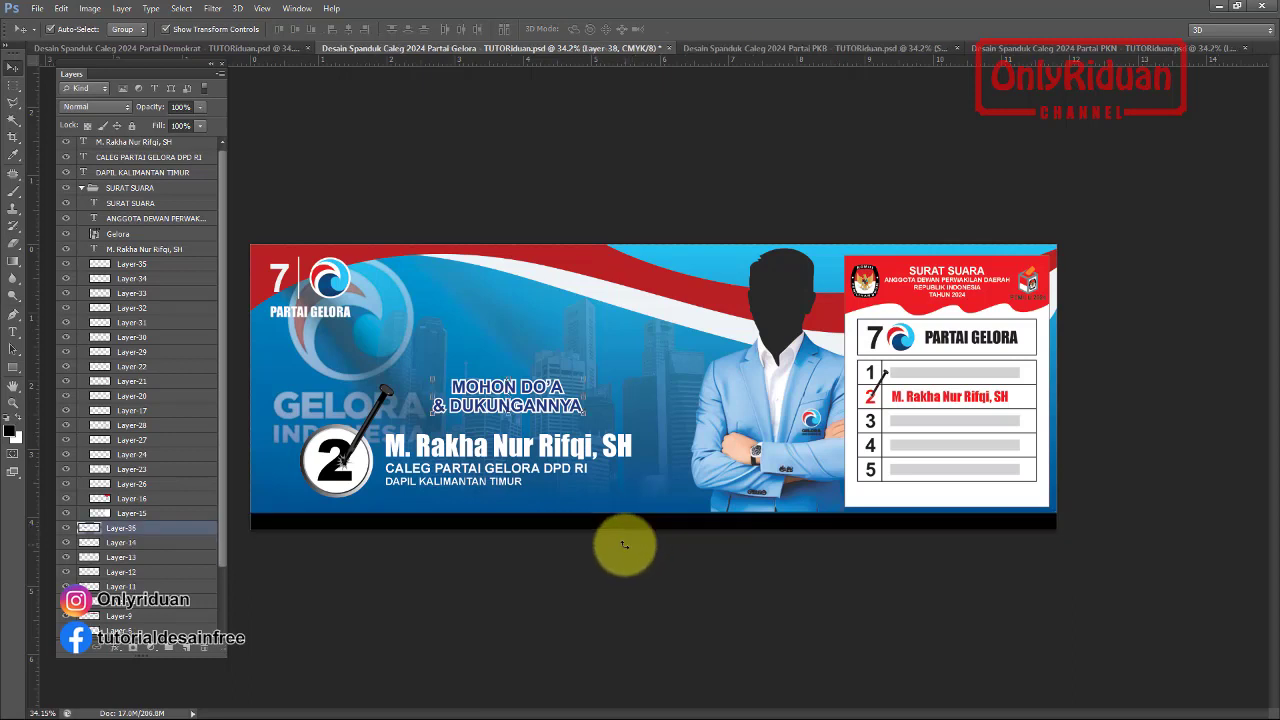
key("Delete")
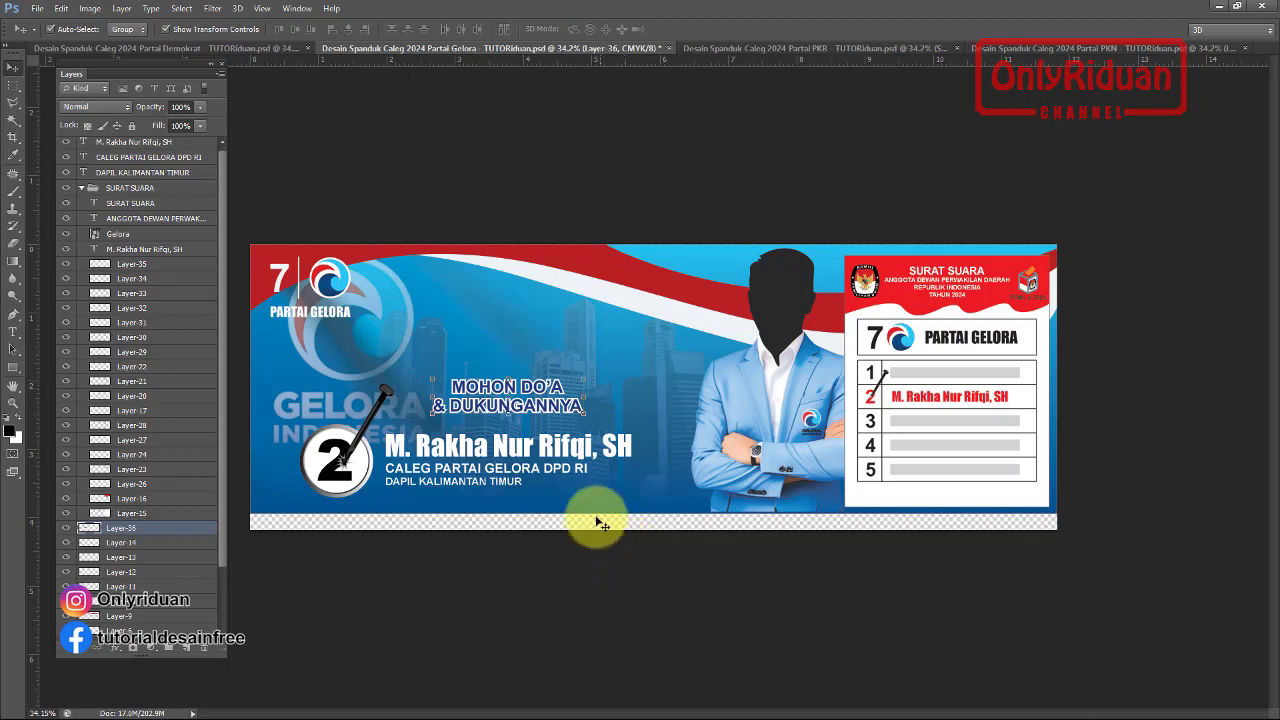
- Crop away the empty bottom strip so the canvas ends at the blue background's edge
left_click(13, 136)
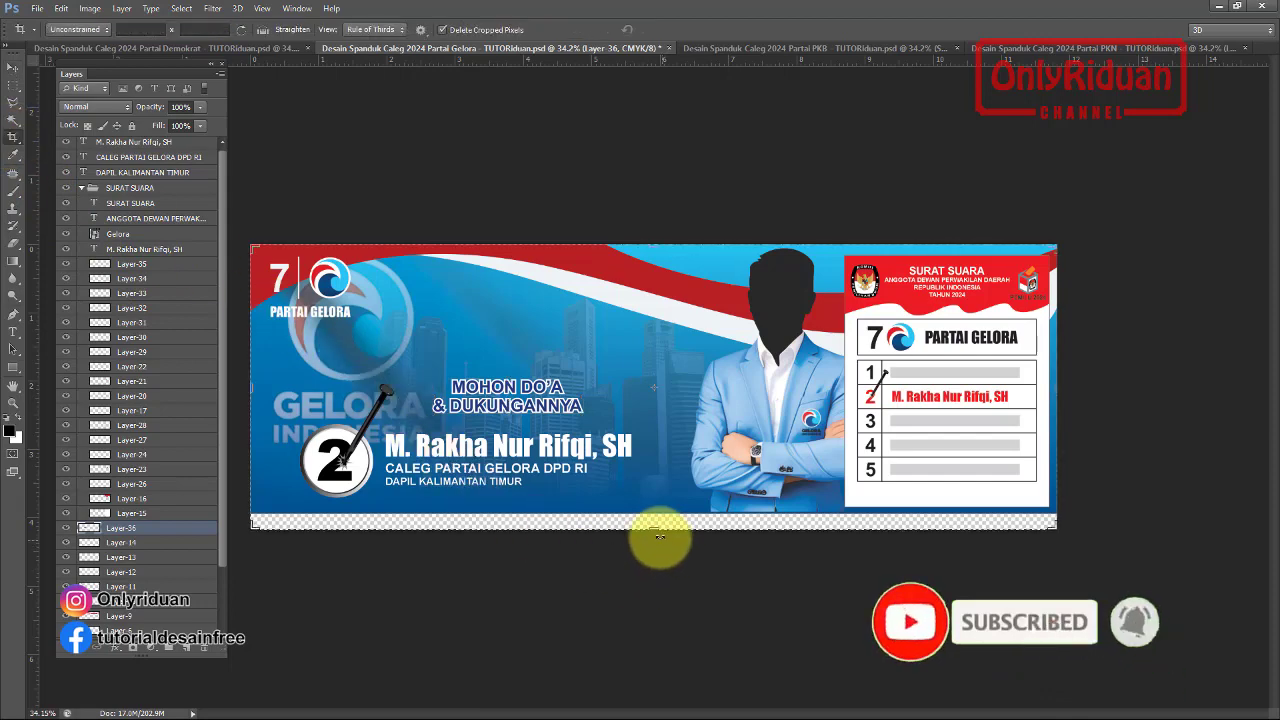
left_click_drag(654, 526, 654, 518)
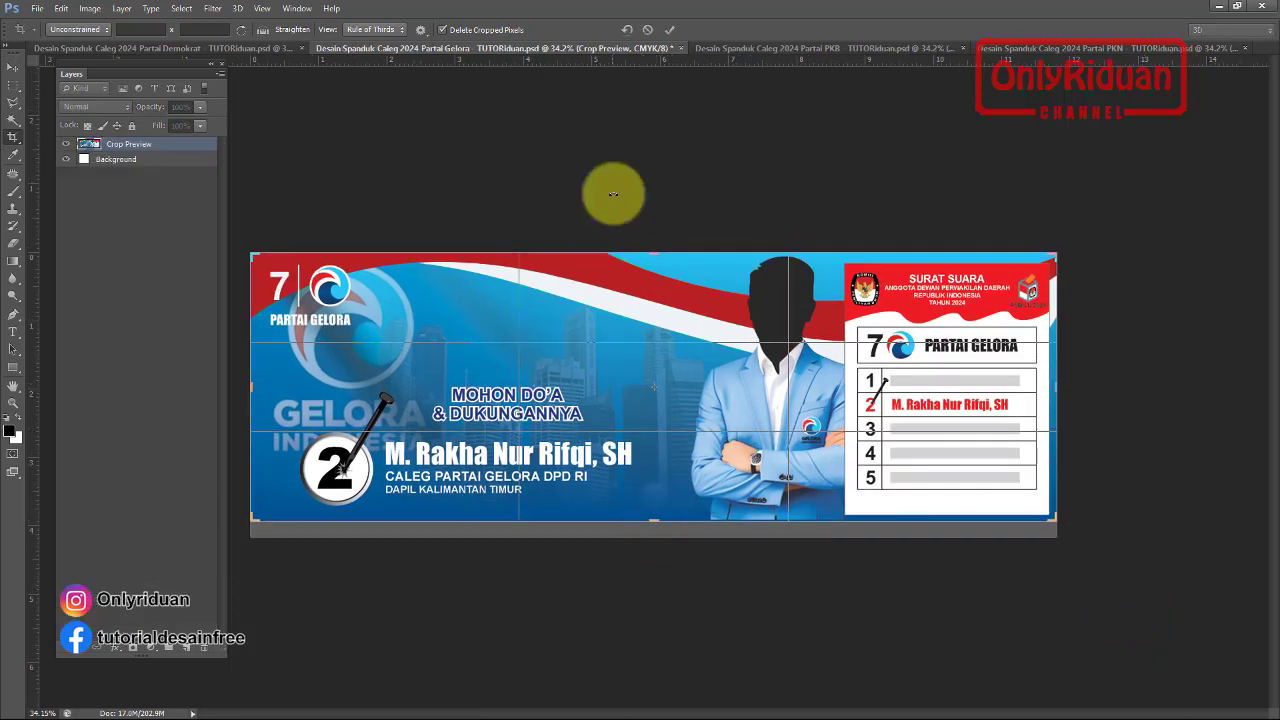
left_click(671, 31)
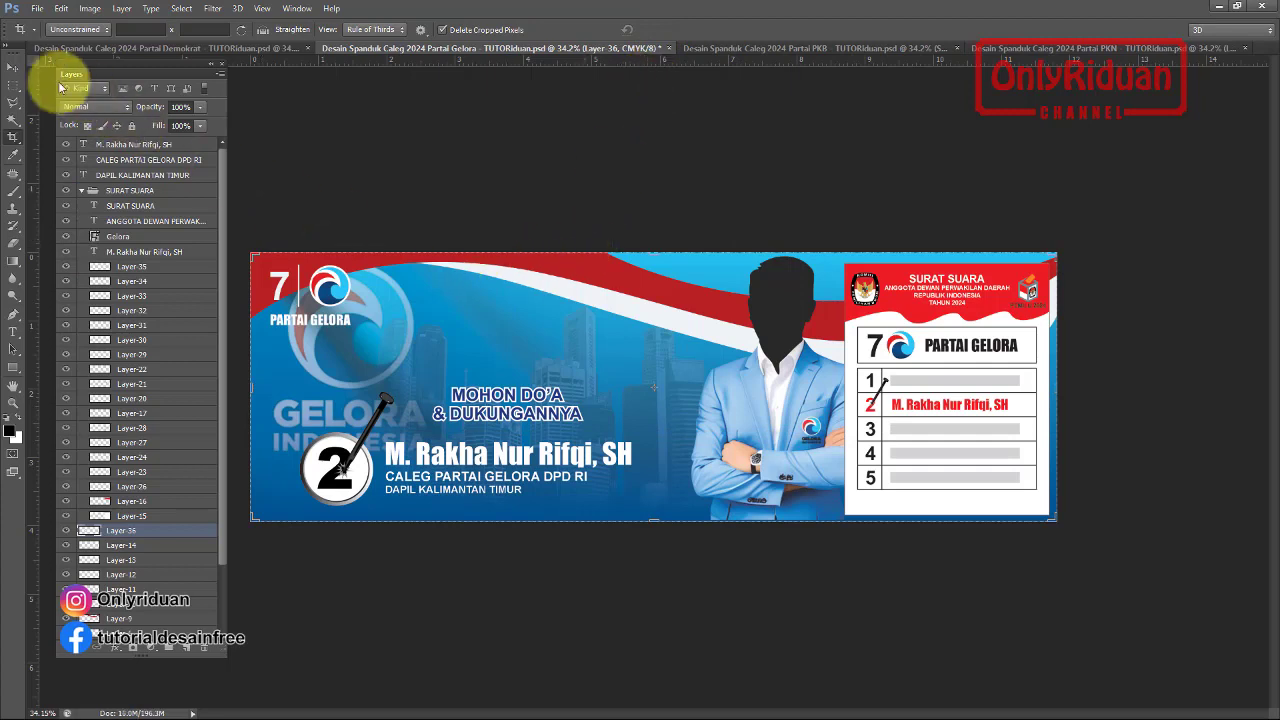
left_click(9, 66)
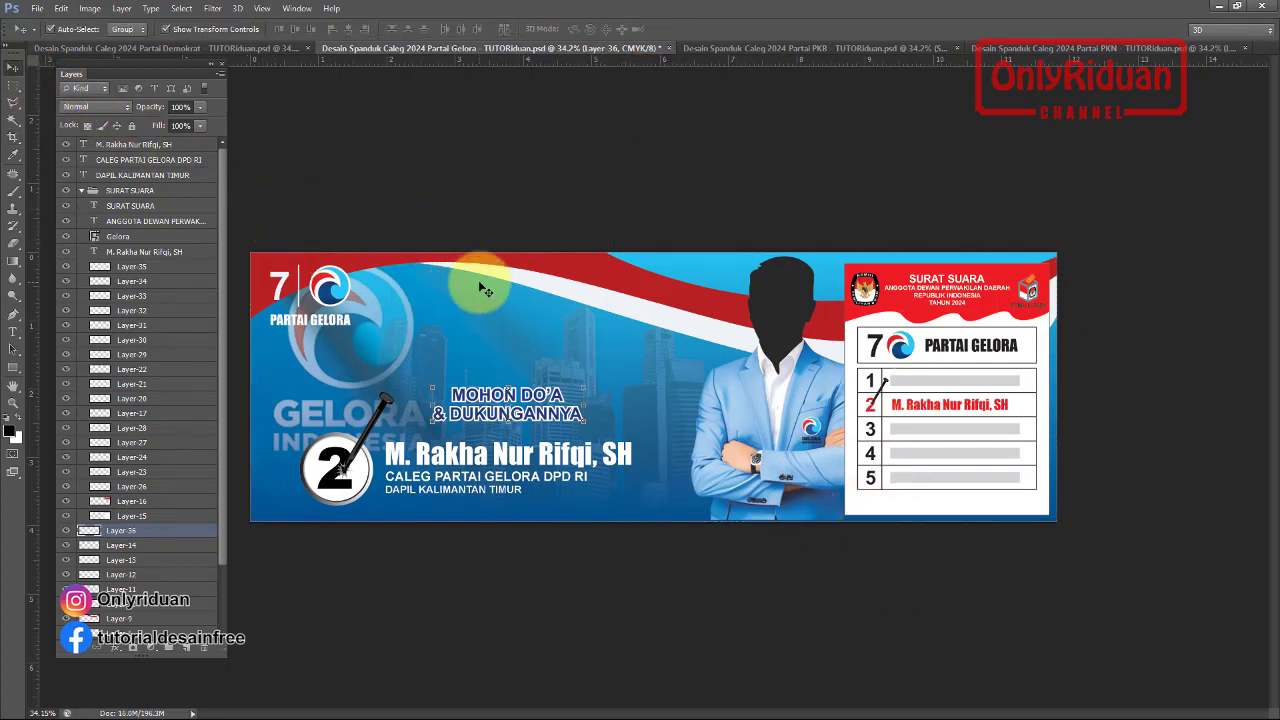
- Resize the banner to 300 cm wide at 150 pixels/inch, giving 300 × 100.17 cm
left_click(89, 9)
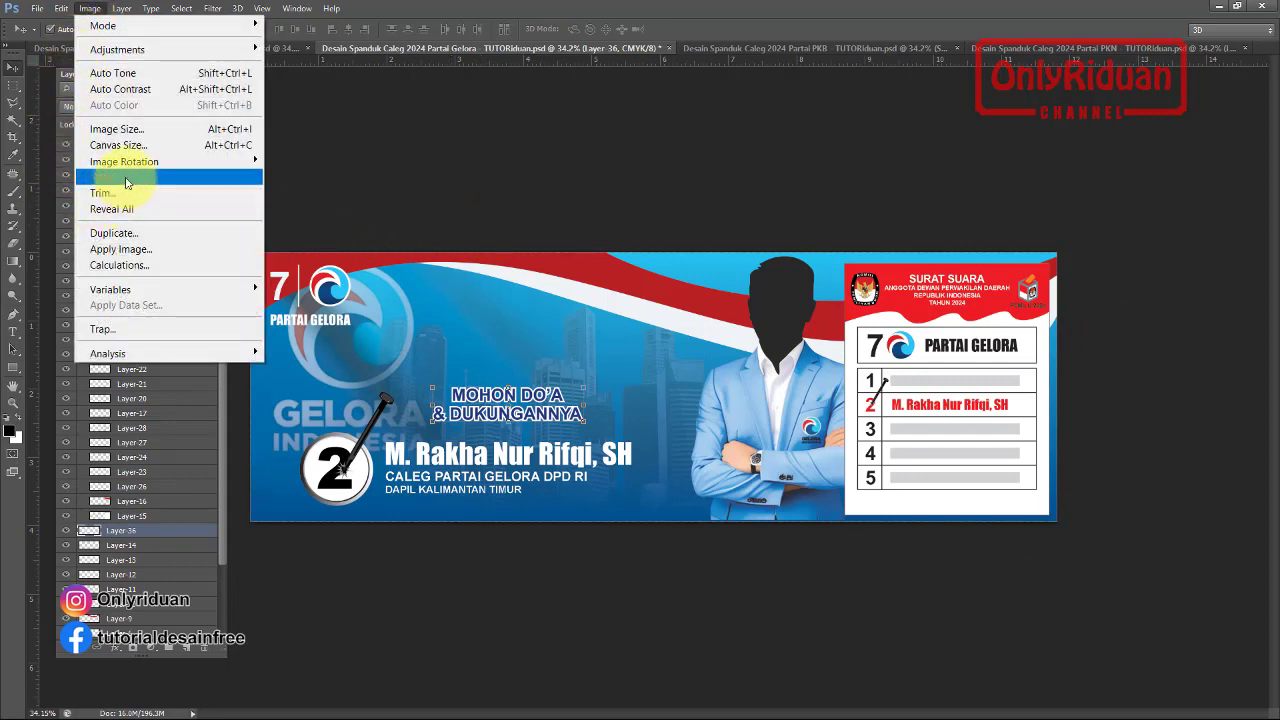
left_click(112, 129)
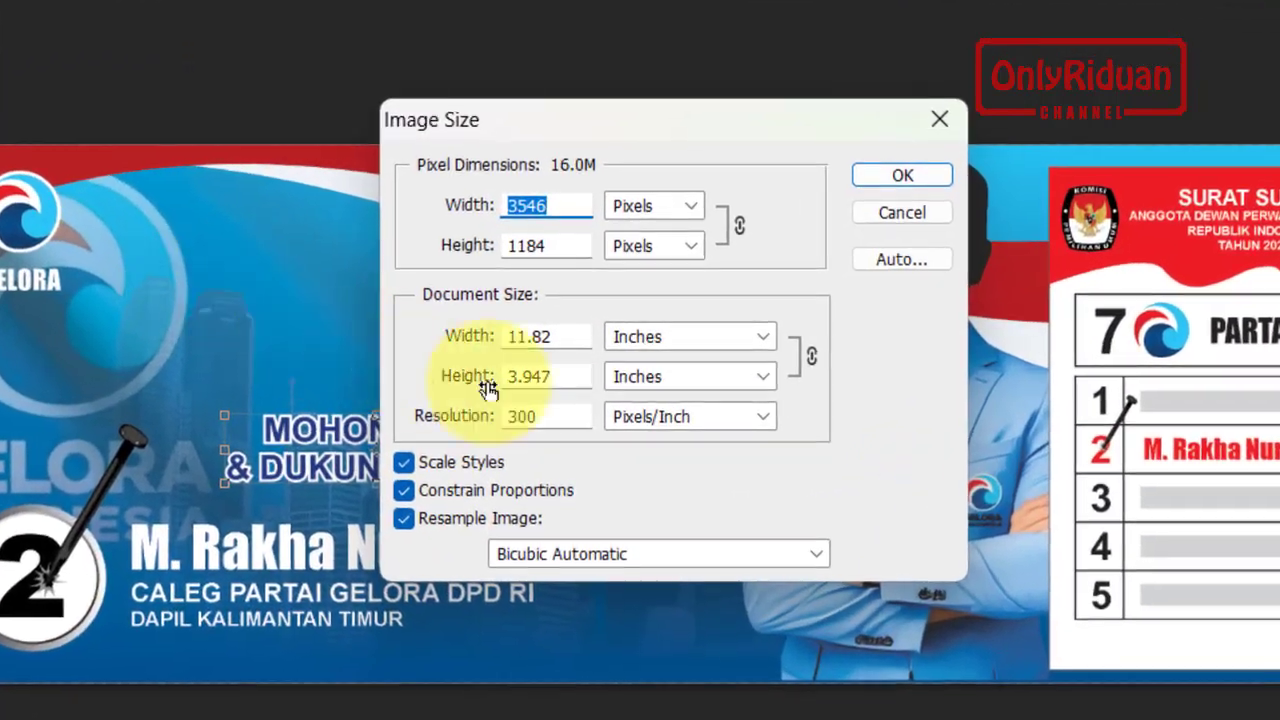
left_click(702, 341)
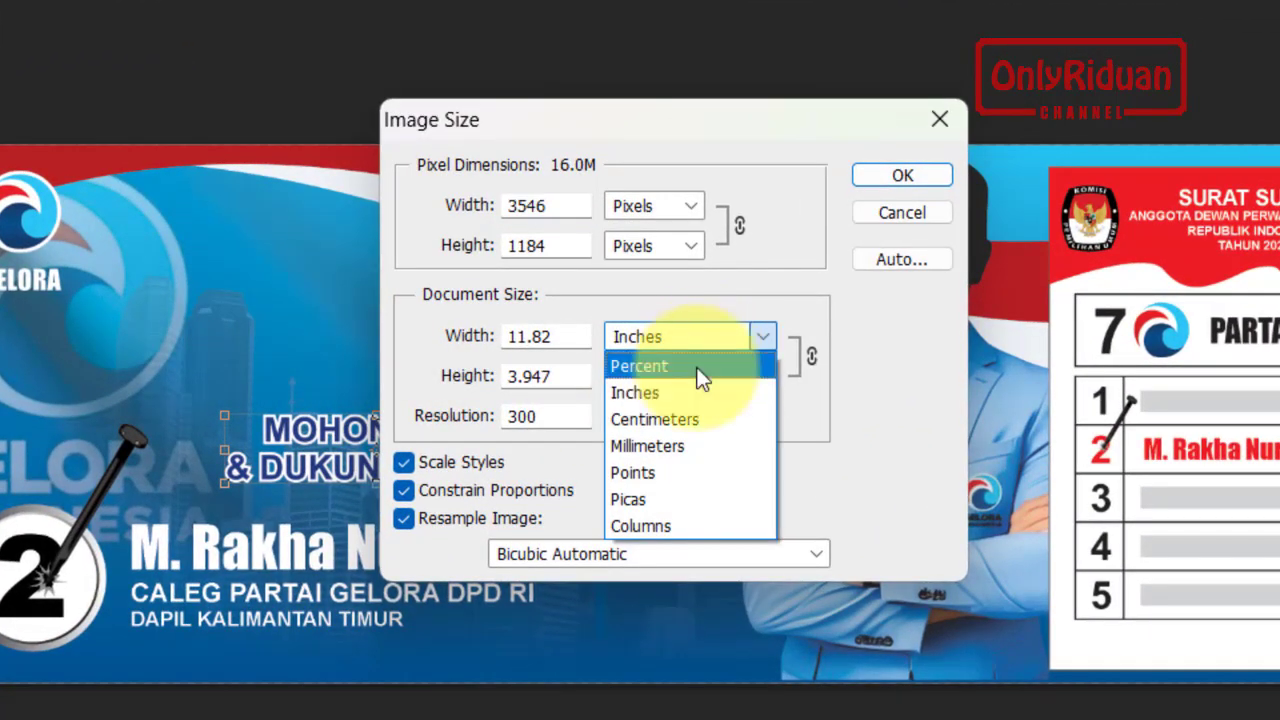
left_click(680, 416)
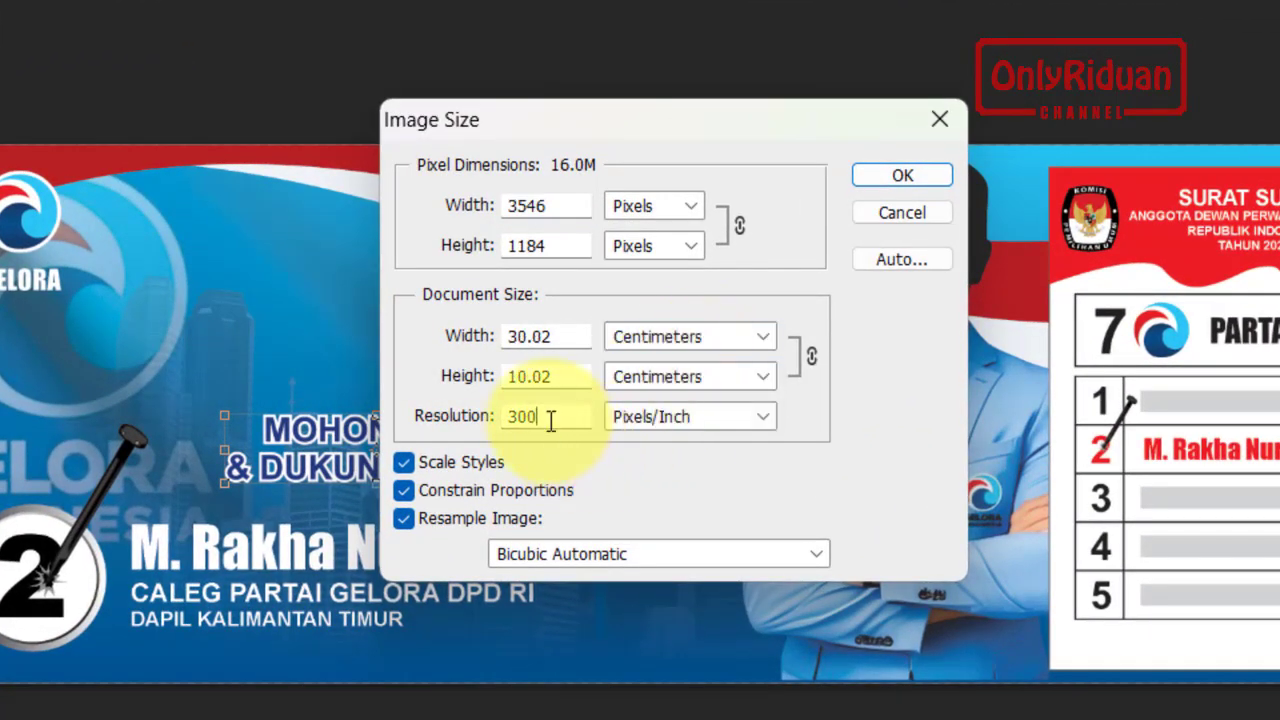
left_click_drag(551, 420, 480, 410)
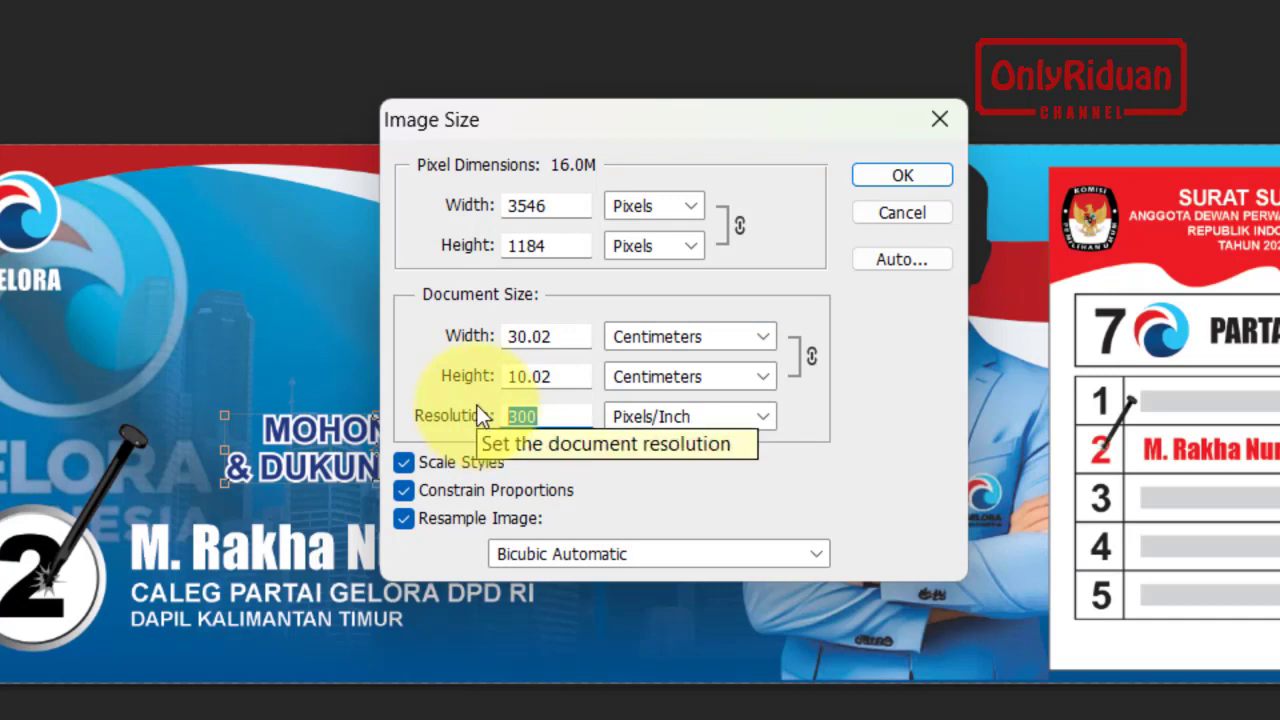
type("150")
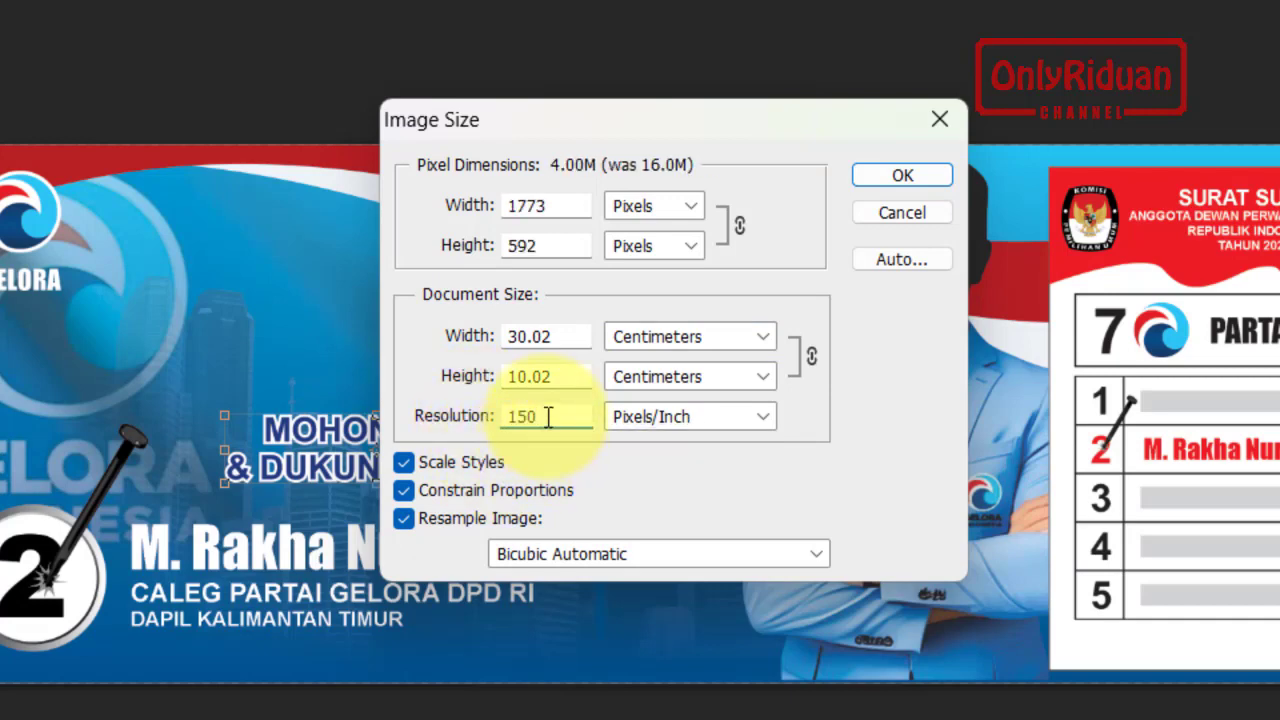
double_click(560, 337)
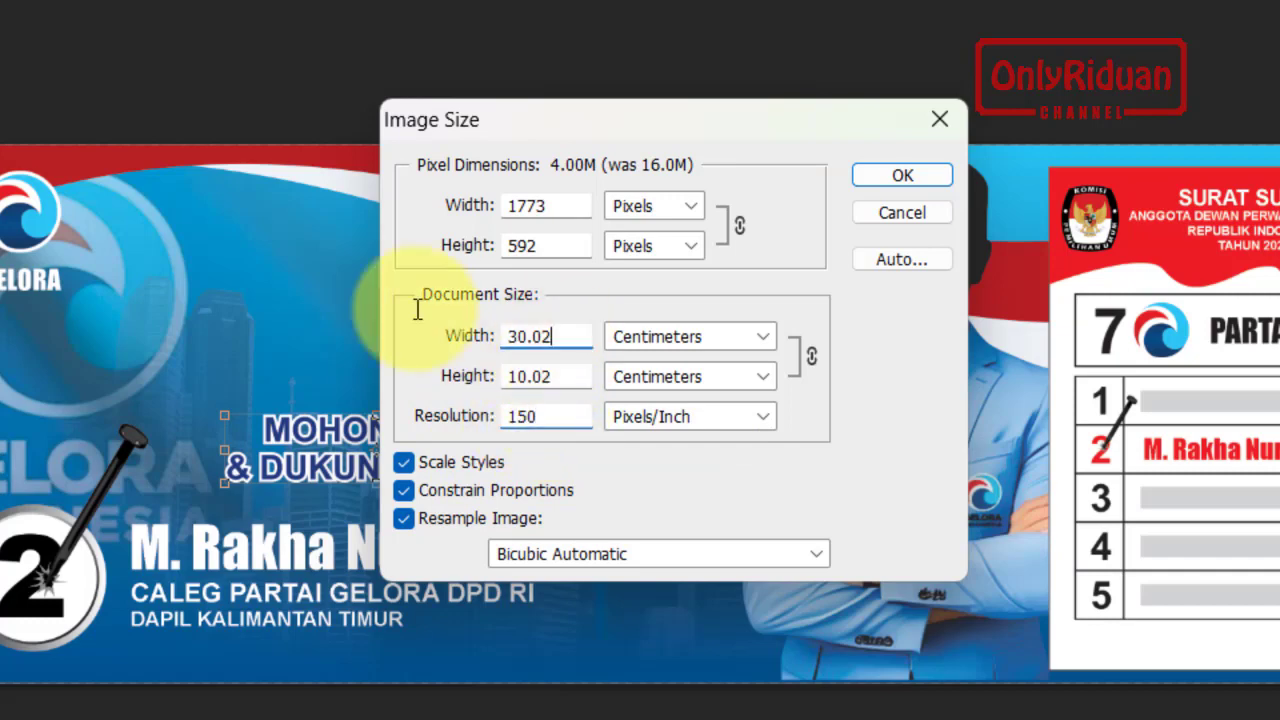
type("300")
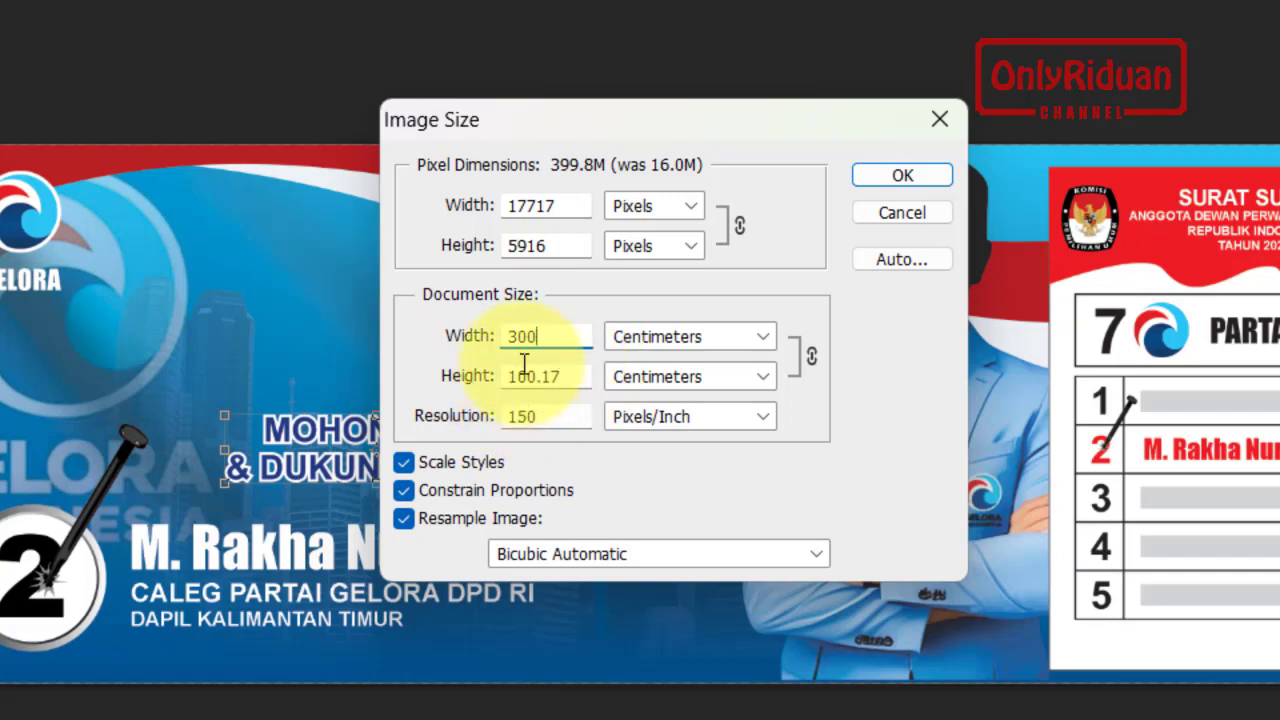
left_click(885, 175)
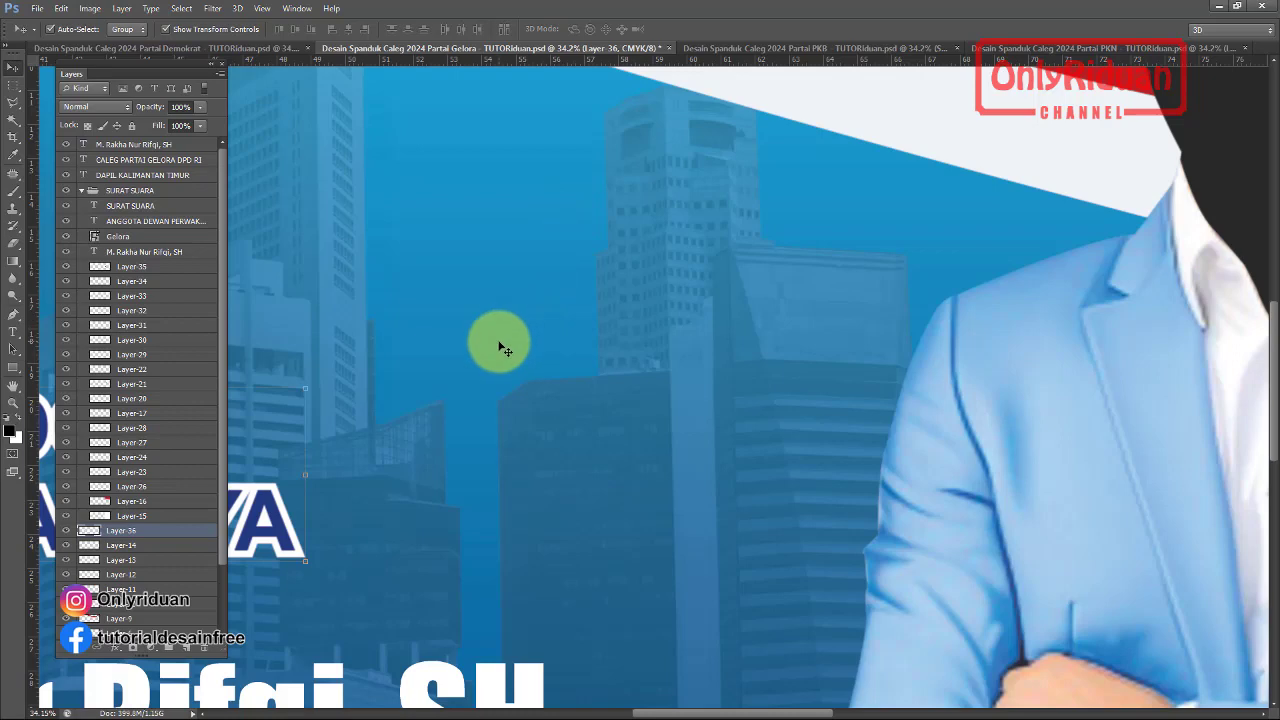
scroll(505, 350, "down", 1)
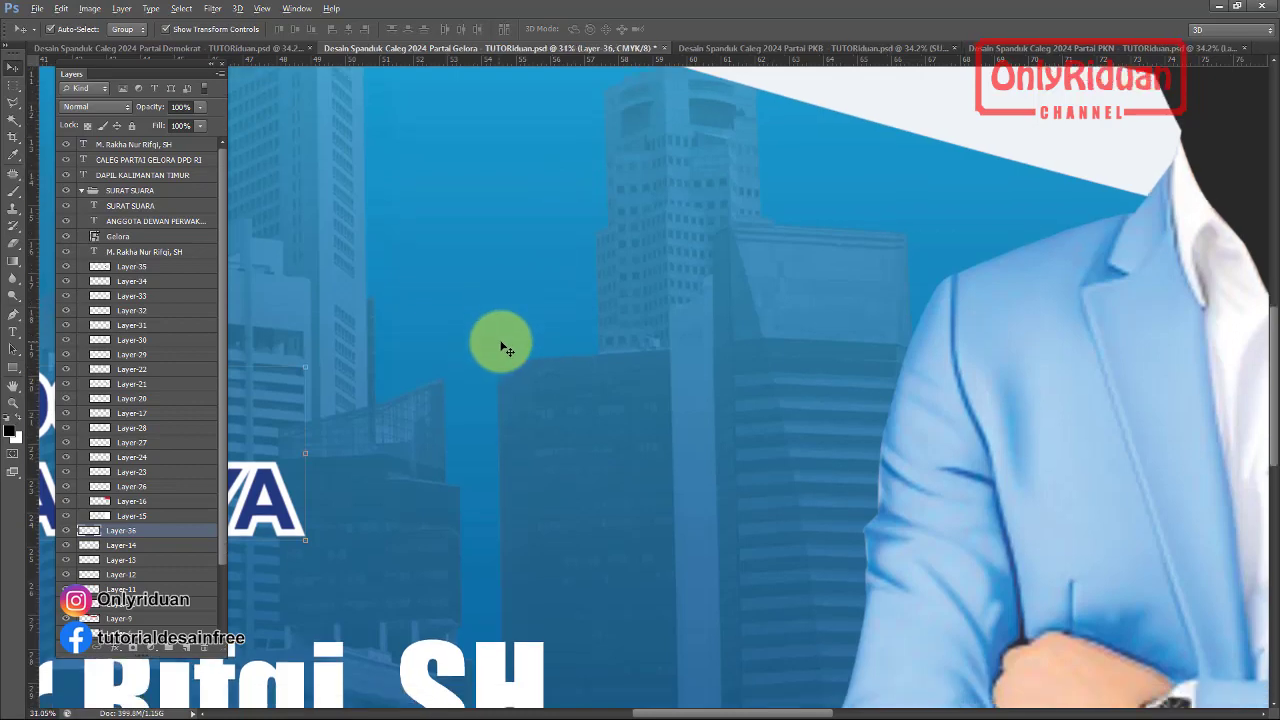
scroll(503, 346, "down", 5)
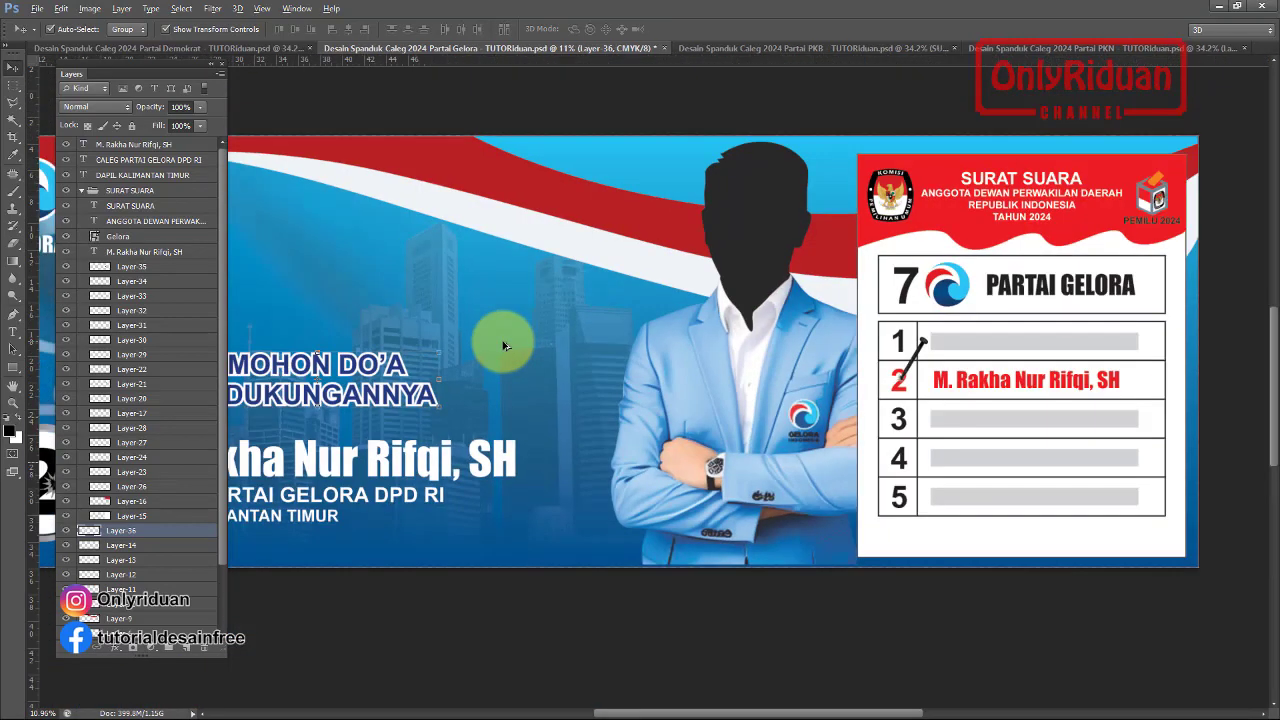
scroll(503, 346, "down", 1)
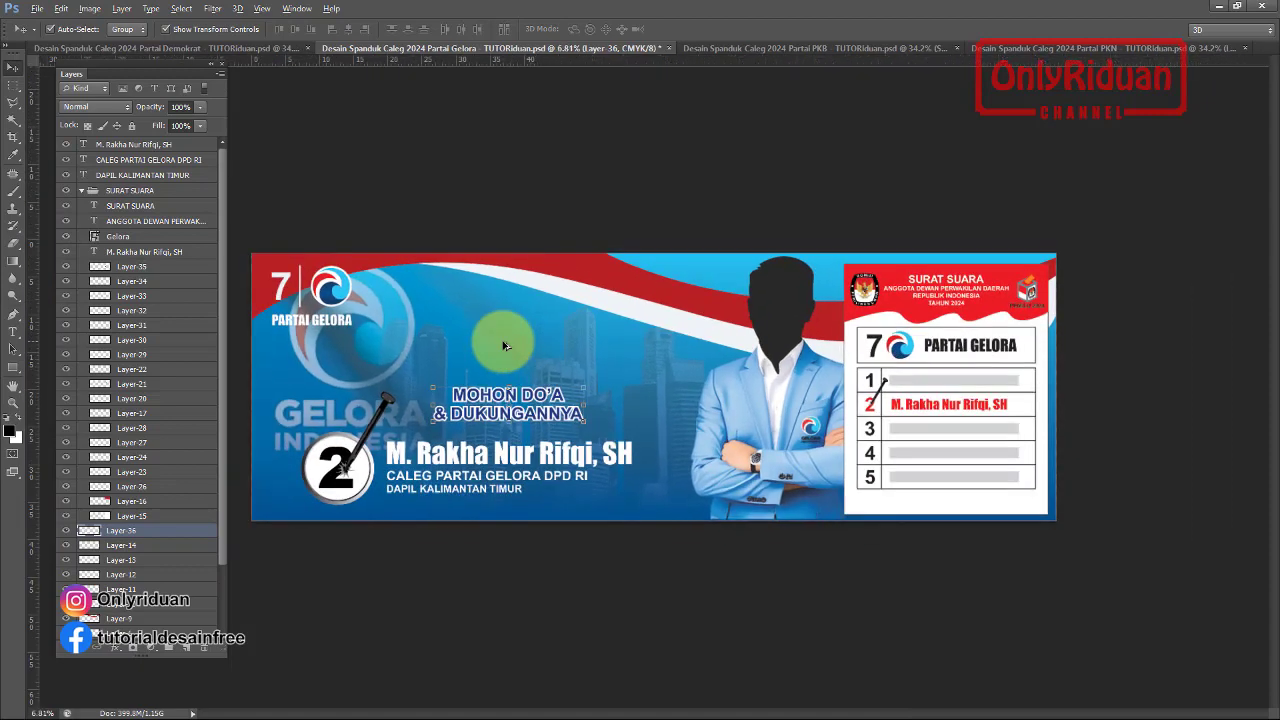
scroll(503, 346, "up", 5)
scroll(503, 346, "up", 2)
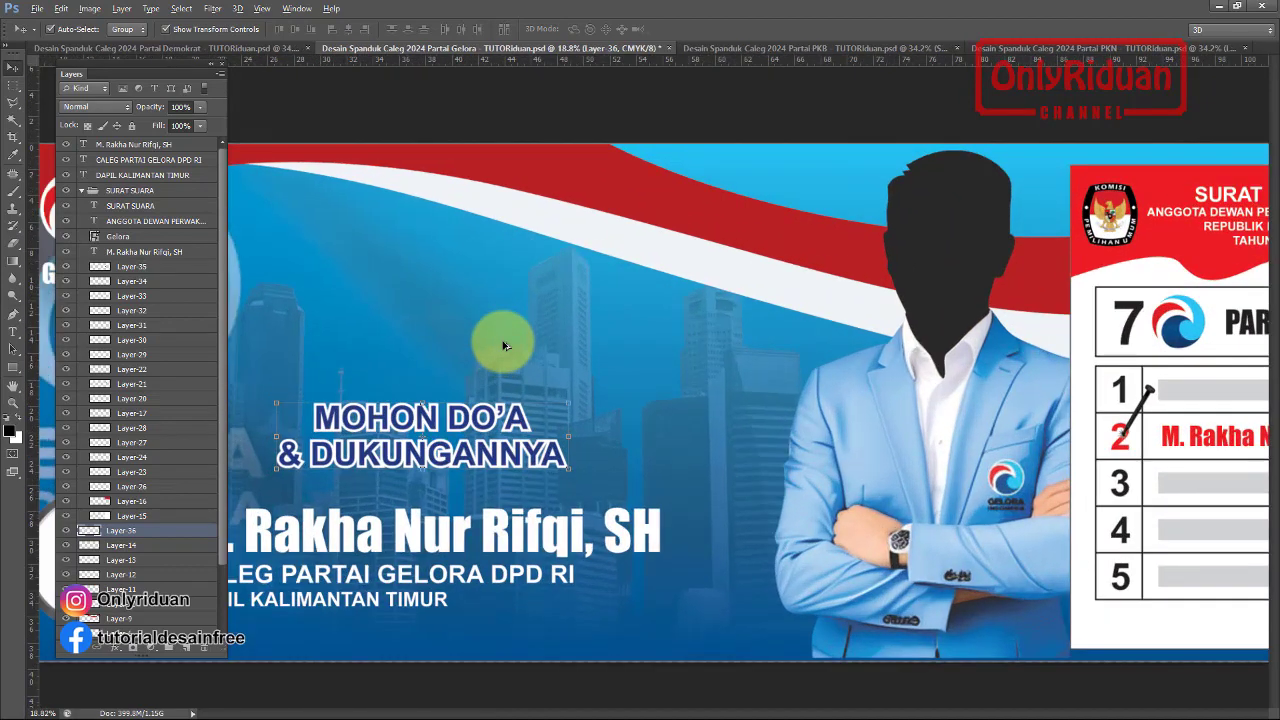
scroll(506, 345, "up", 3)
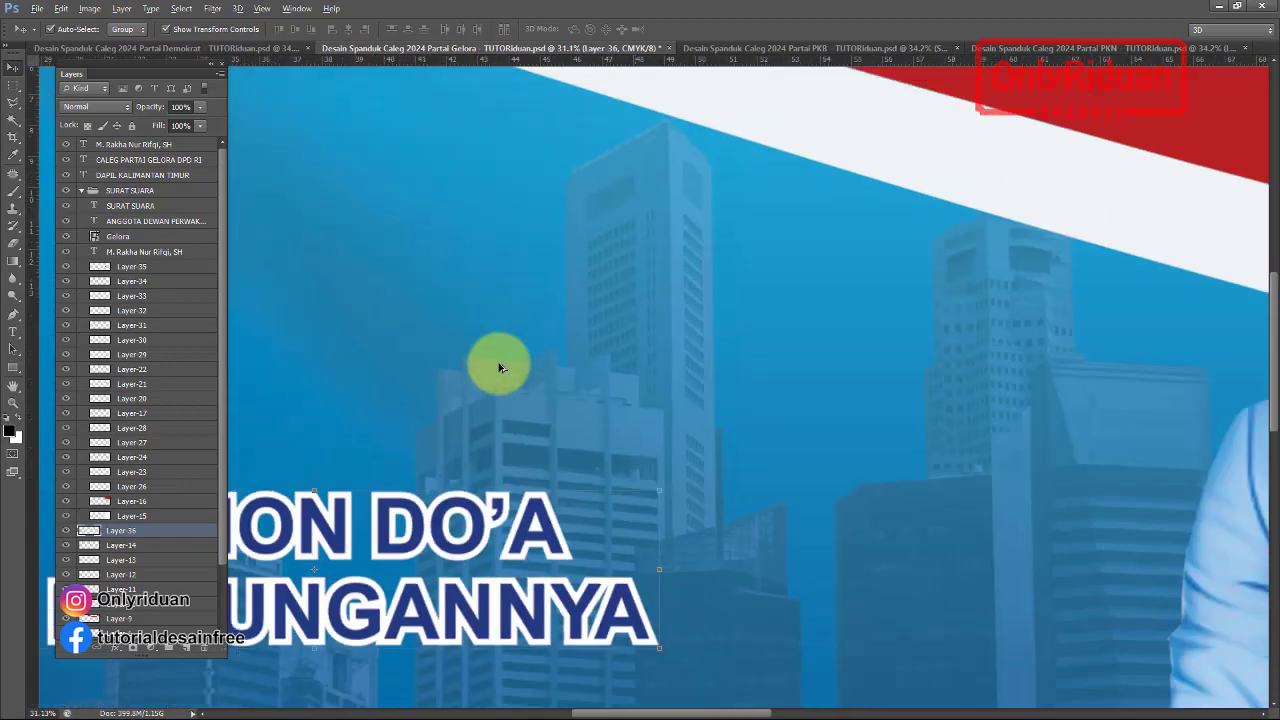
scroll(500, 363, "down", 4)
scroll(511, 365, "down", 3)
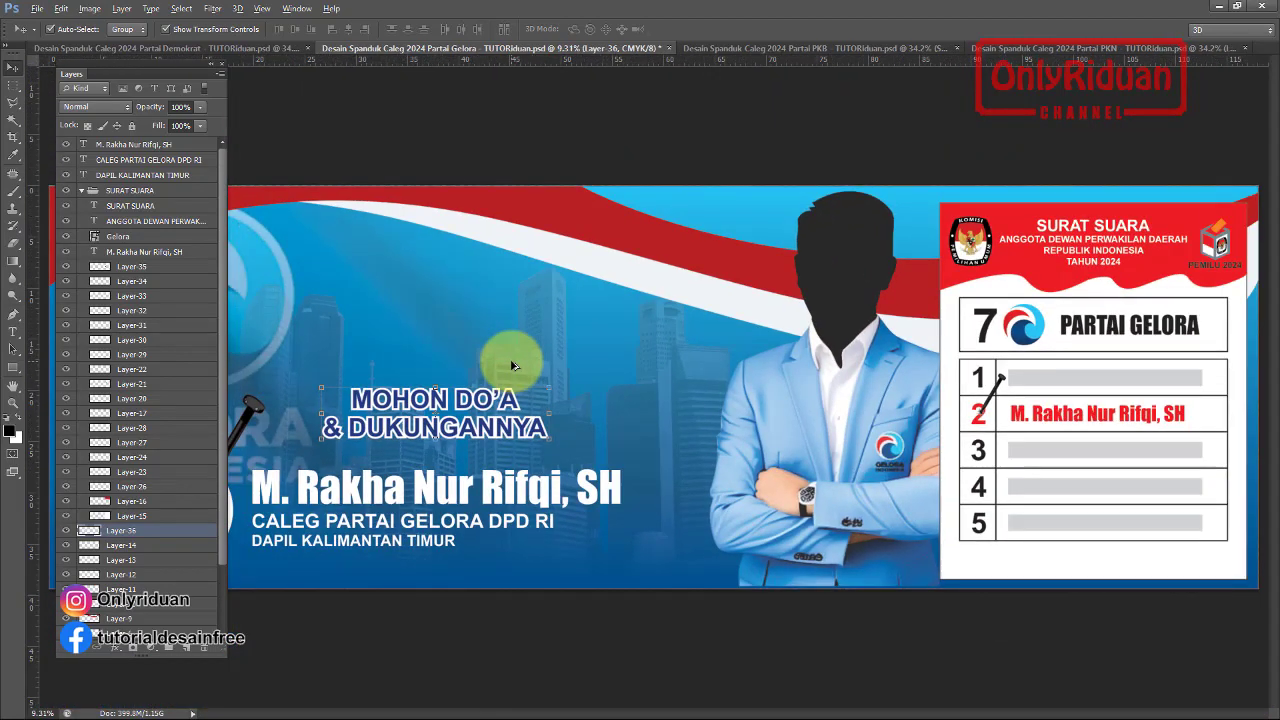
scroll(1129, 434, "up", 3)
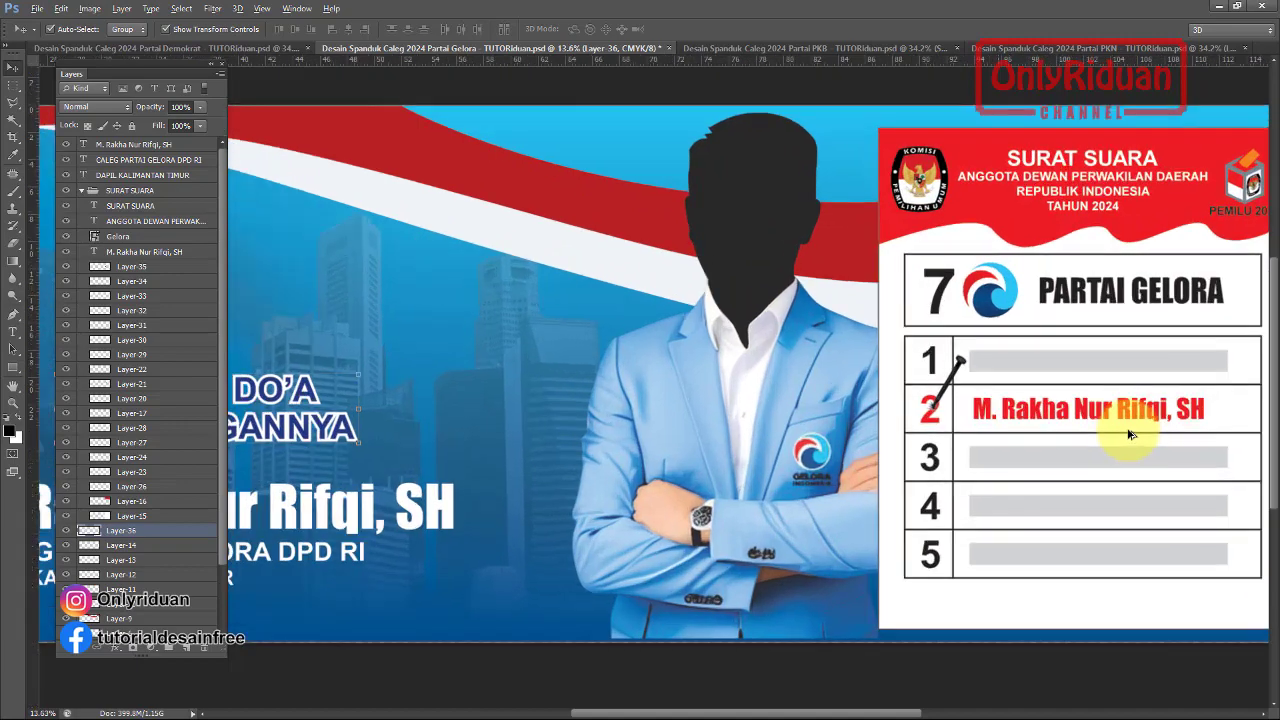
scroll(1129, 434, "down", 4)
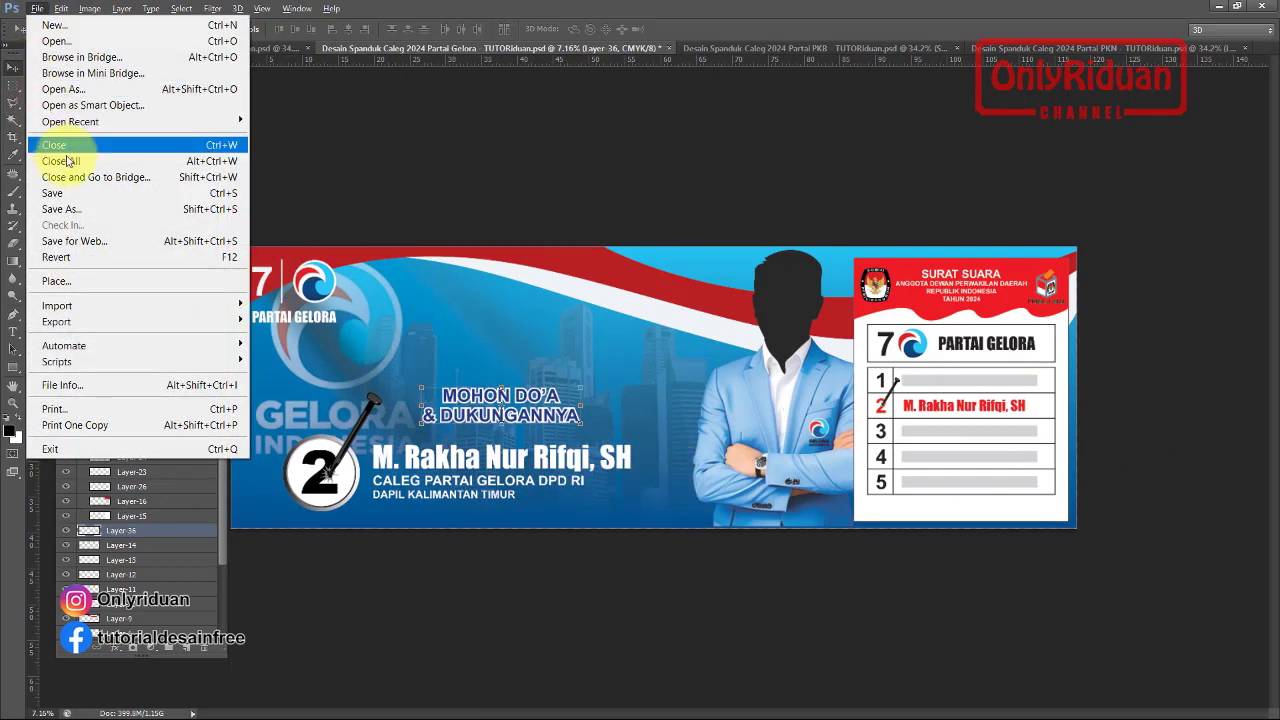
- Start a Save As and go to the CETAK folder inside SPANDUK CALEG 2024
left_click(76, 209)
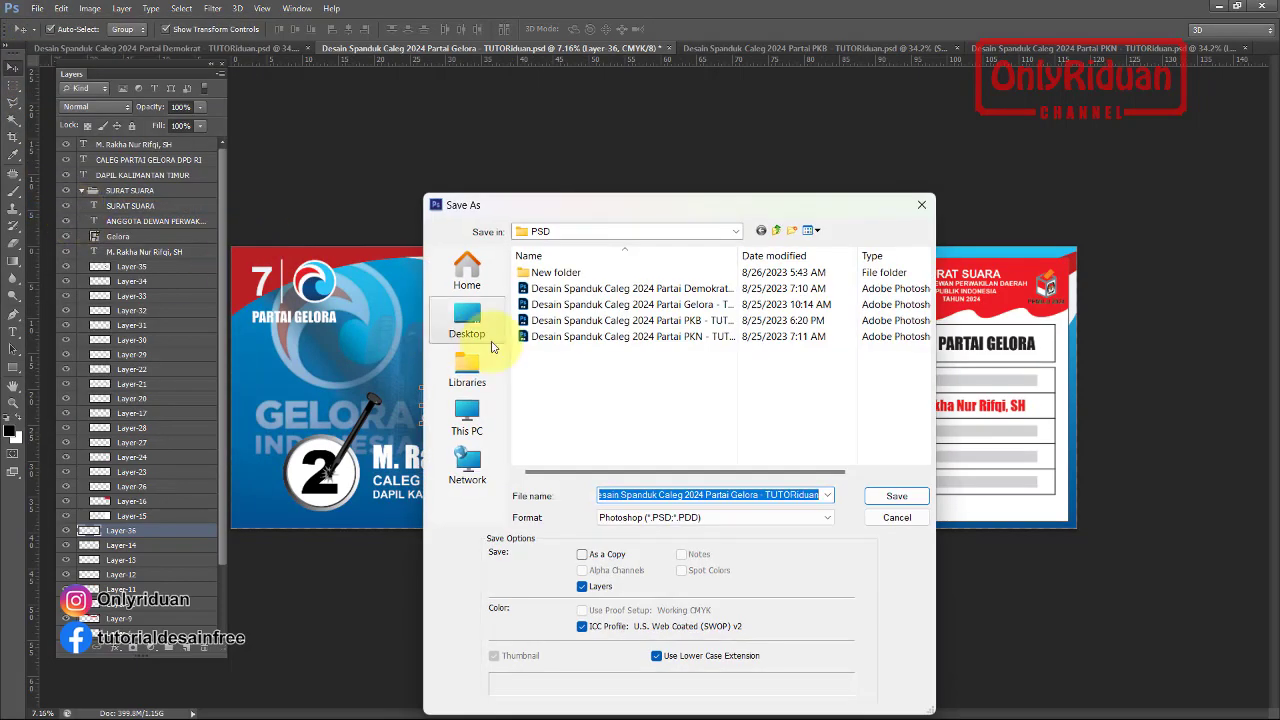
left_click(778, 231)
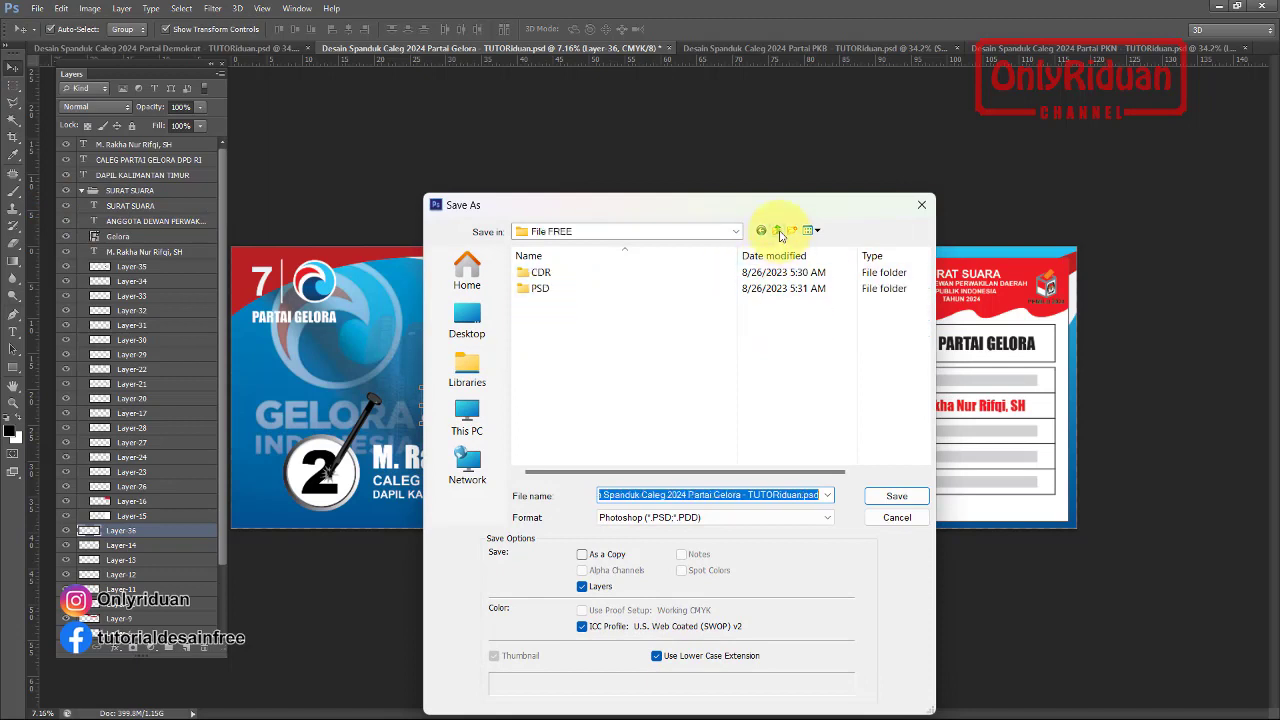
left_click(778, 231)
left_click(550, 276)
double_click(550, 276)
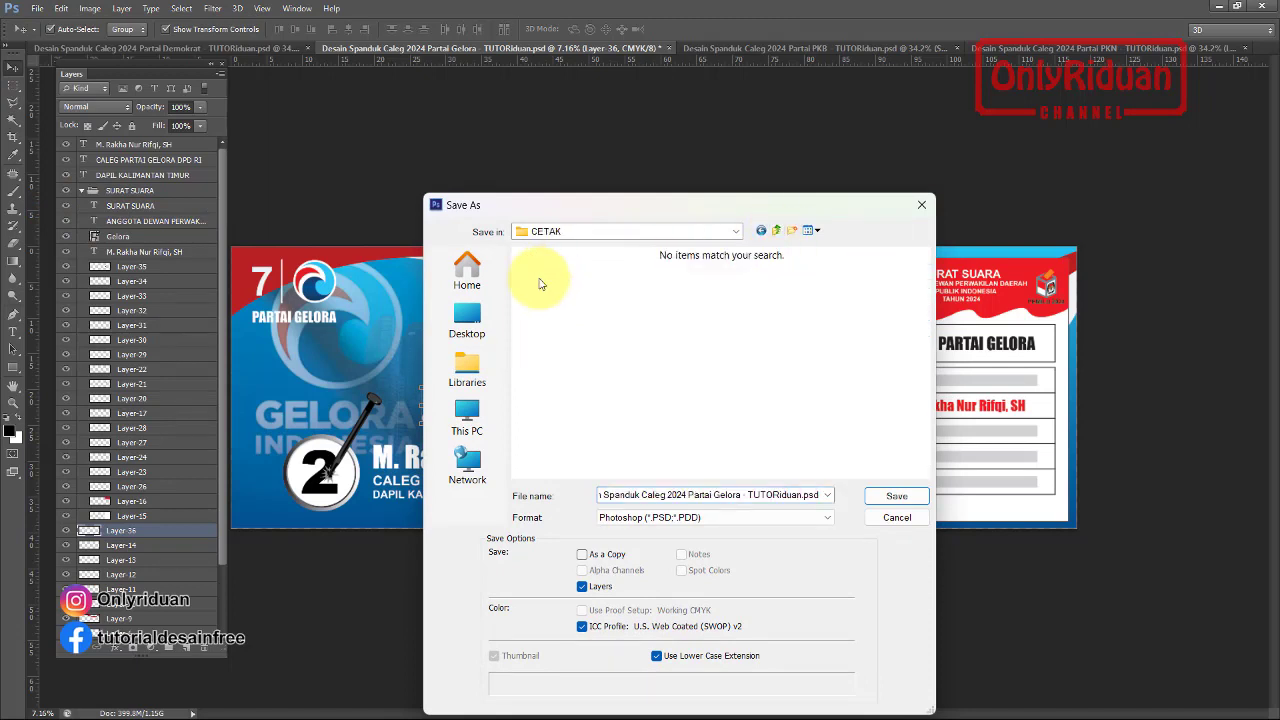
- Choose JPEG format, adjust the file name, and save the copy into CETAK
left_click(634, 518)
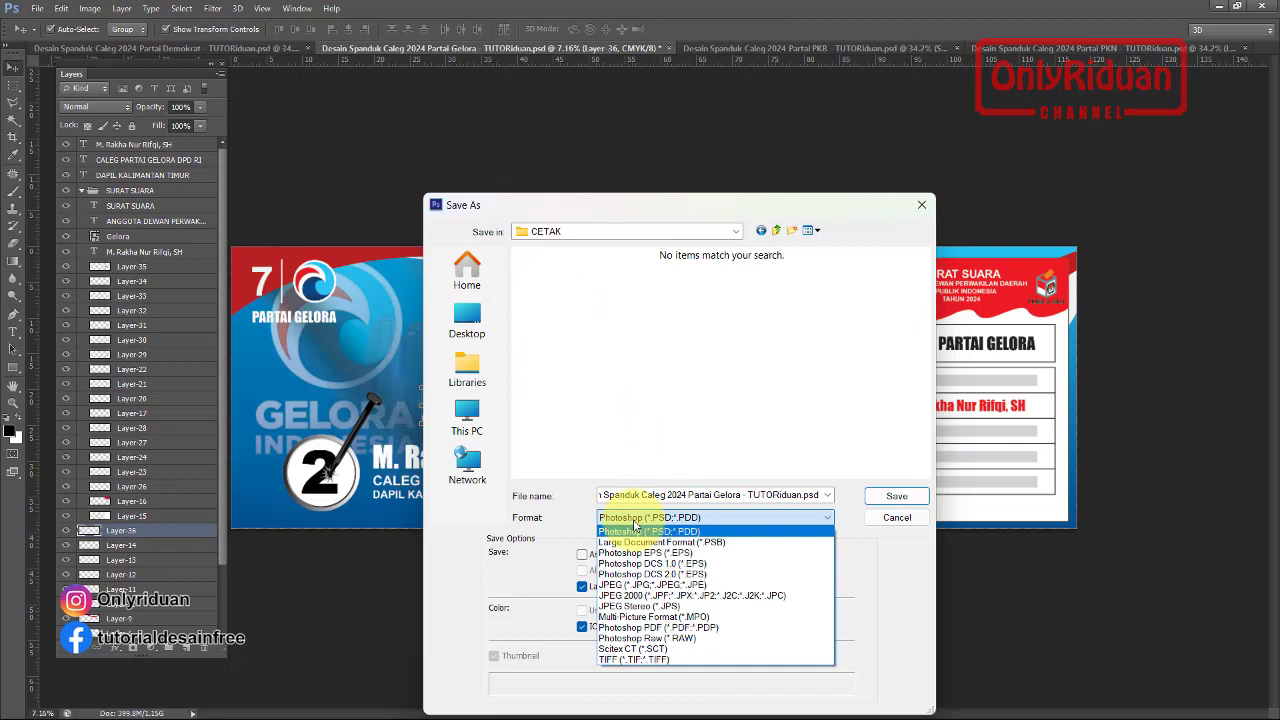
left_click(640, 584)
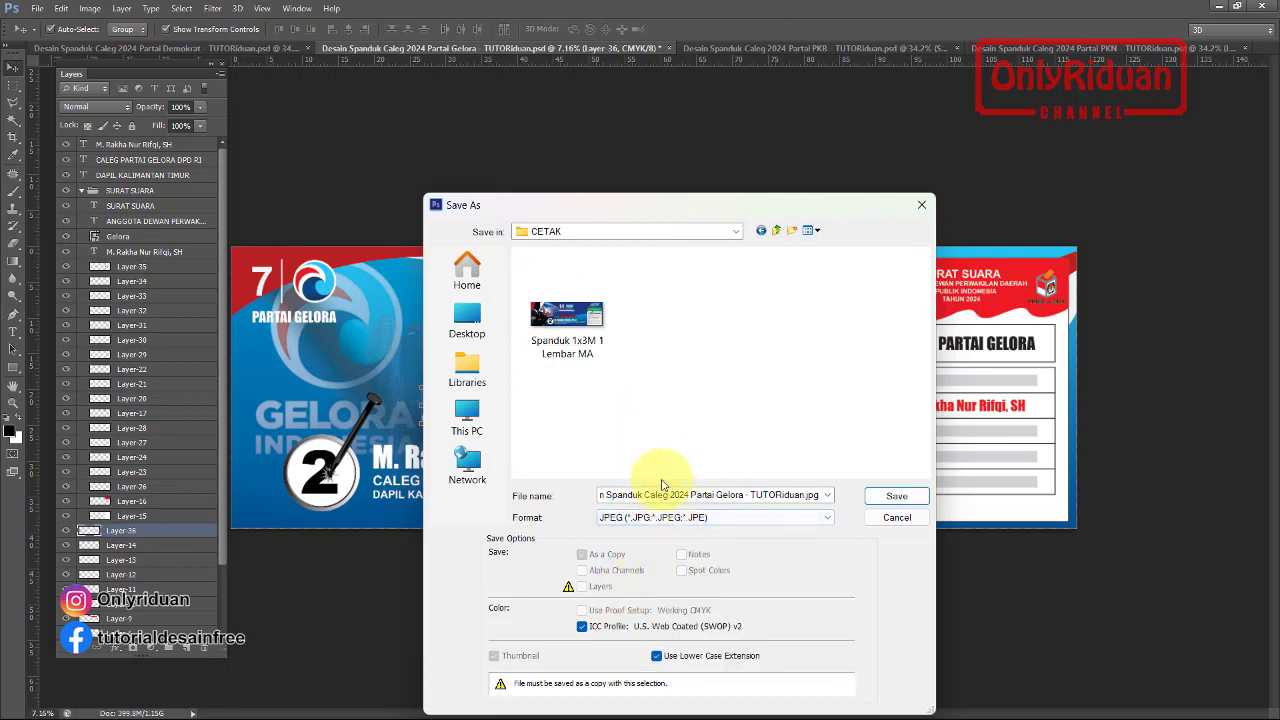
left_click(643, 493)
left_click(567, 320)
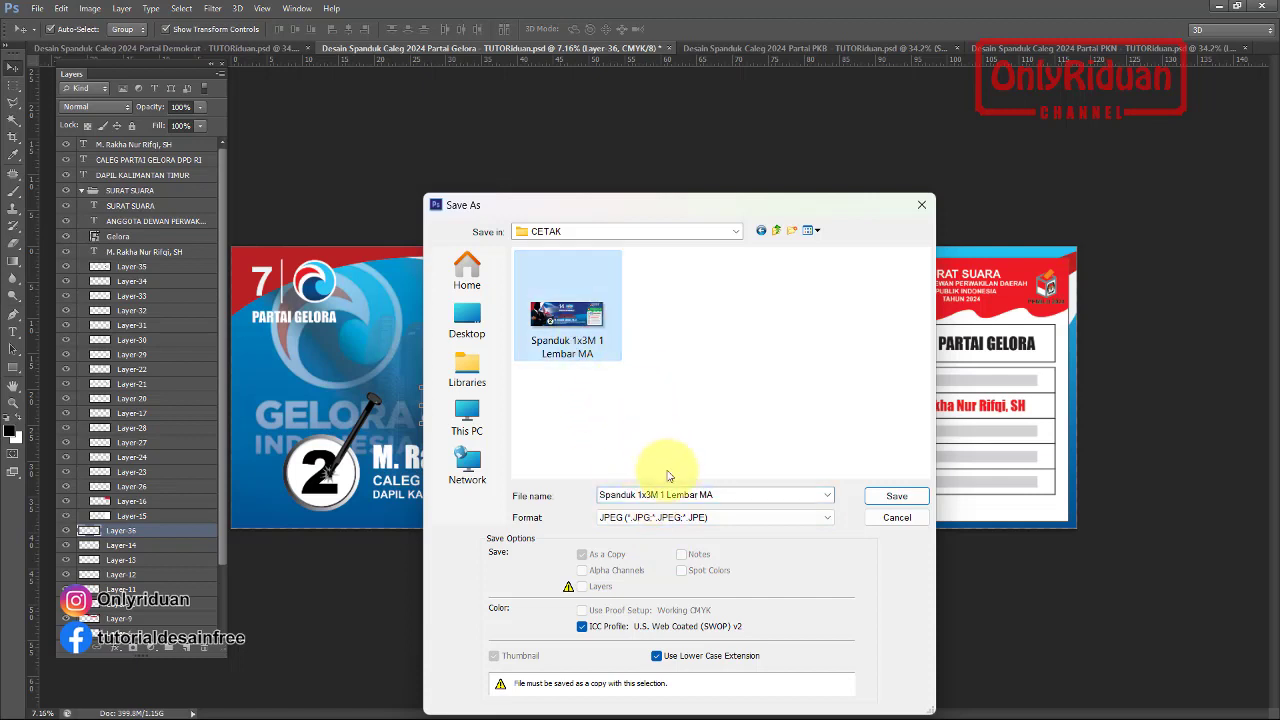
left_click(718, 494)
left_click(712, 494)
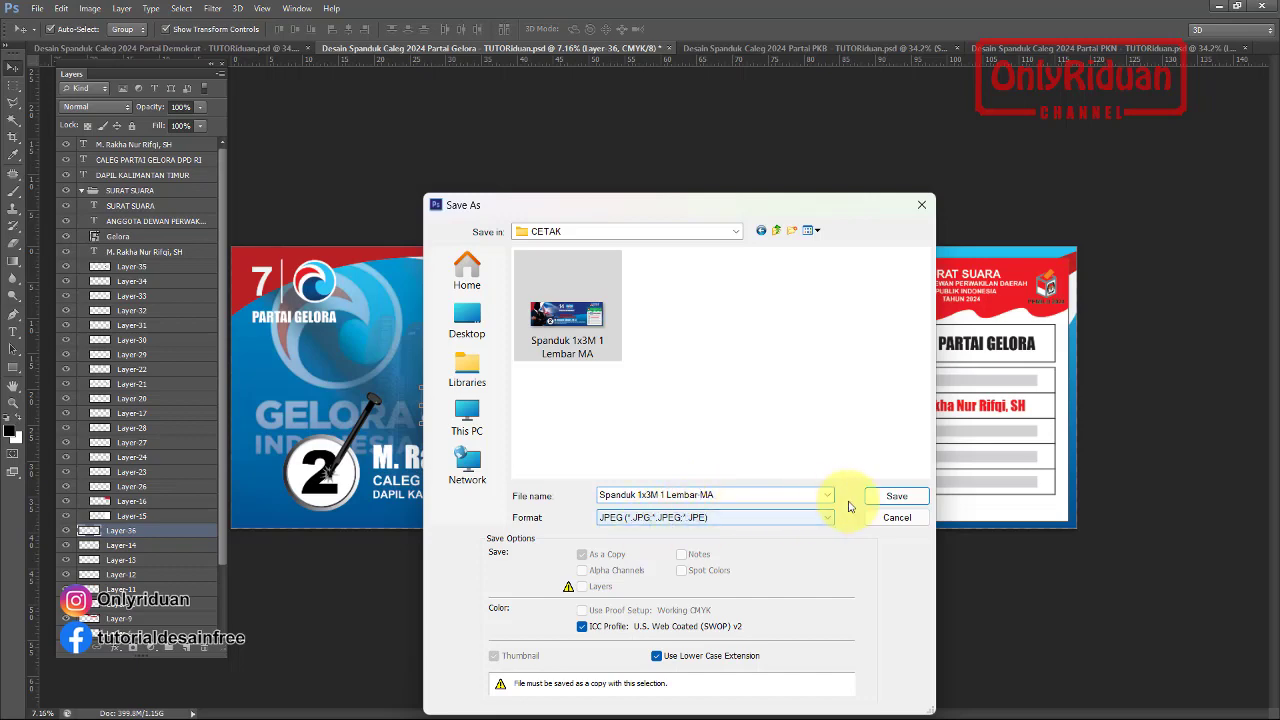
left_click(892, 496)
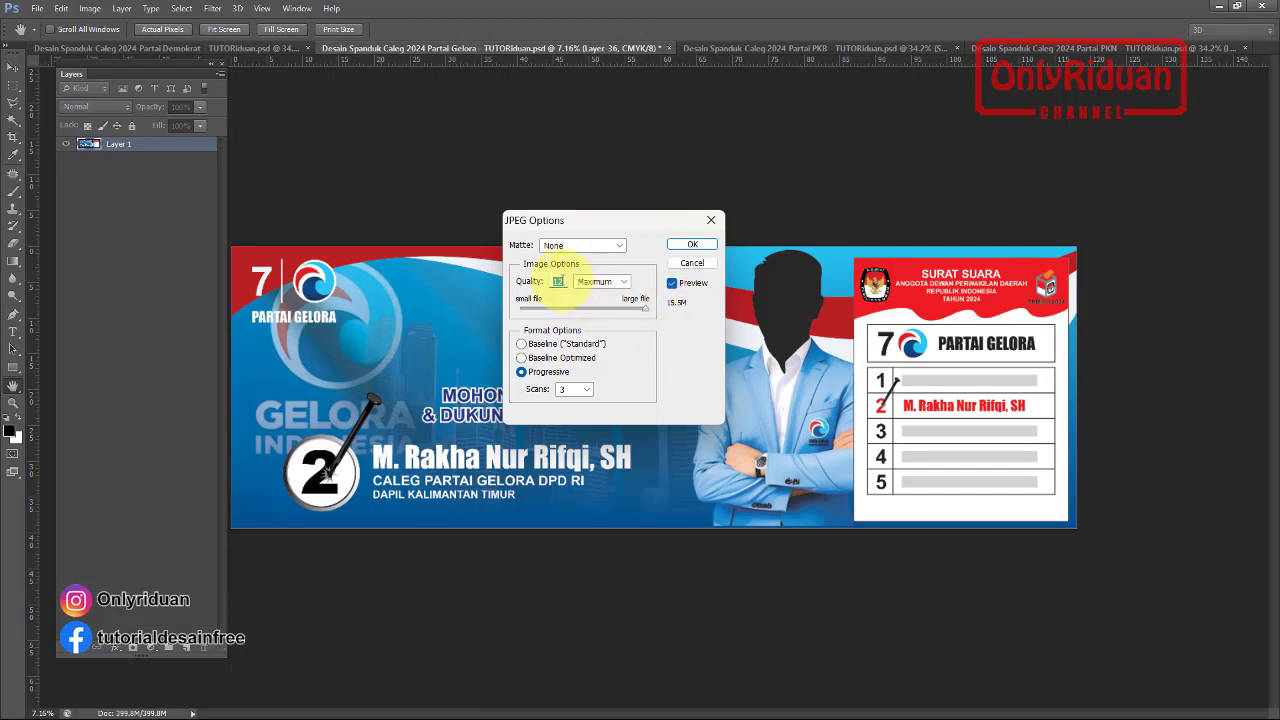
- Lower the JPEG quality to 11 (Maximum), about 10.9M, and write the file
key("Down")
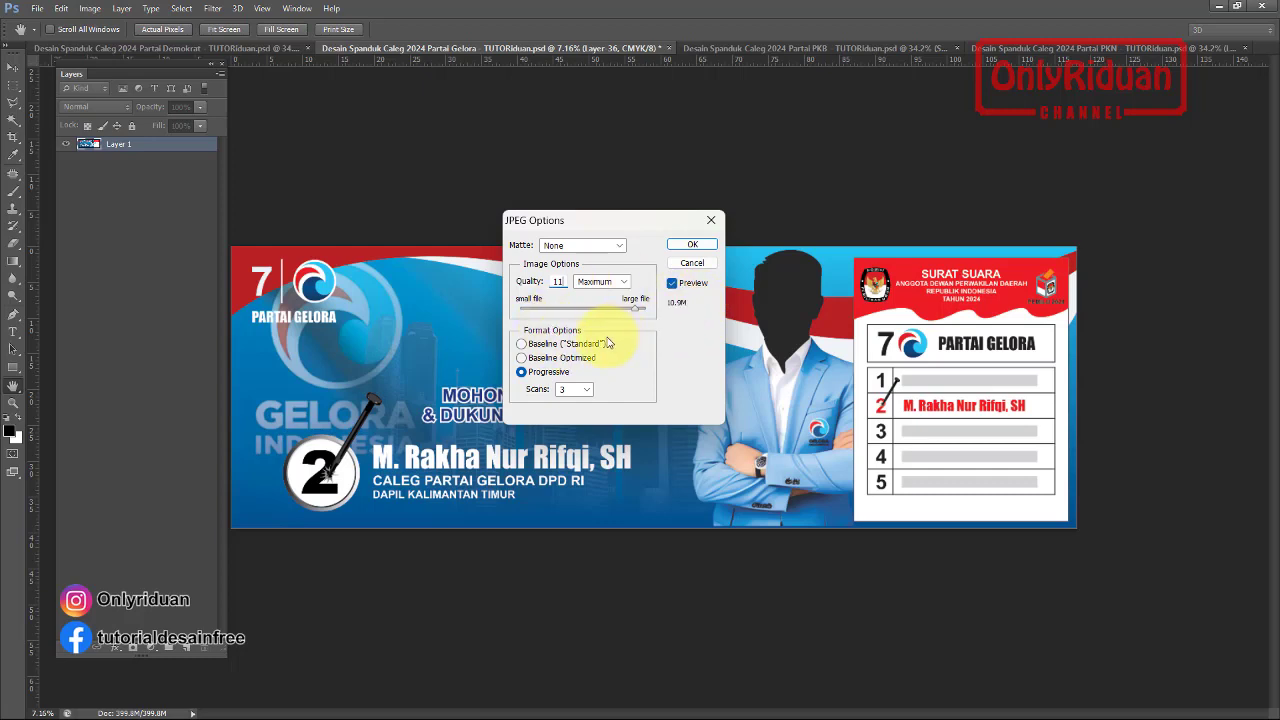
left_click(692, 246)
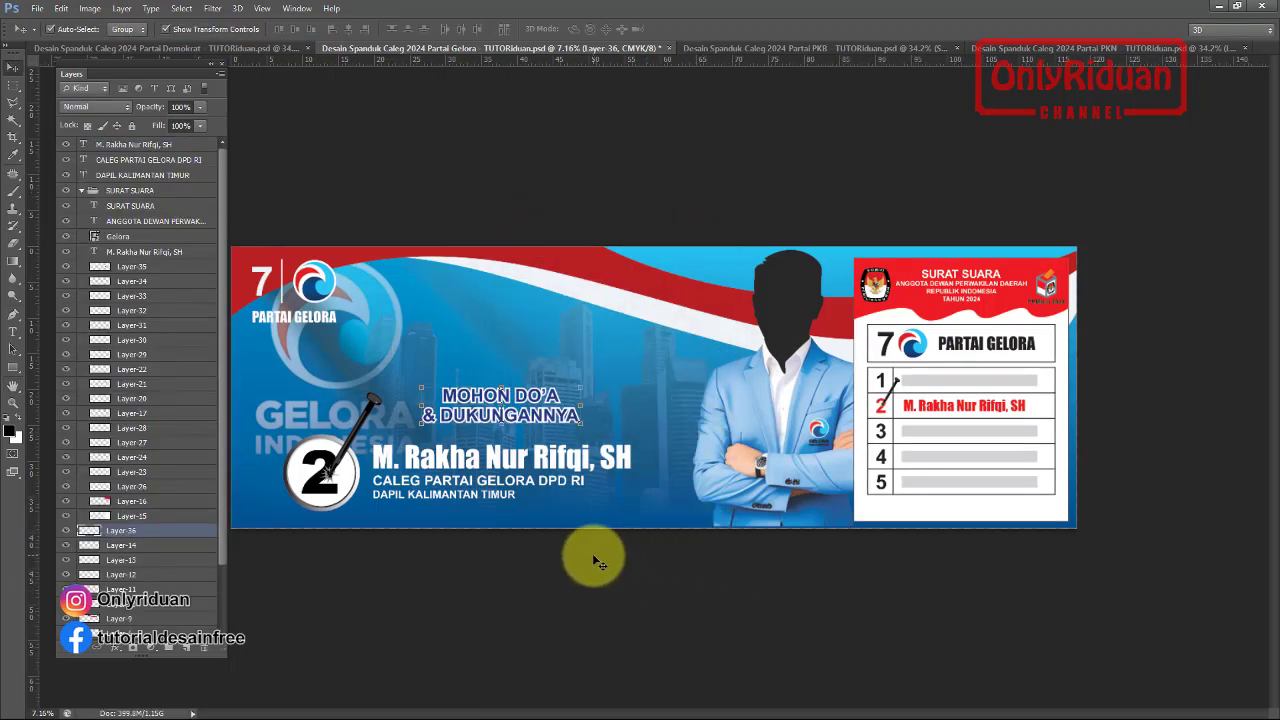
- Open the Spanduk 1x3M 1 Lembar MA JPEG from the CETAK folder for viewing
mouse_move(630, 712)
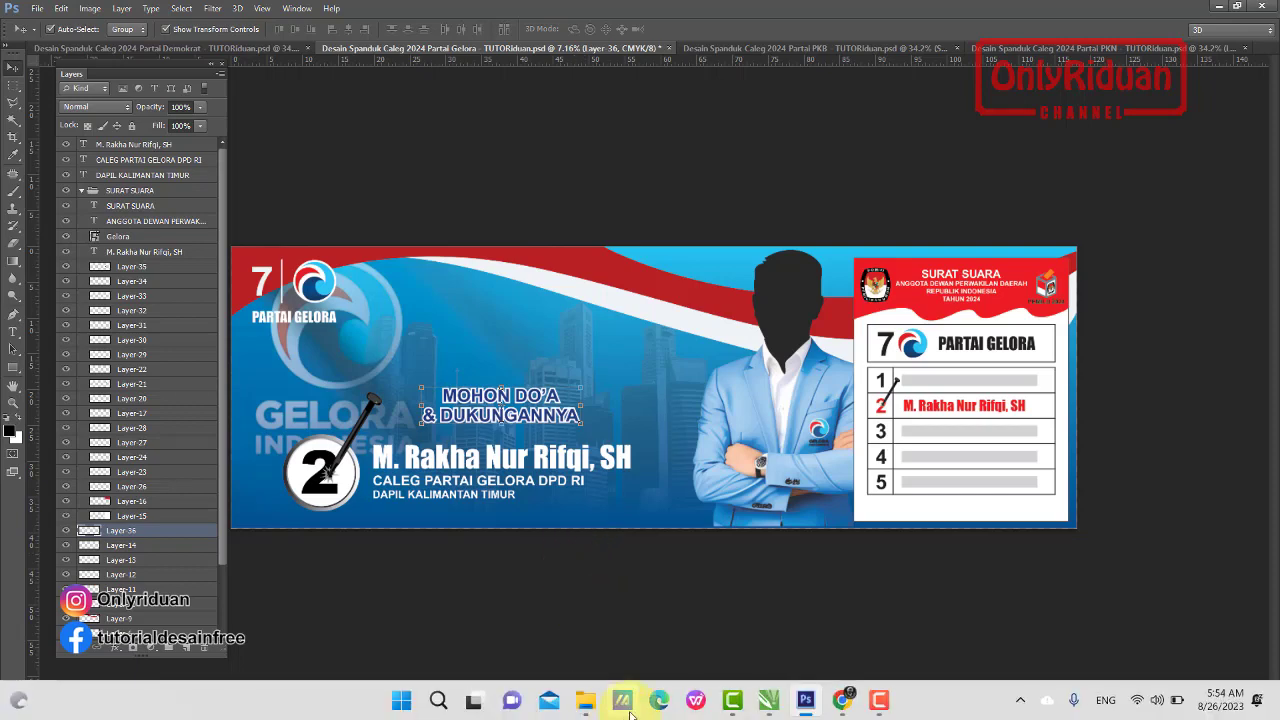
left_click(585, 700)
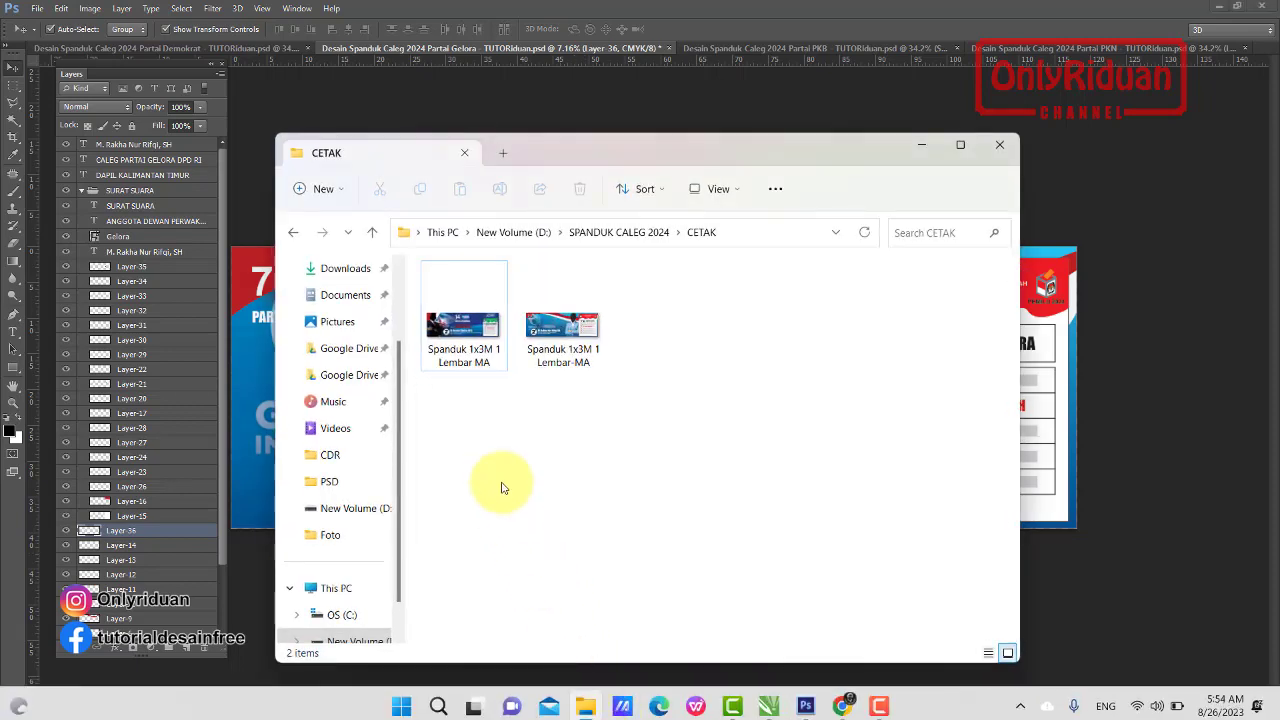
left_click(548, 348)
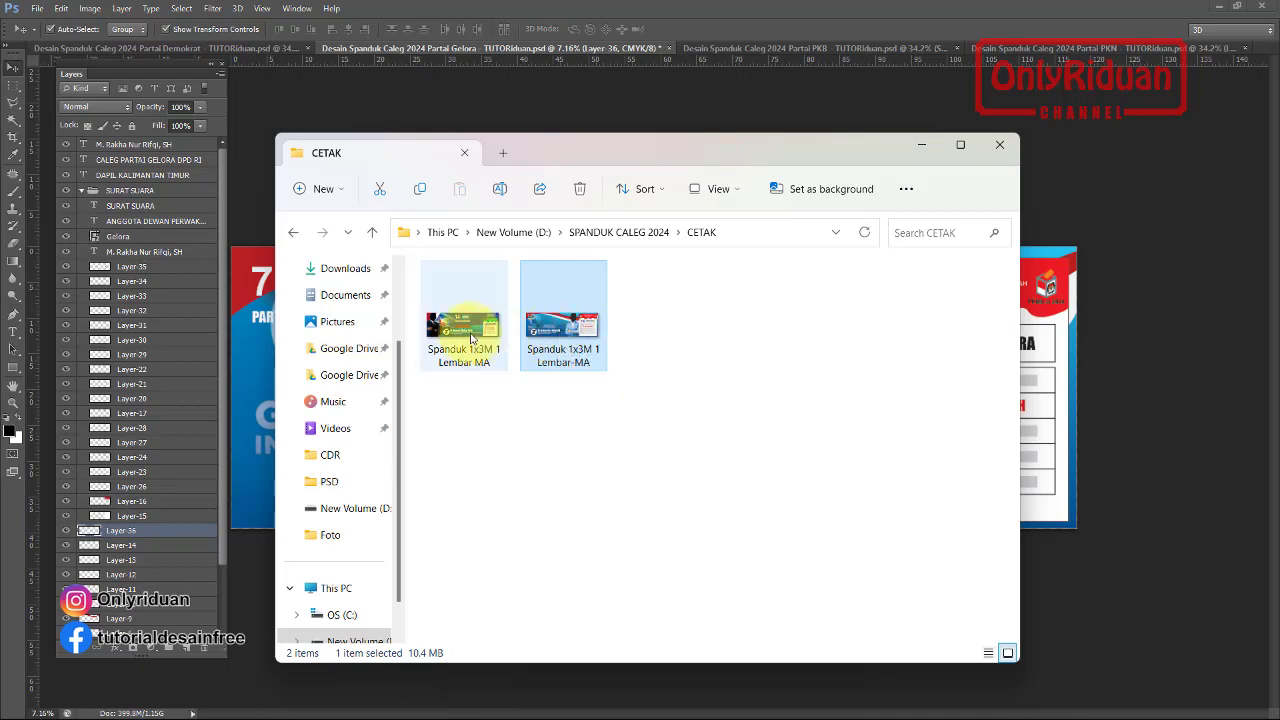
left_click(468, 340)
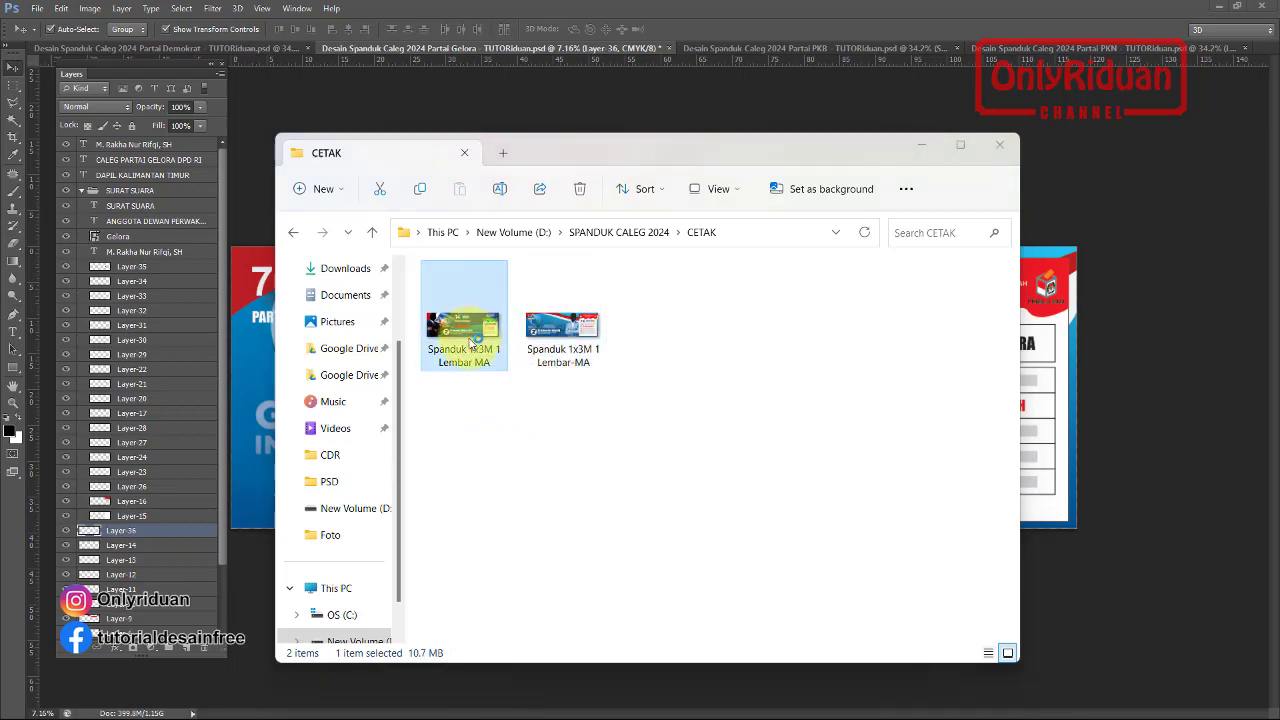
double_click(469, 341)
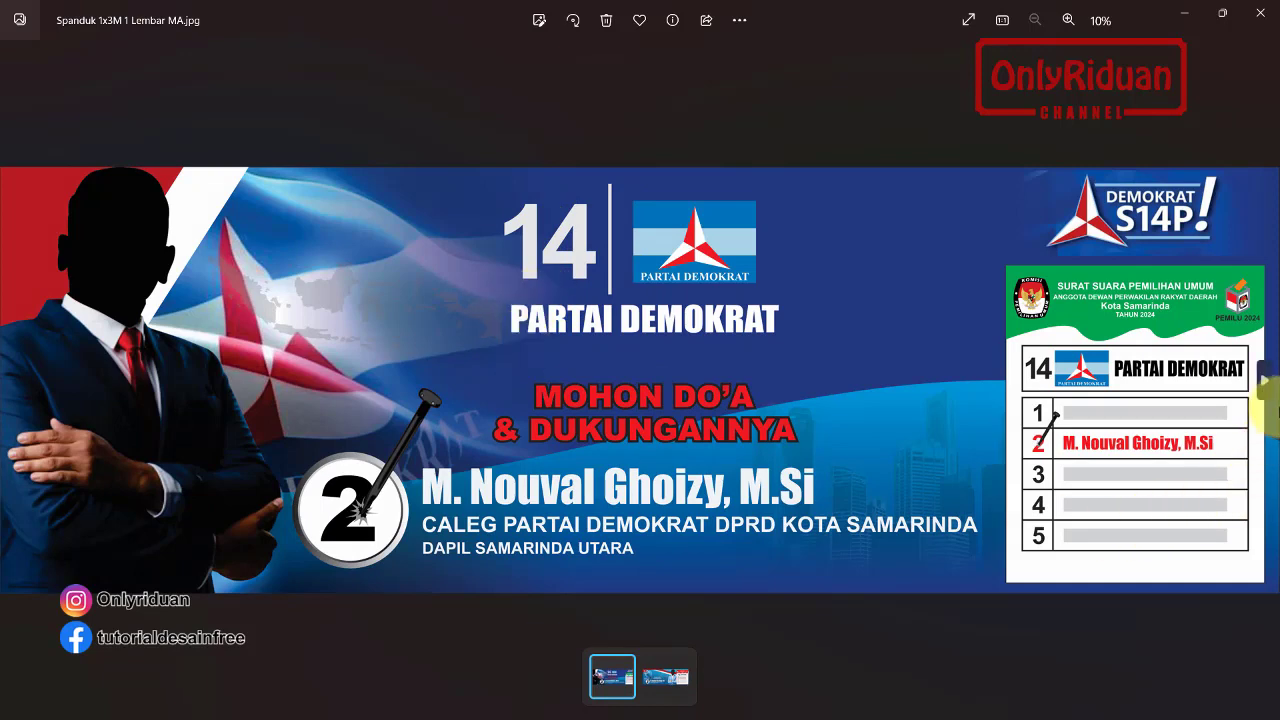
- View the next image, the Partai Gelora banner Spanduk 1x3M 1 Lembar-MA.jpg
left_click(1264, 376)
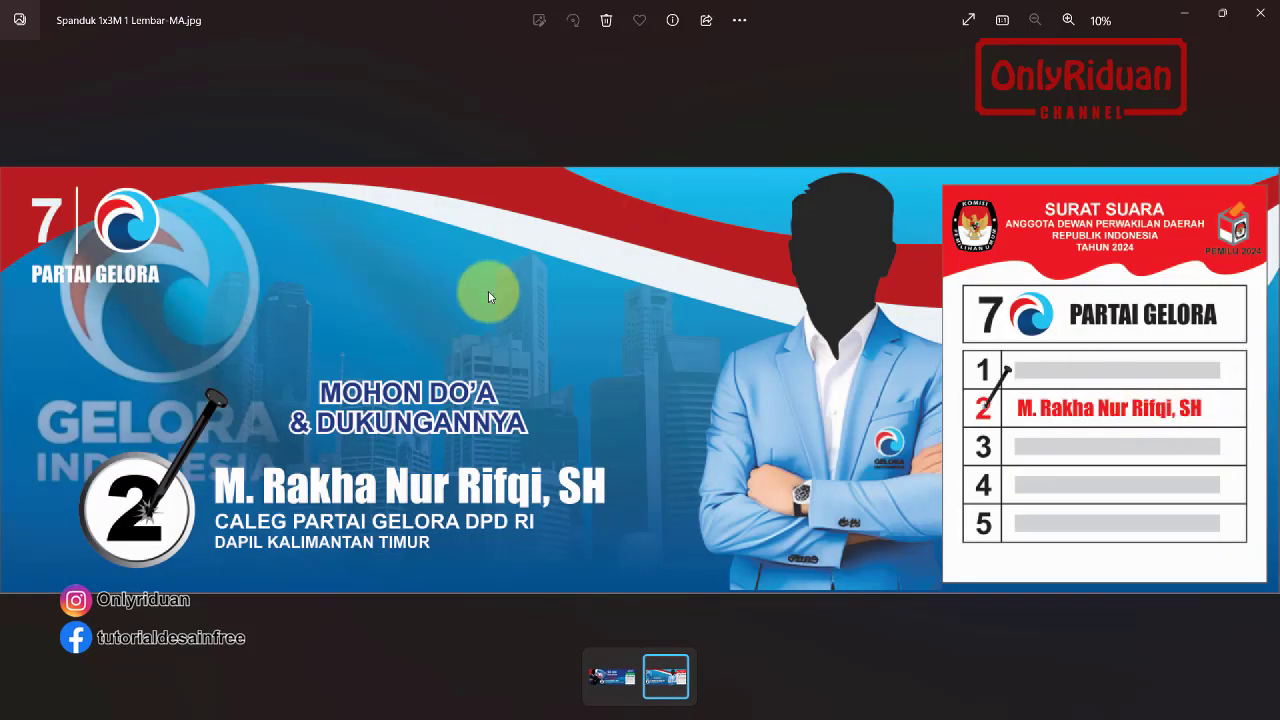